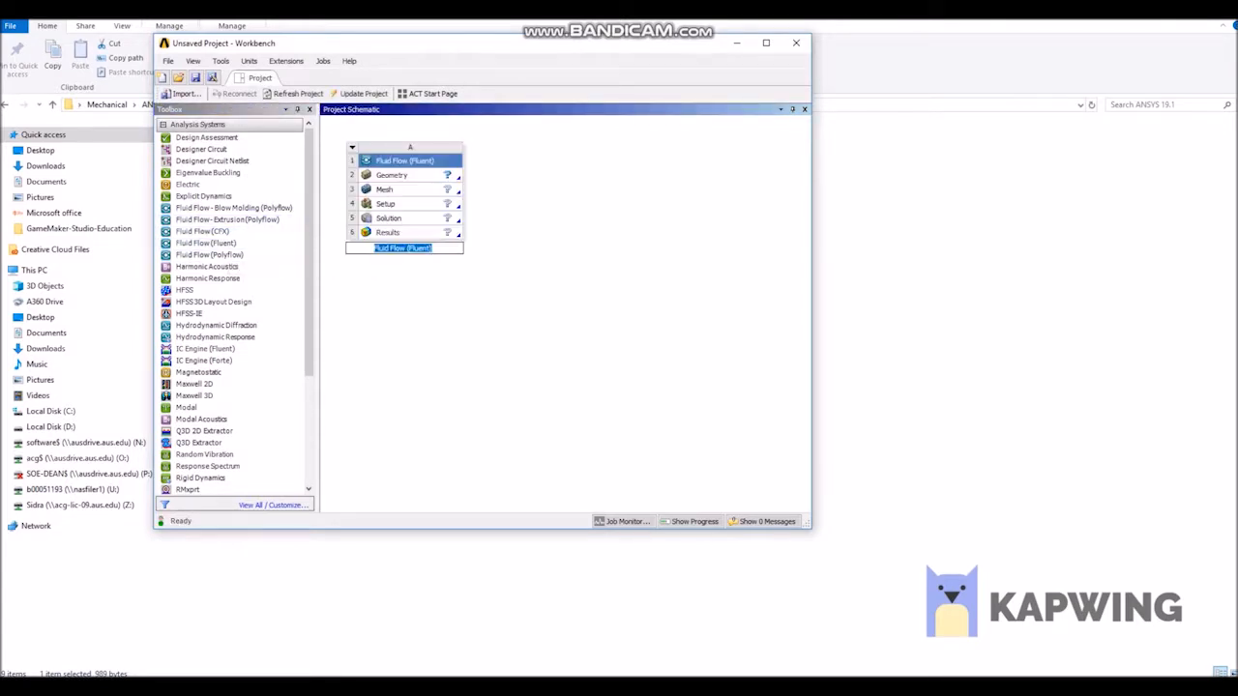
Open the Fluid Flow (Fluent) system's geometry in DesignModeler and set the length unit to millimeter.
{"action": "right_click", "coordinate": [402, 176]}
{"action": "left_click", "coordinate": [455, 194]}
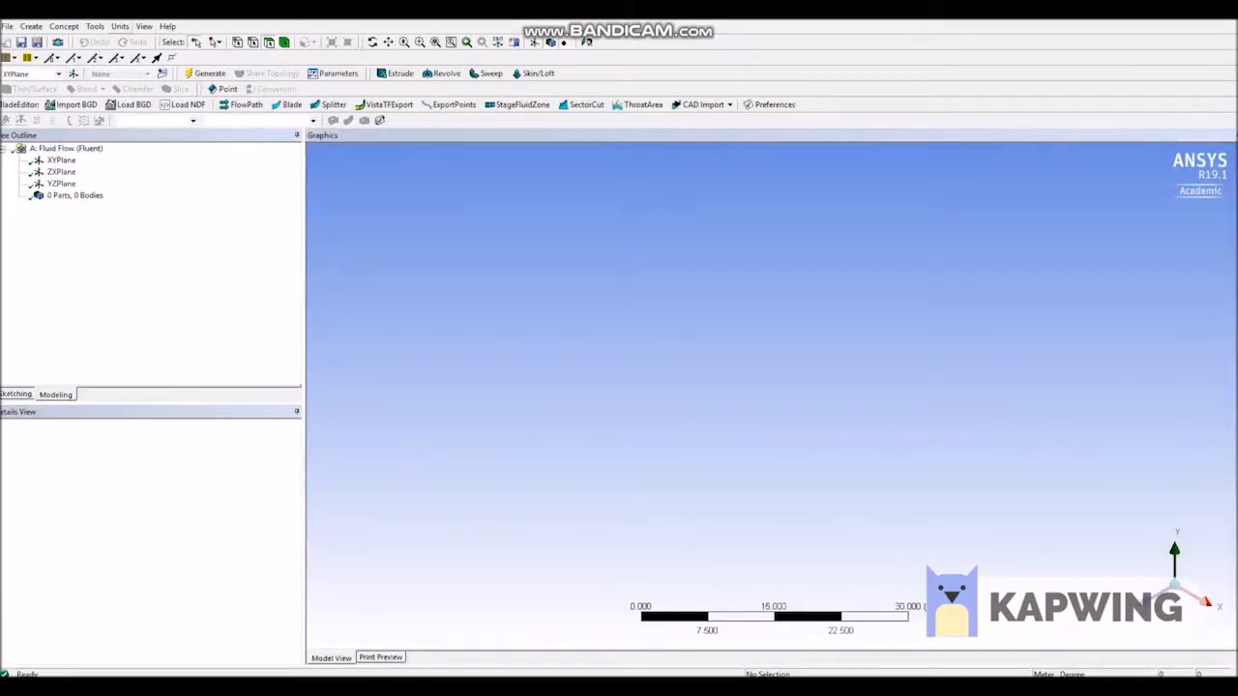
{"action": "left_click", "coordinate": [120, 26]}
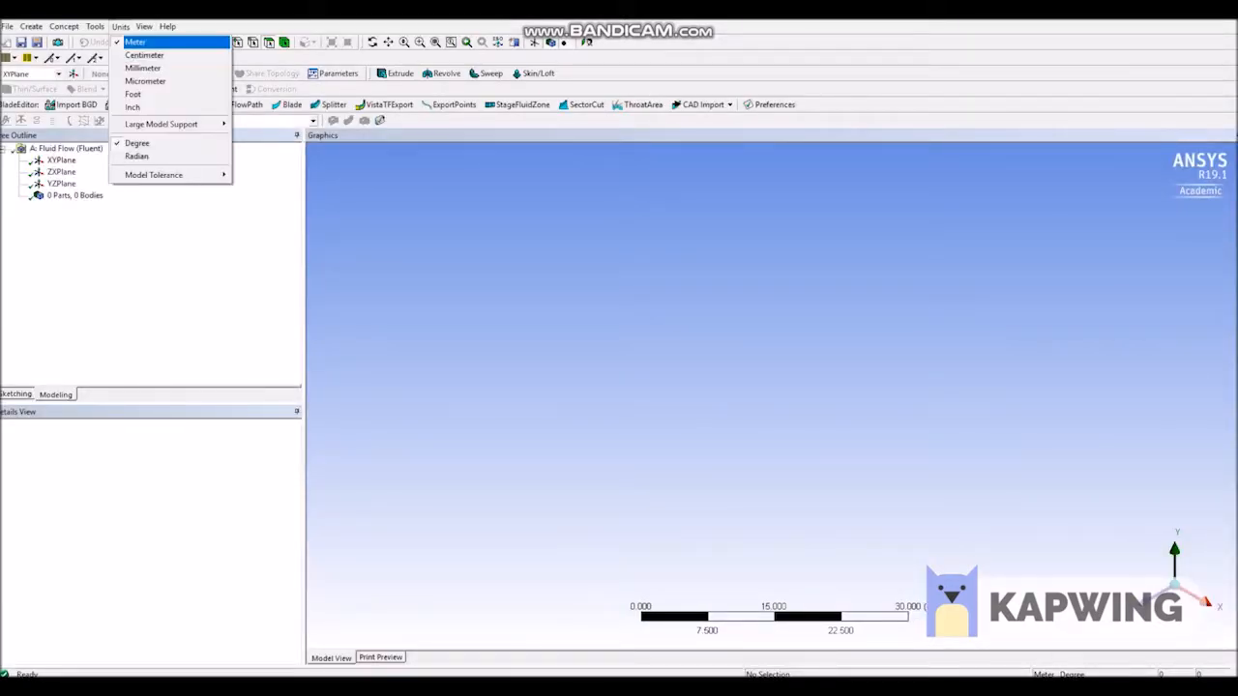
{"action": "left_click", "coordinate": [140, 66]}
Sketch a closed six-sided converging-diverging nozzle outline on the XY plane, about 37 mm long, with both throat vertices on the Y axis.
{"action": "right_click", "coordinate": [61, 161]}
{"action": "left_click", "coordinate": [104, 167]}
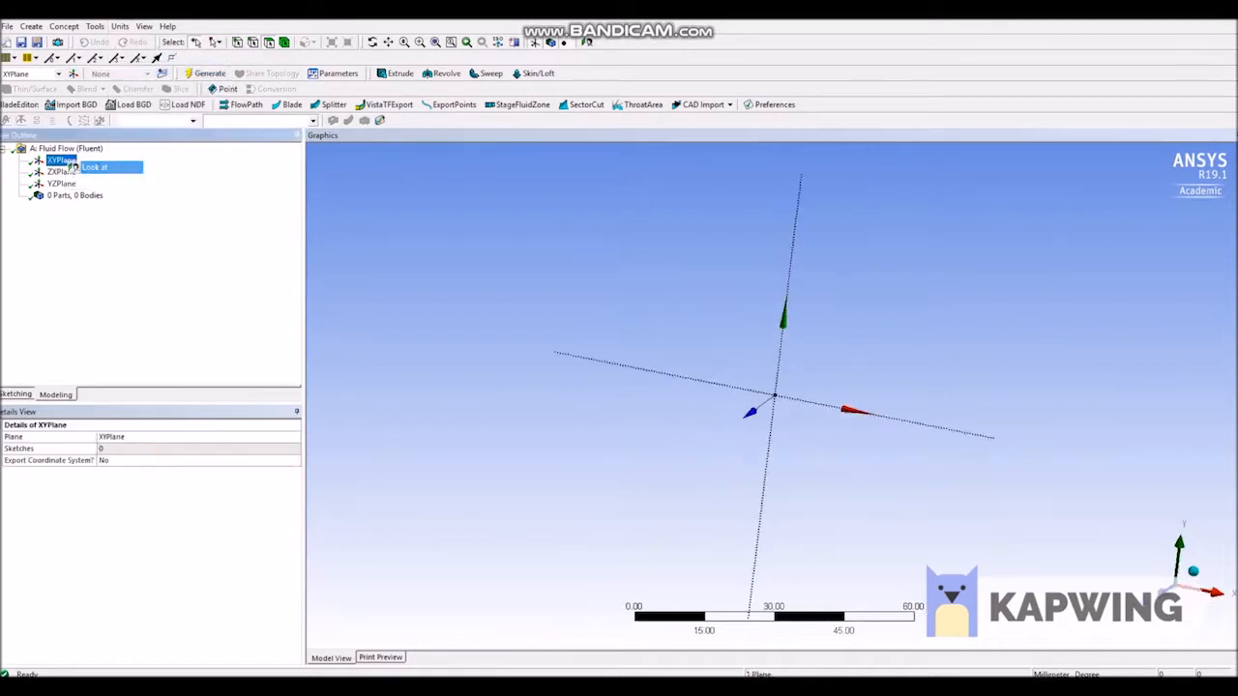
{"action": "left_click", "coordinate": [15, 395]}
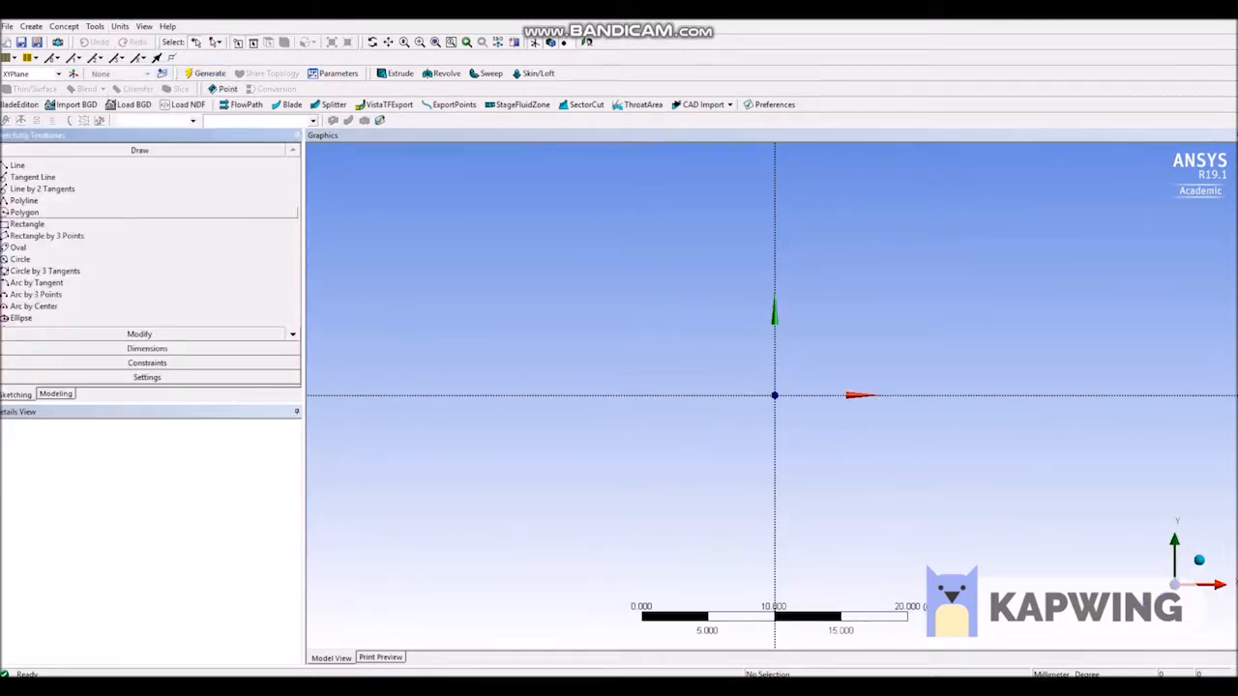
{"action": "left_click", "coordinate": [24, 201]}
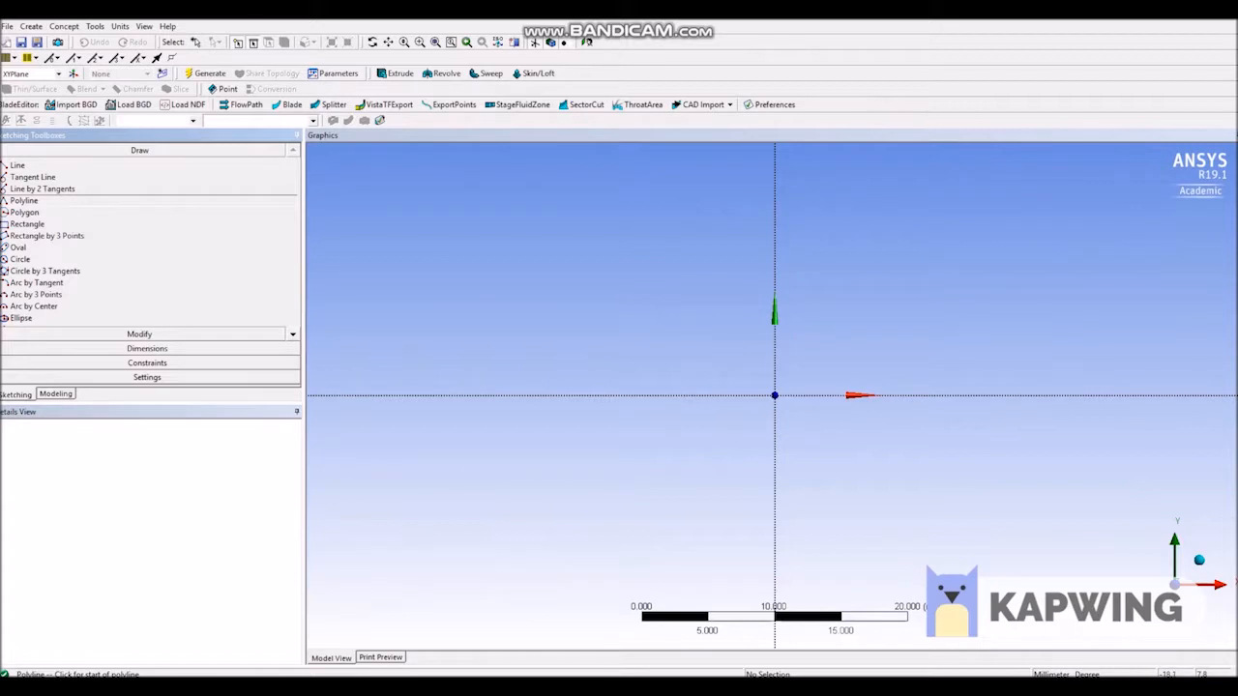
{"action": "left_click", "coordinate": [569, 291]}
{"action": "left_click", "coordinate": [571, 514]}
{"action": "left_click", "coordinate": [774, 459]}
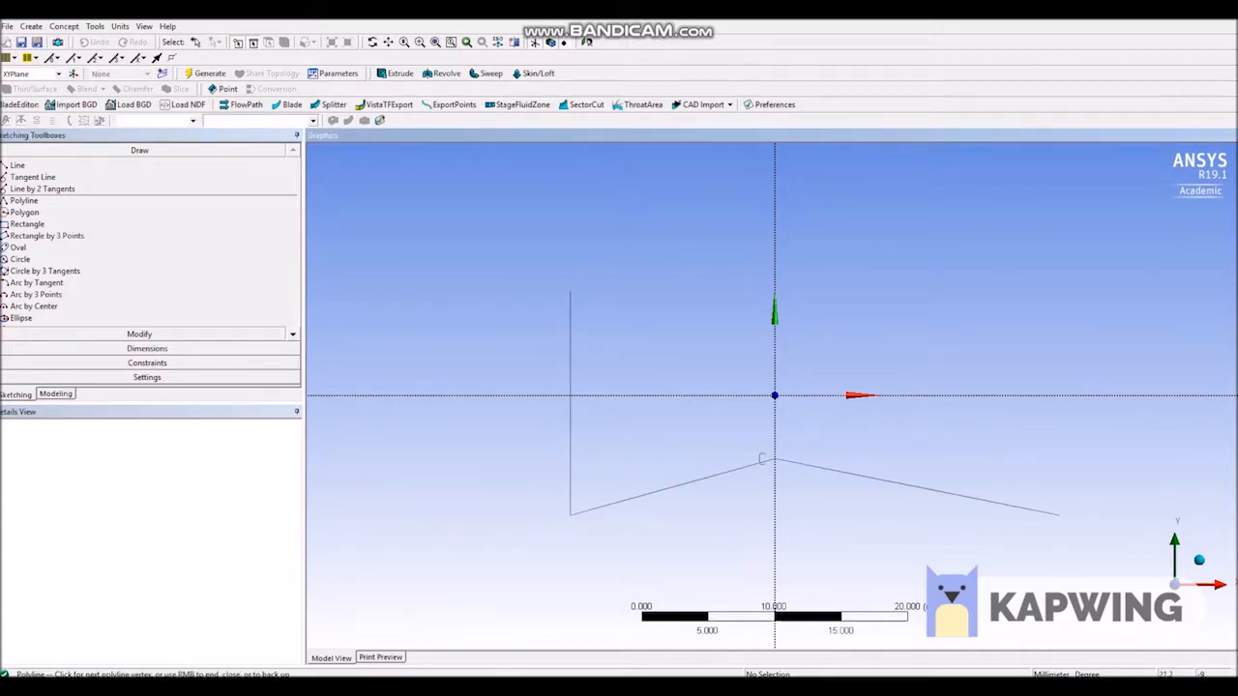
{"action": "left_click", "coordinate": [1070, 515]}
{"action": "left_click", "coordinate": [1068, 303]}
{"action": "left_click", "coordinate": [774, 351]}
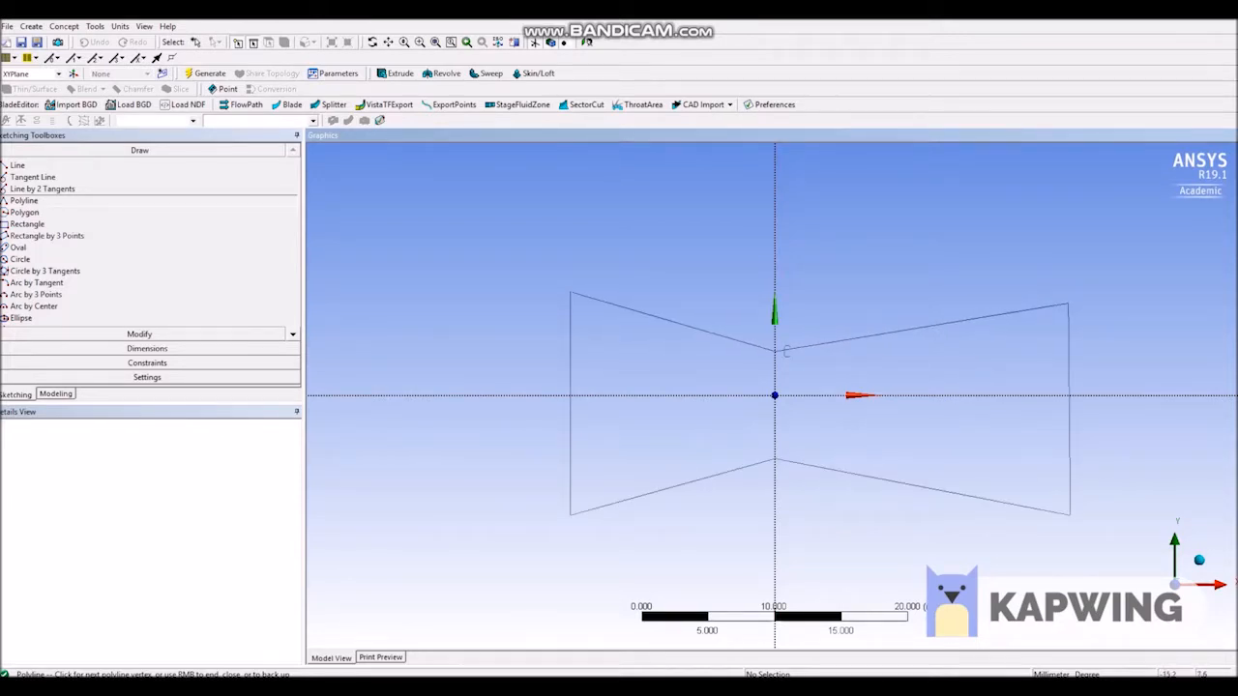
{"action": "right_click", "coordinate": [571, 294]}
{"action": "left_click", "coordinate": [592, 314]}
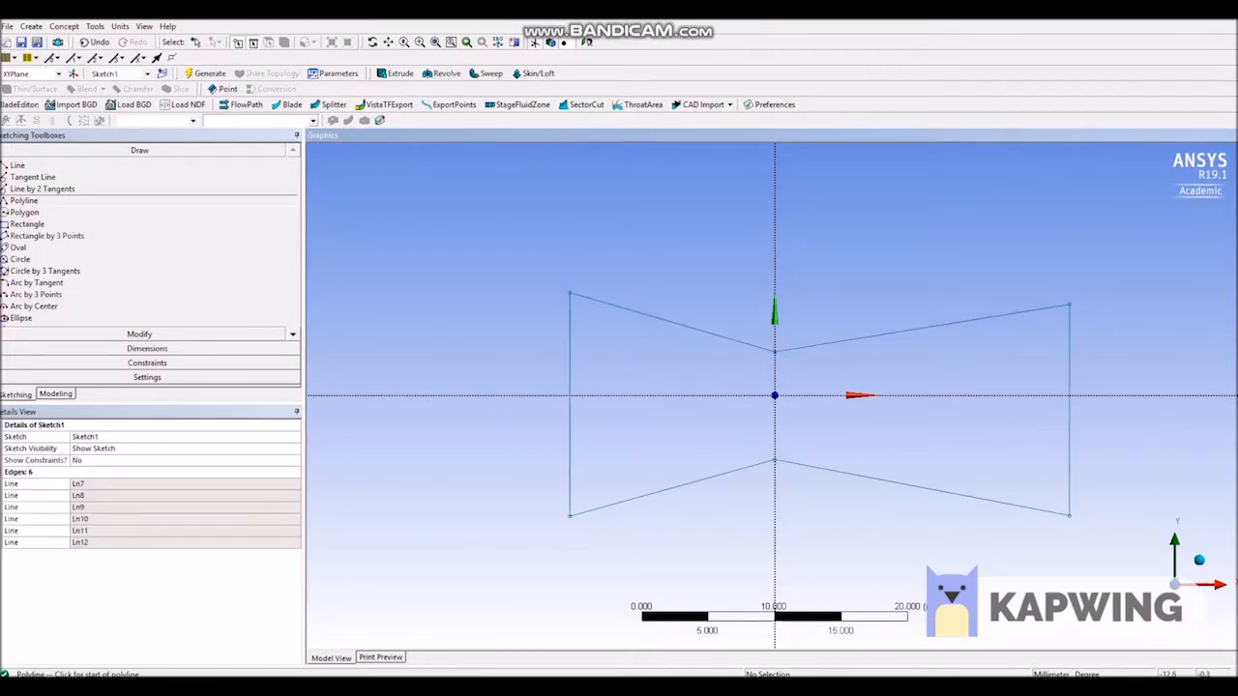
{"action": "key", "text": "Escape"}
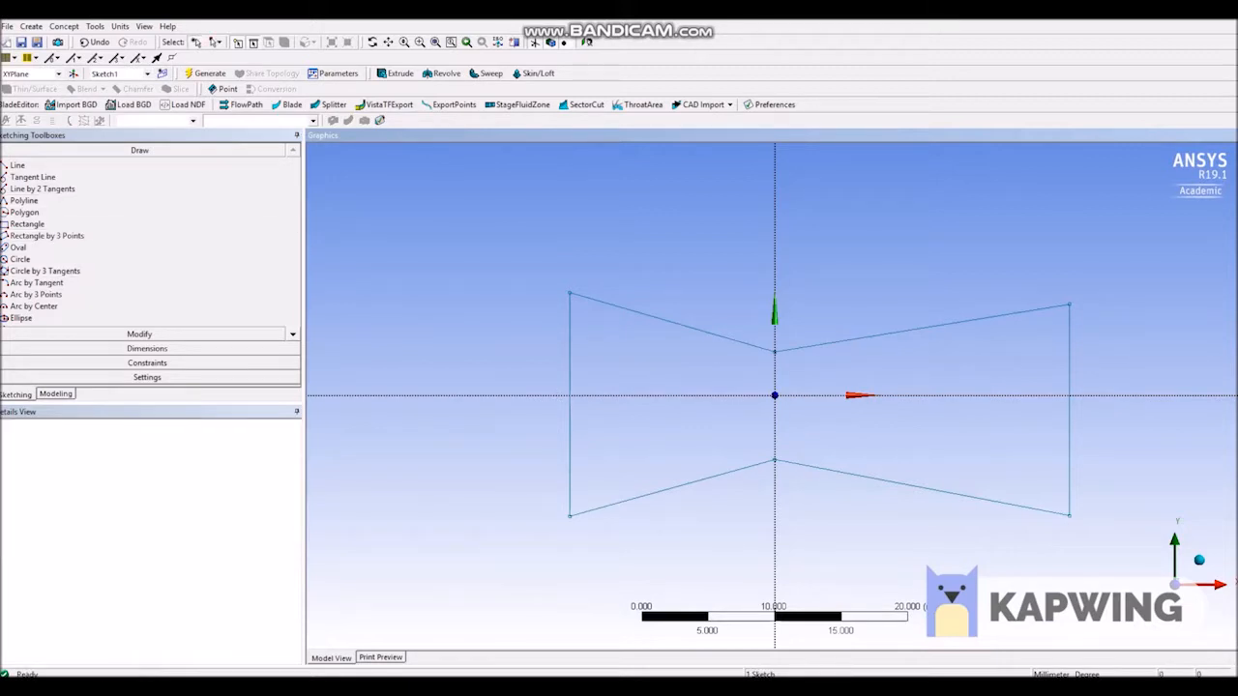
Constrain the upper and lower vertices of the inlet edge to be symmetric about the X axis.
{"action": "left_click", "coordinate": [147, 363]}
{"action": "left_click", "coordinate": [27, 291]}
{"action": "left_click", "coordinate": [619, 307]}
{"action": "left_click", "coordinate": [570, 516]}
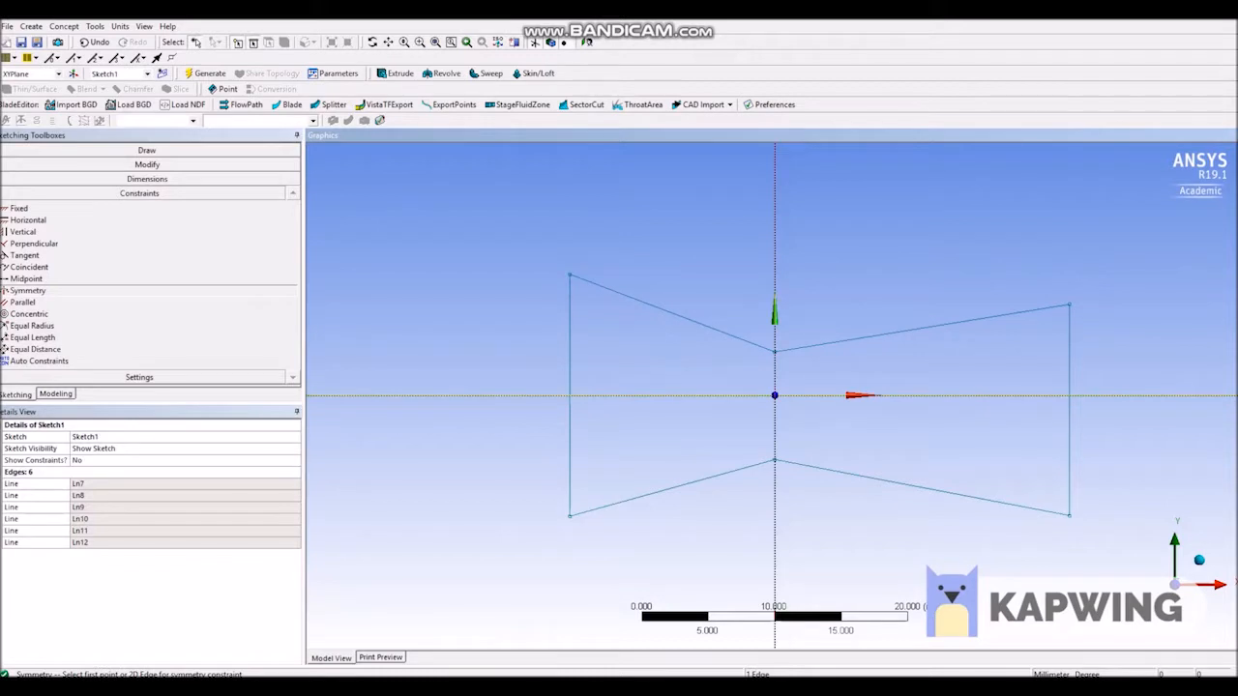
{"action": "key", "text": "Escape"}
Constrain the two throat vertices to be symmetric about the X axis.
{"action": "left_click", "coordinate": [27, 291]}
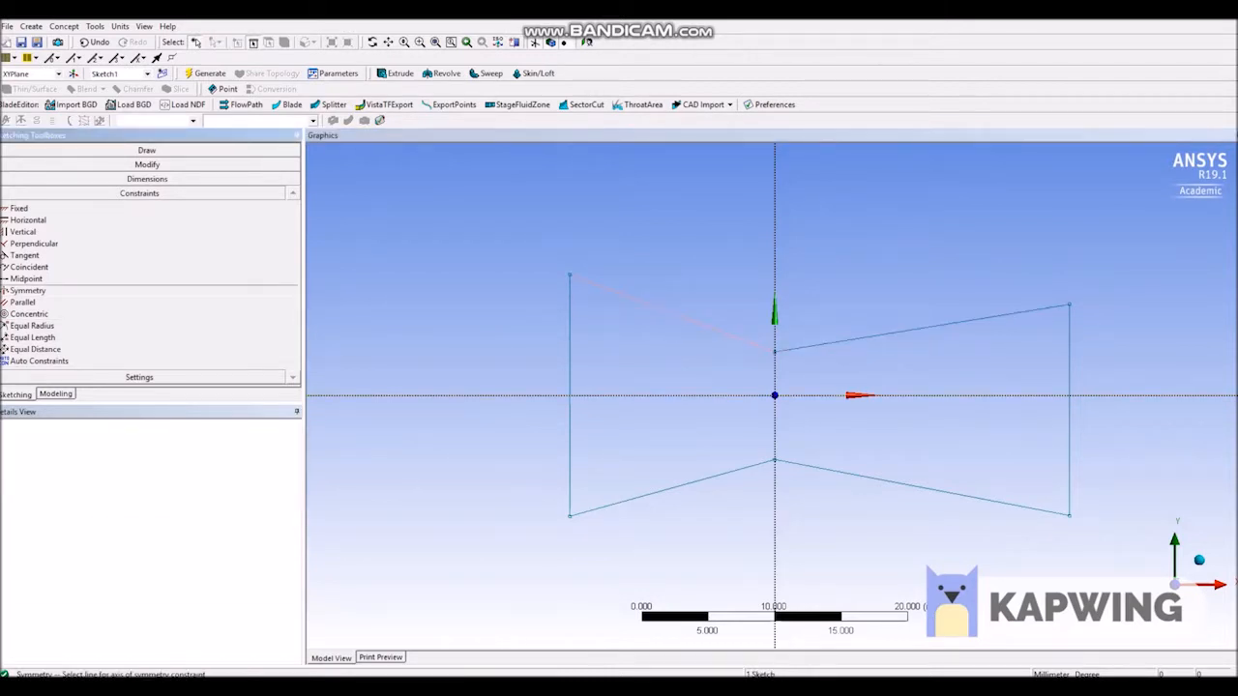
{"action": "left_click", "coordinate": [919, 395]}
{"action": "left_click", "coordinate": [775, 353]}
{"action": "left_click", "coordinate": [775, 460]}
{"action": "key", "text": "Escape"}
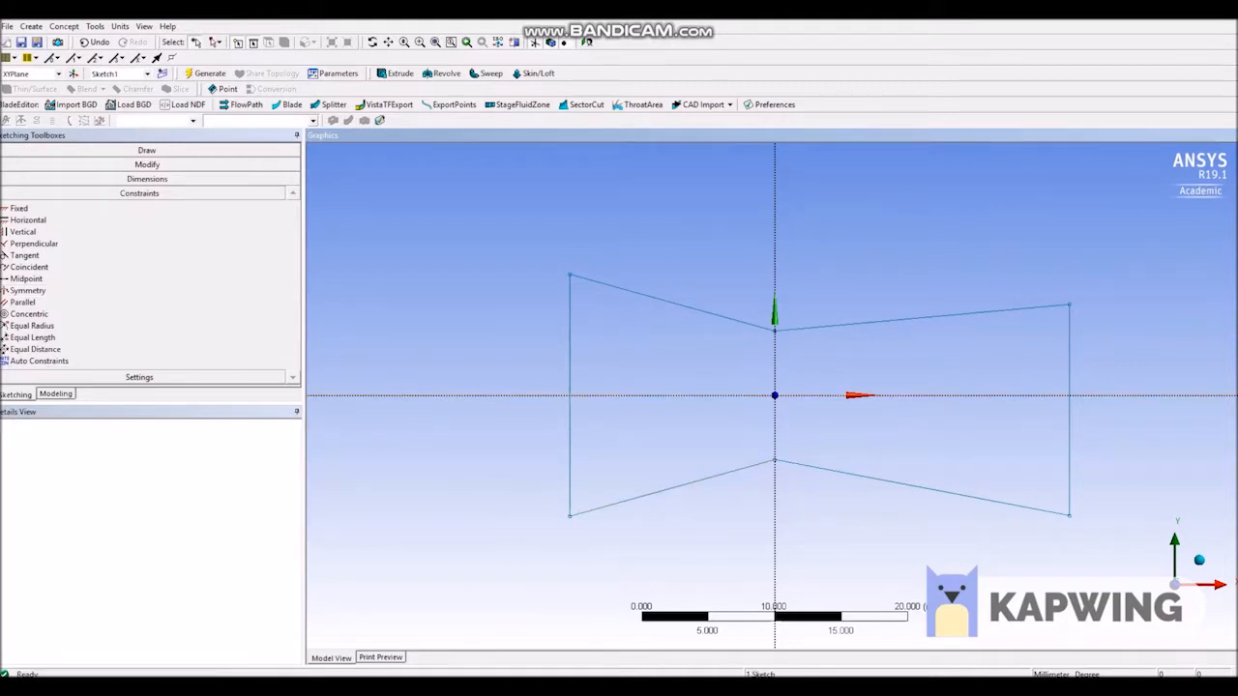
Constrain the upper and lower vertices of the outlet edge to be symmetric about the X axis.
{"action": "left_click", "coordinate": [27, 290]}
{"action": "left_click", "coordinate": [919, 395]}
{"action": "left_click", "coordinate": [1070, 304]}
{"action": "left_click", "coordinate": [1070, 515]}
{"action": "key", "text": "Escape"}
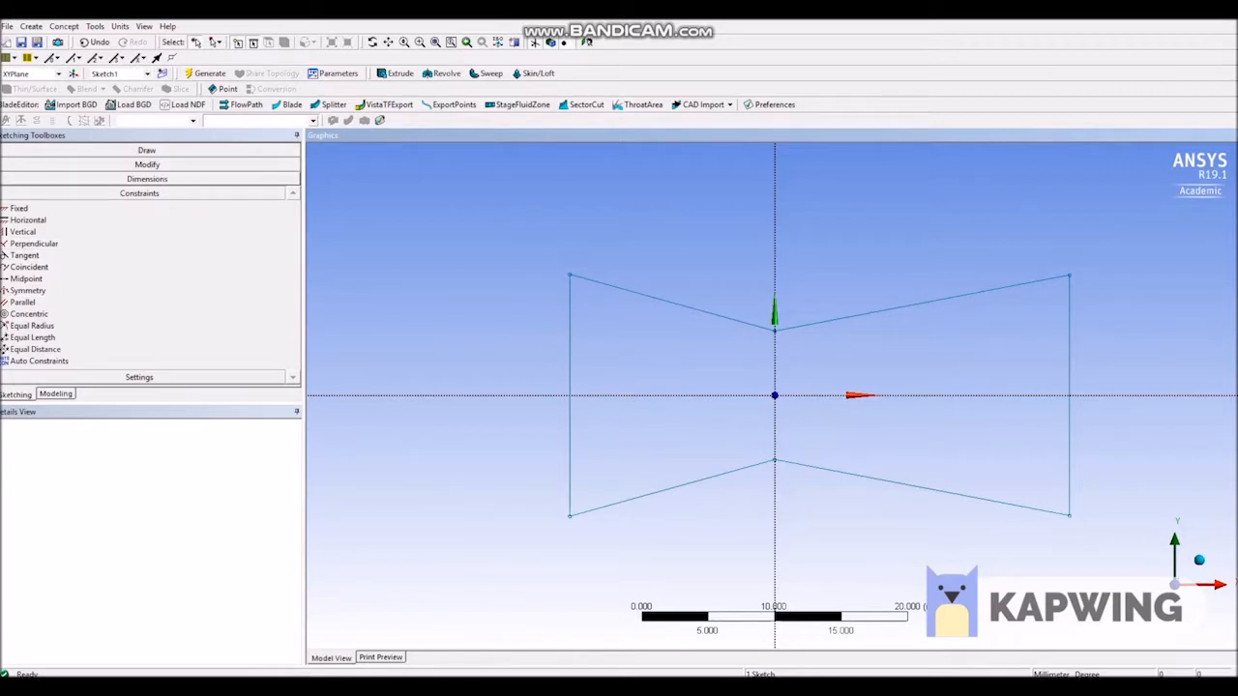
Dimension the inlet edge's height and set it to 25 mm.
{"action": "left_click", "coordinate": [147, 179]}
{"action": "left_click", "coordinate": [39, 229]}
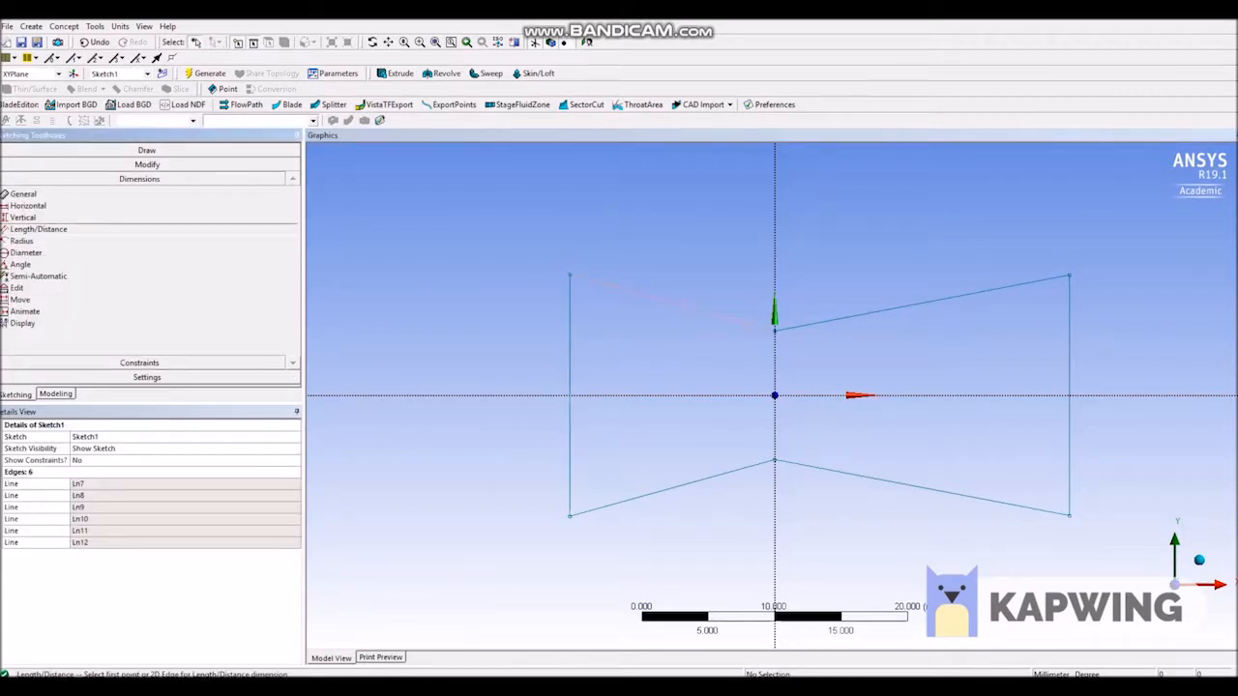
{"action": "left_click", "coordinate": [570, 276]}
{"action": "left_click", "coordinate": [570, 516]}
{"action": "left_click", "coordinate": [531, 470]}
{"action": "left_click", "coordinate": [104, 484]}
{"action": "type", "text": "25"}
{"action": "key", "text": "Return"}
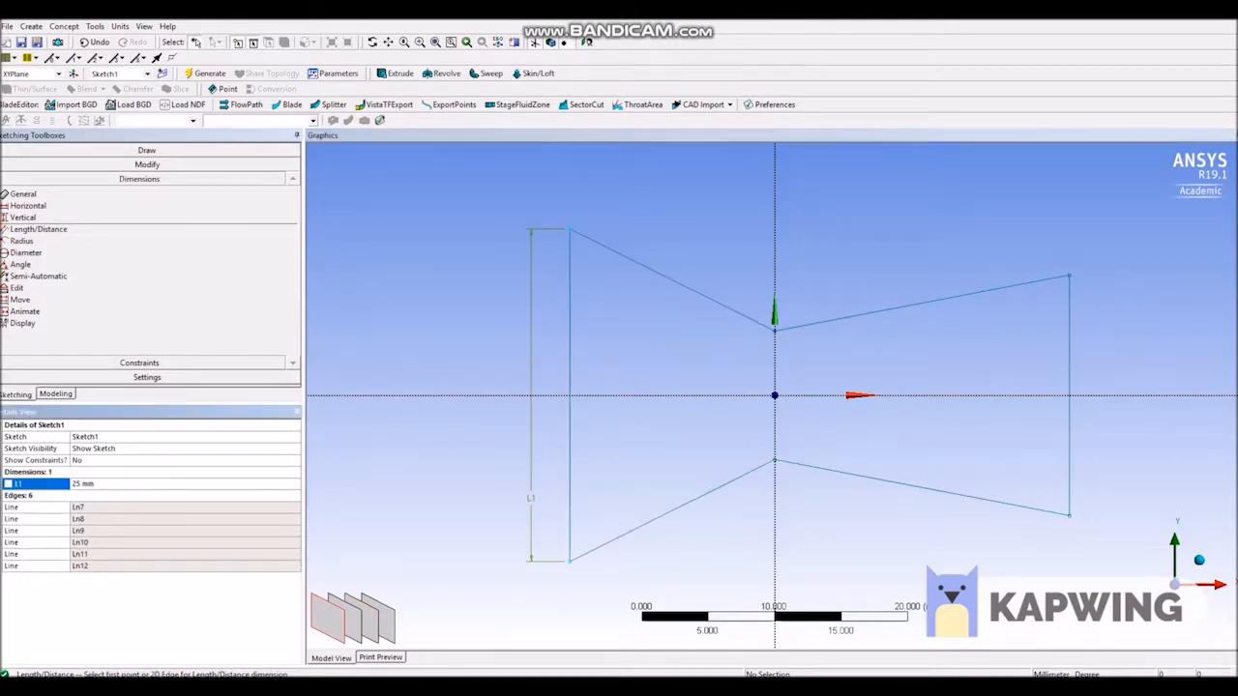
Dimension the distance between the two throat vertices and set it to 10 mm.
{"action": "left_click", "coordinate": [774, 330]}
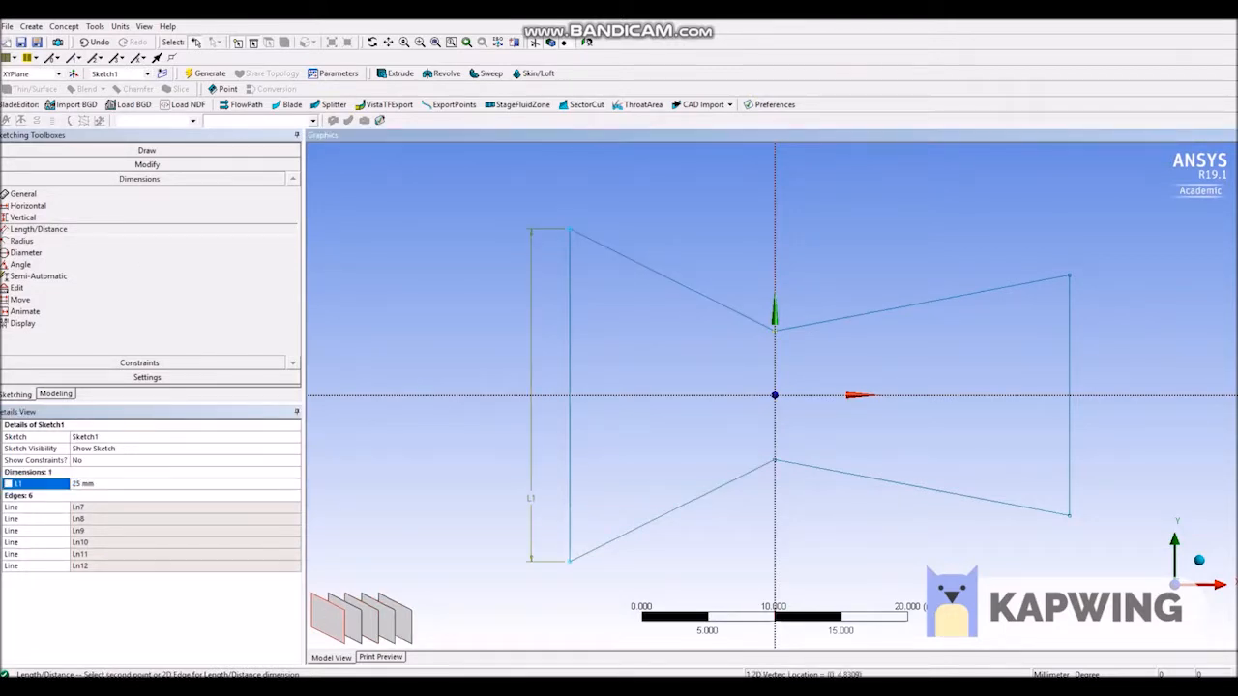
{"action": "left_click", "coordinate": [775, 461]}
{"action": "left_click", "coordinate": [753, 440]}
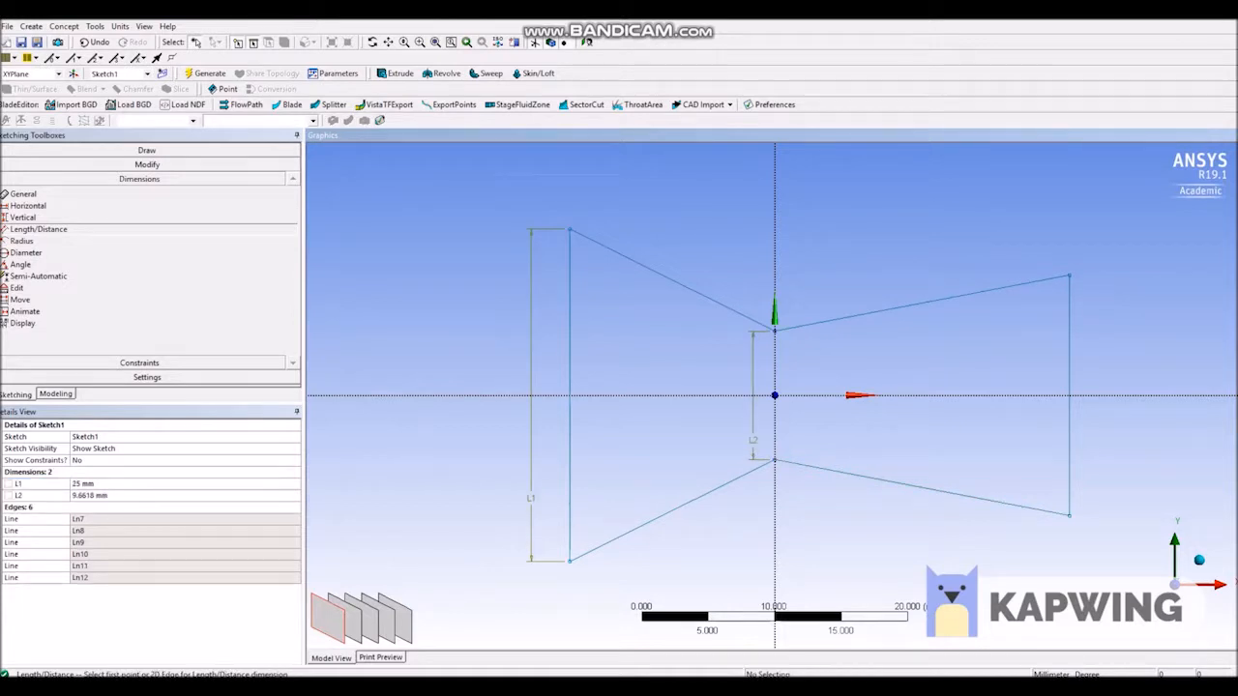
{"action": "left_click", "coordinate": [102, 495]}
{"action": "type", "text": "10"}
{"action": "key", "text": "Return"}
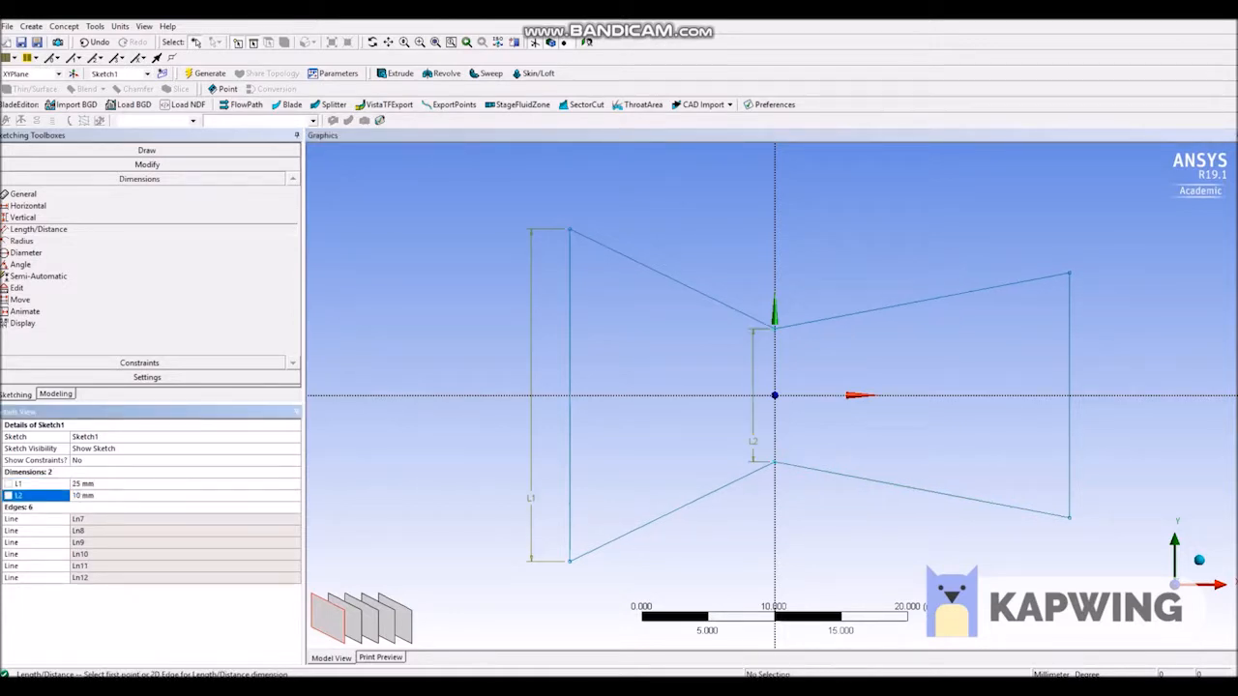
Dimension the outlet edge's height and set it to 35 mm.
{"action": "left_click", "coordinate": [1069, 274]}
{"action": "left_click", "coordinate": [1069, 517]}
{"action": "left_click", "coordinate": [1085, 485]}
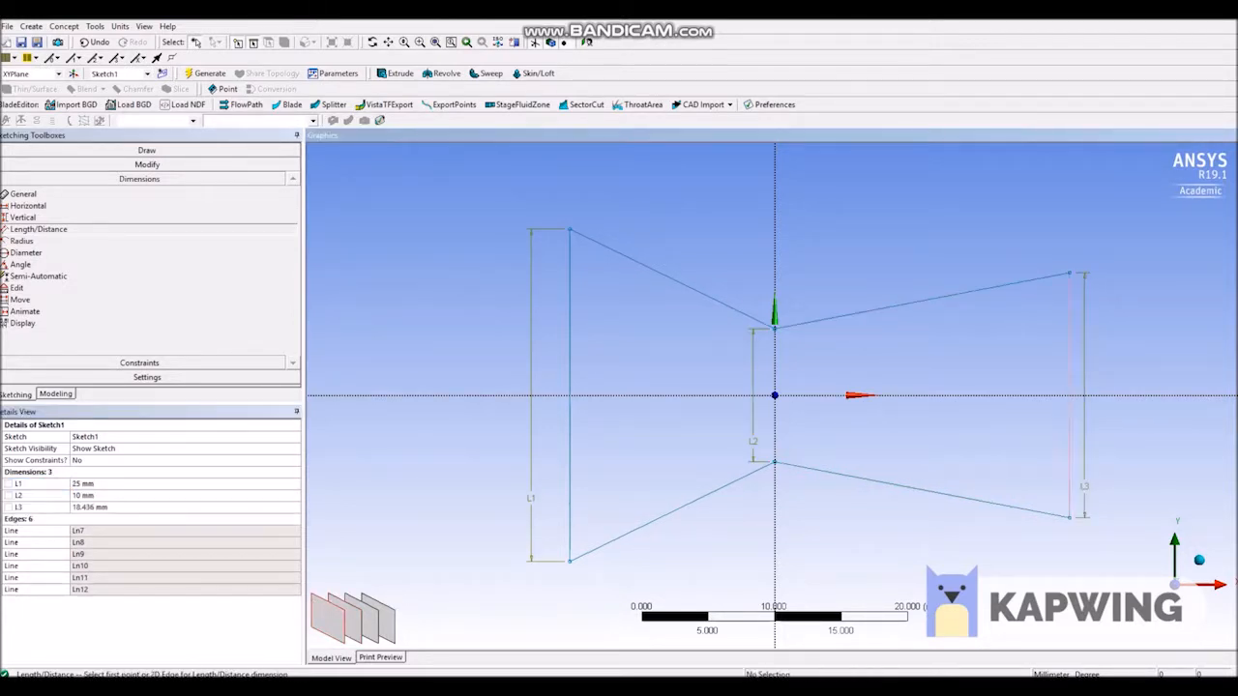
{"action": "left_click", "coordinate": [101, 507]}
{"action": "type", "text": "35"}
{"action": "key", "text": "Return"}
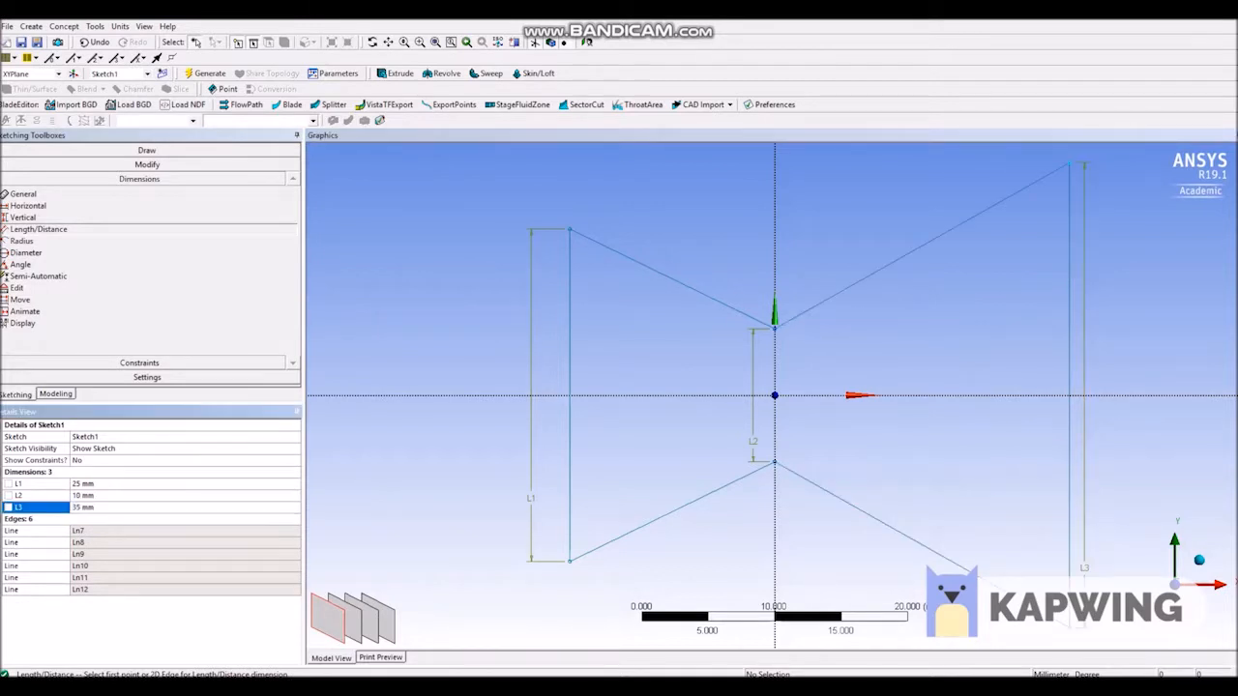
Dimension the sloped upper edge of the diverging section and set its length to 50 mm.
{"action": "left_click", "coordinate": [1069, 162]}
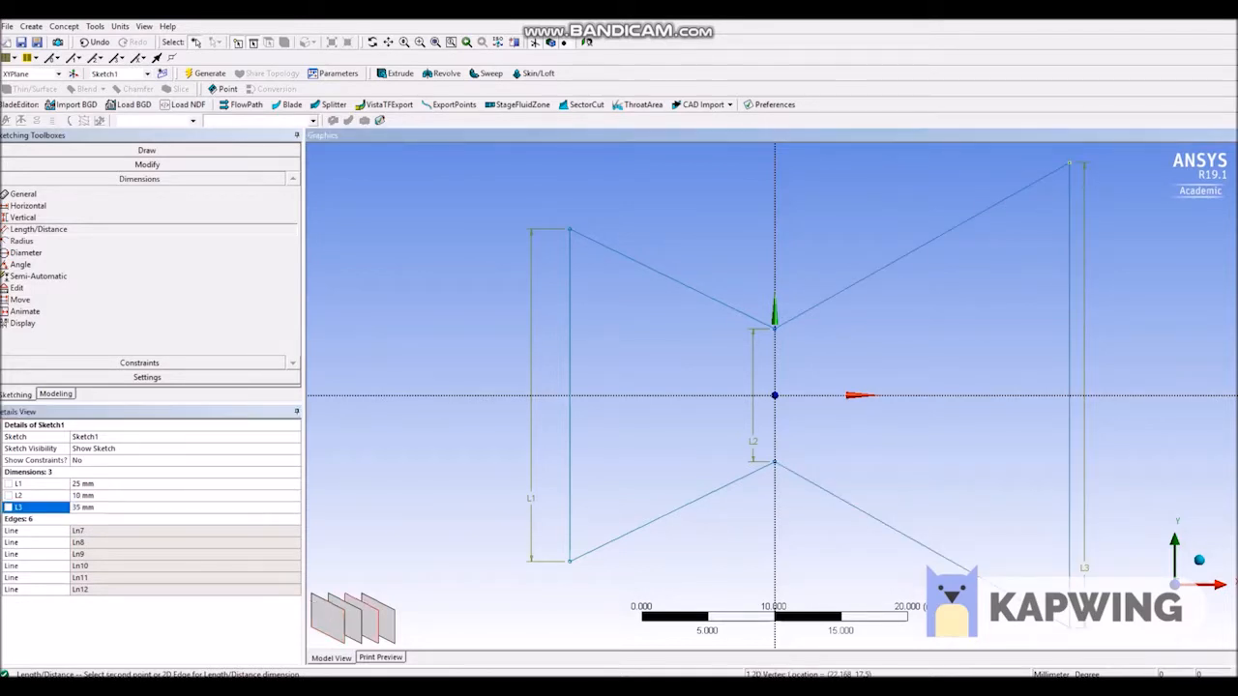
{"action": "left_click", "coordinate": [774, 328]}
{"action": "left_click", "coordinate": [810, 260]}
{"action": "left_click", "coordinate": [102, 519]}
{"action": "type", "text": "50"}
{"action": "key", "text": "Return"}
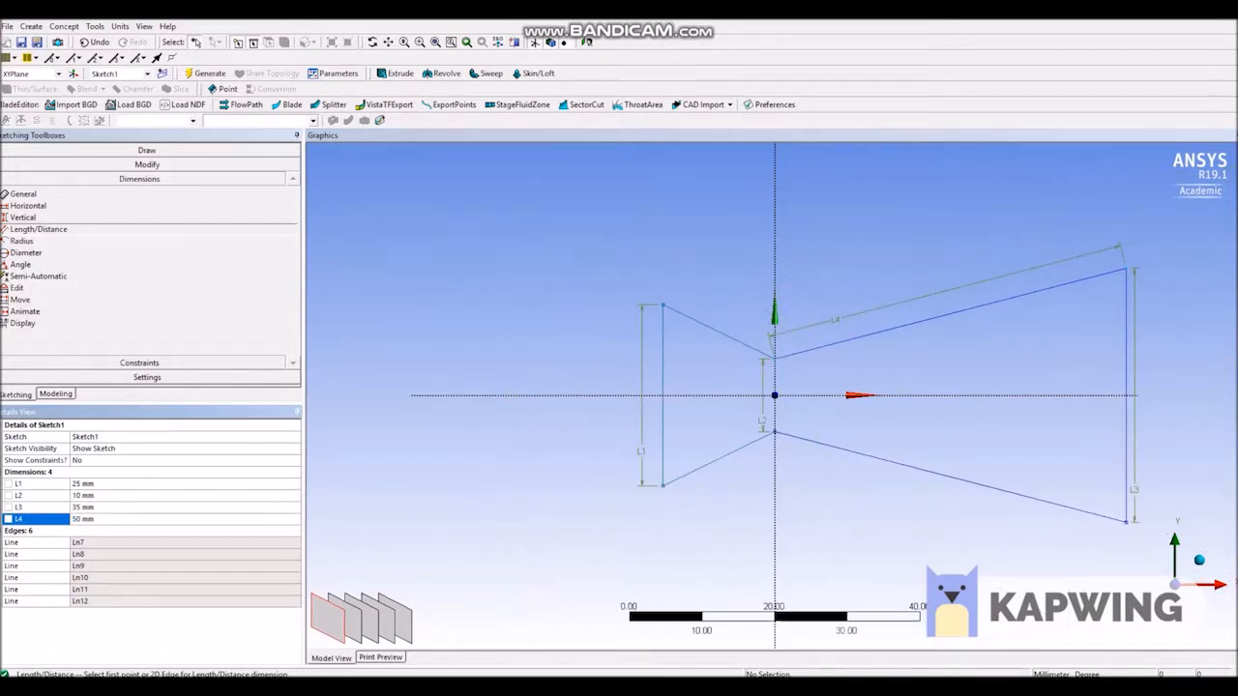
Dimension the overall distance between the inlet and outlet edges, set it to 66 mm, and generate the model.
{"action": "middle_click_drag", "start_coordinate": [775, 396], "coordinate": [595, 405], "text": "ctrl"}
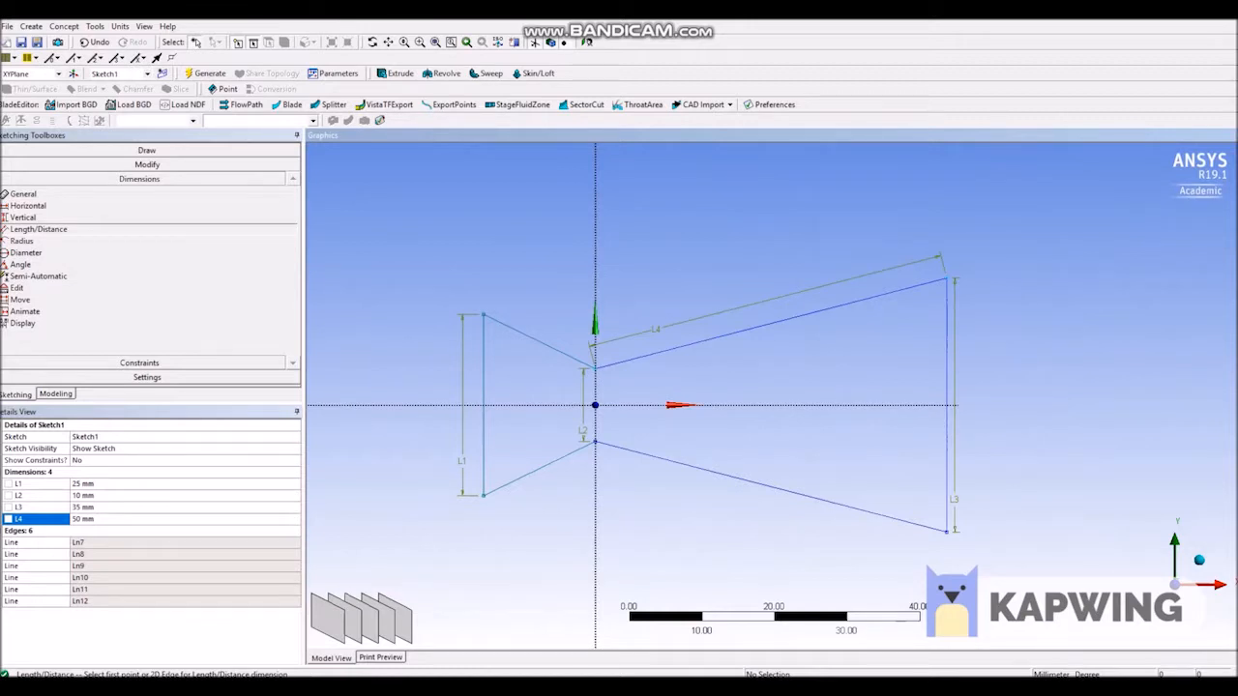
{"action": "left_click", "coordinate": [483, 427]}
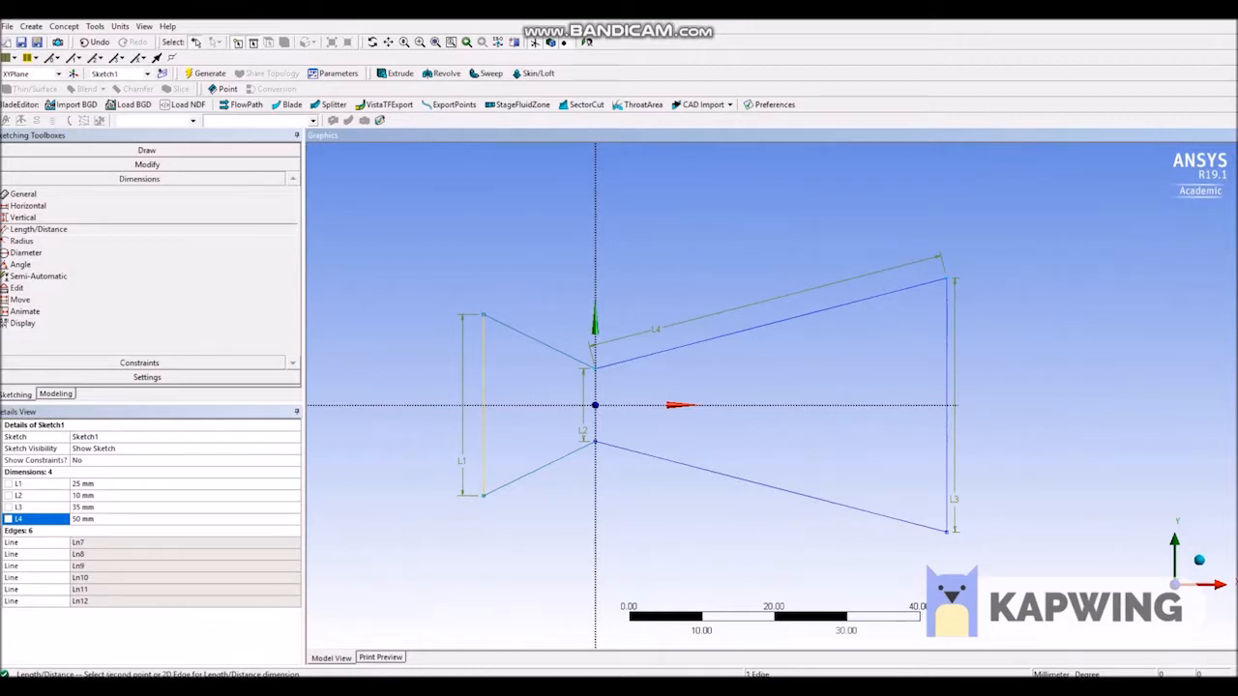
{"action": "left_click", "coordinate": [947, 453]}
{"action": "left_click", "coordinate": [787, 556]}
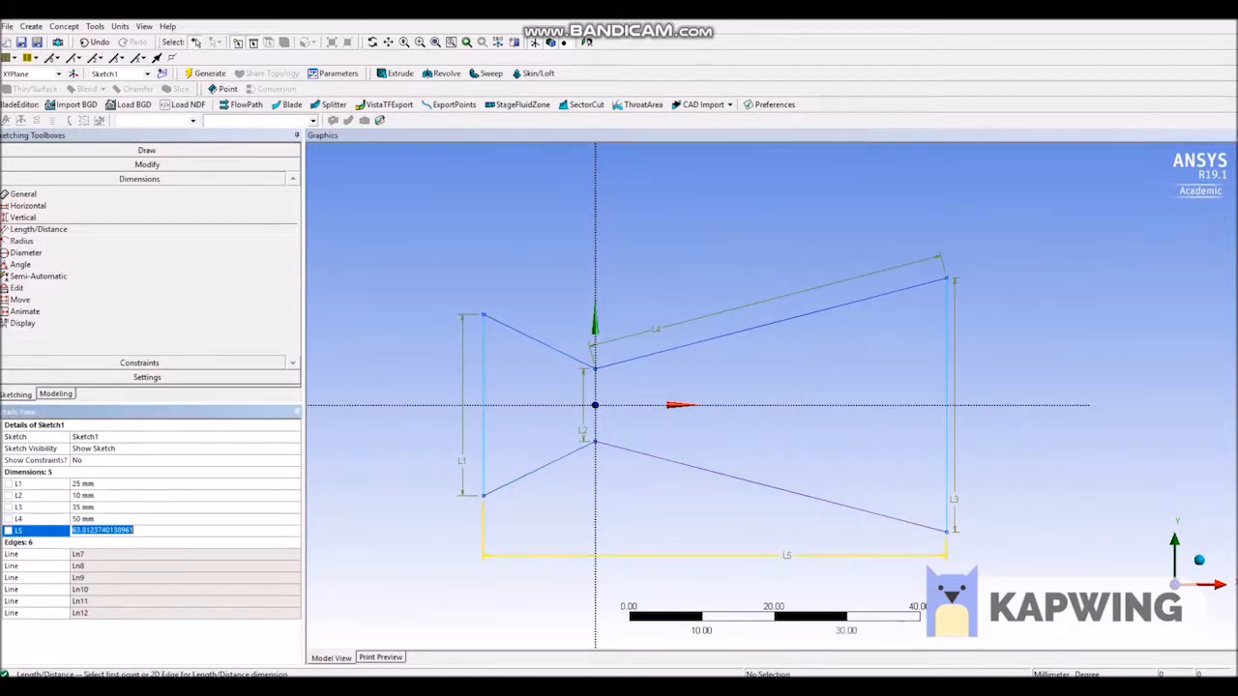
{"action": "type", "text": "66"}
{"action": "key", "text": "Return"}
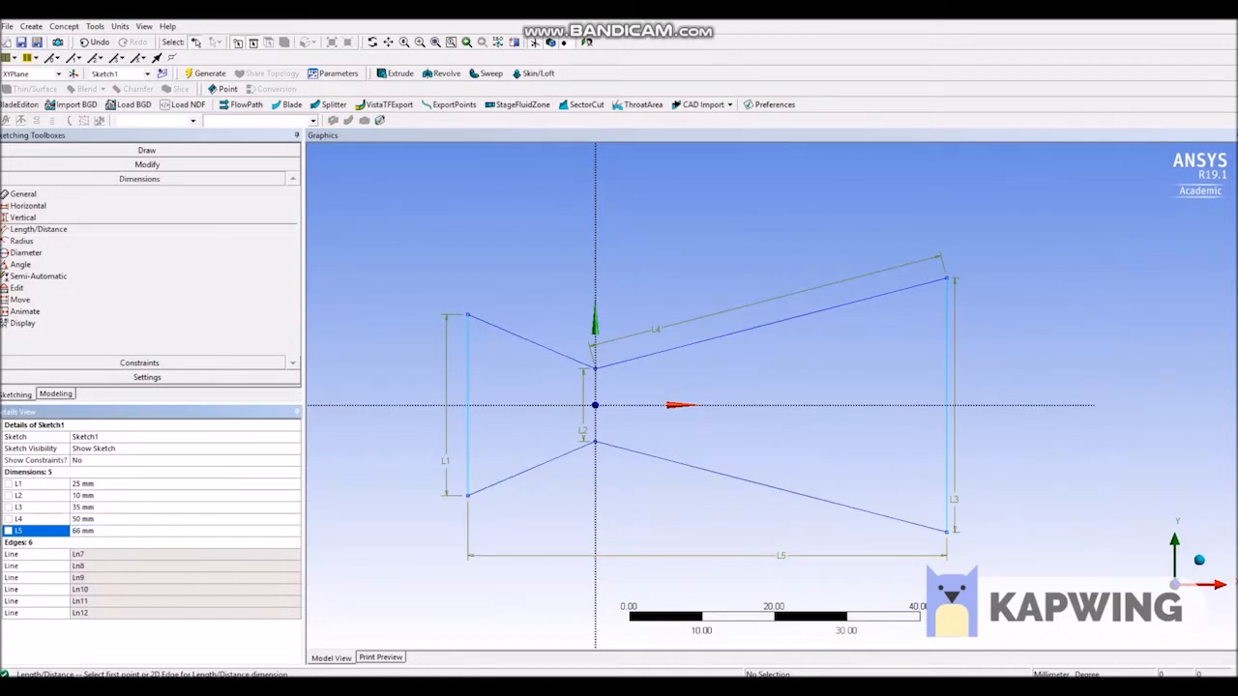
{"action": "left_click", "coordinate": [206, 73]}
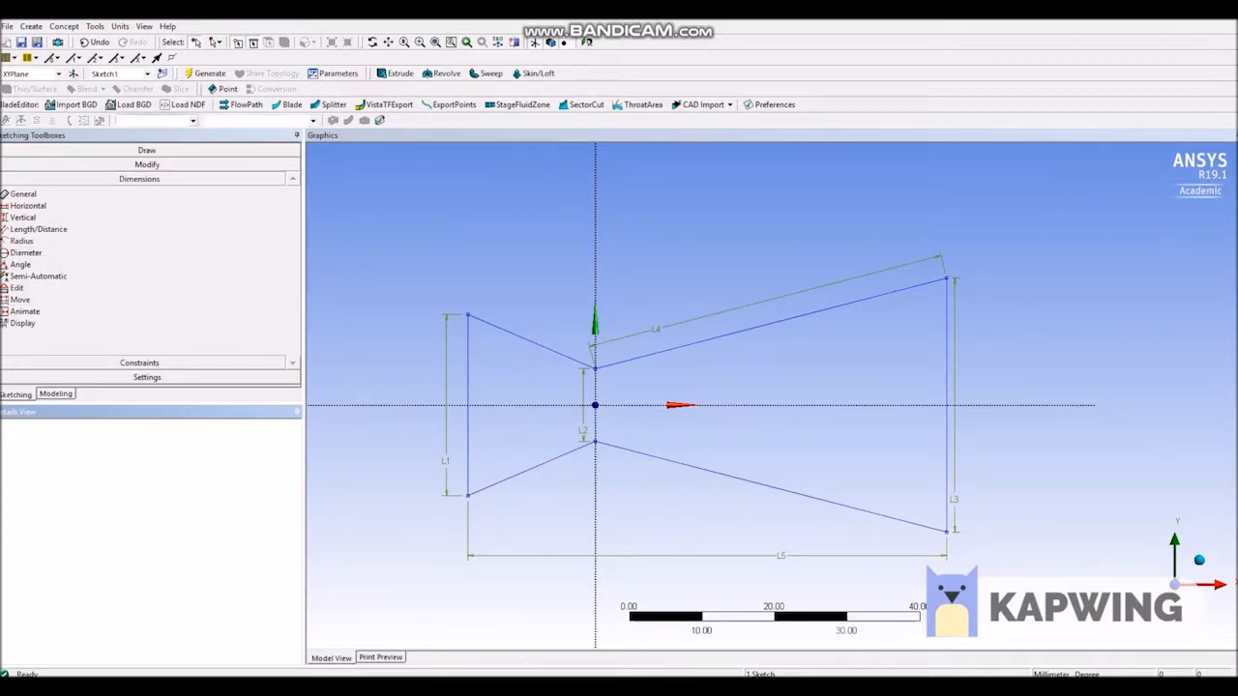
Create a surface from the nozzle sketch Sketch1 using Surfaces From Sketches and generate it.
{"action": "left_click", "coordinate": [56, 395]}
{"action": "left_click", "coordinate": [94, 27]}
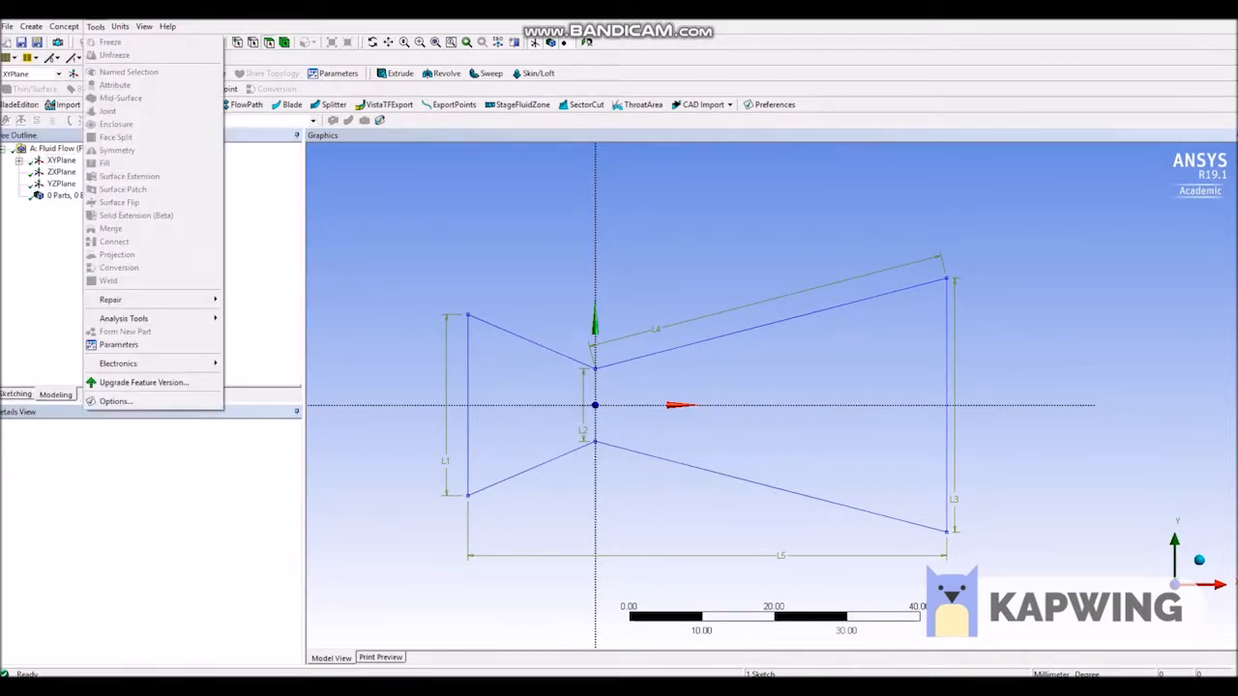
{"action": "mouse_move", "coordinate": [63, 27]}
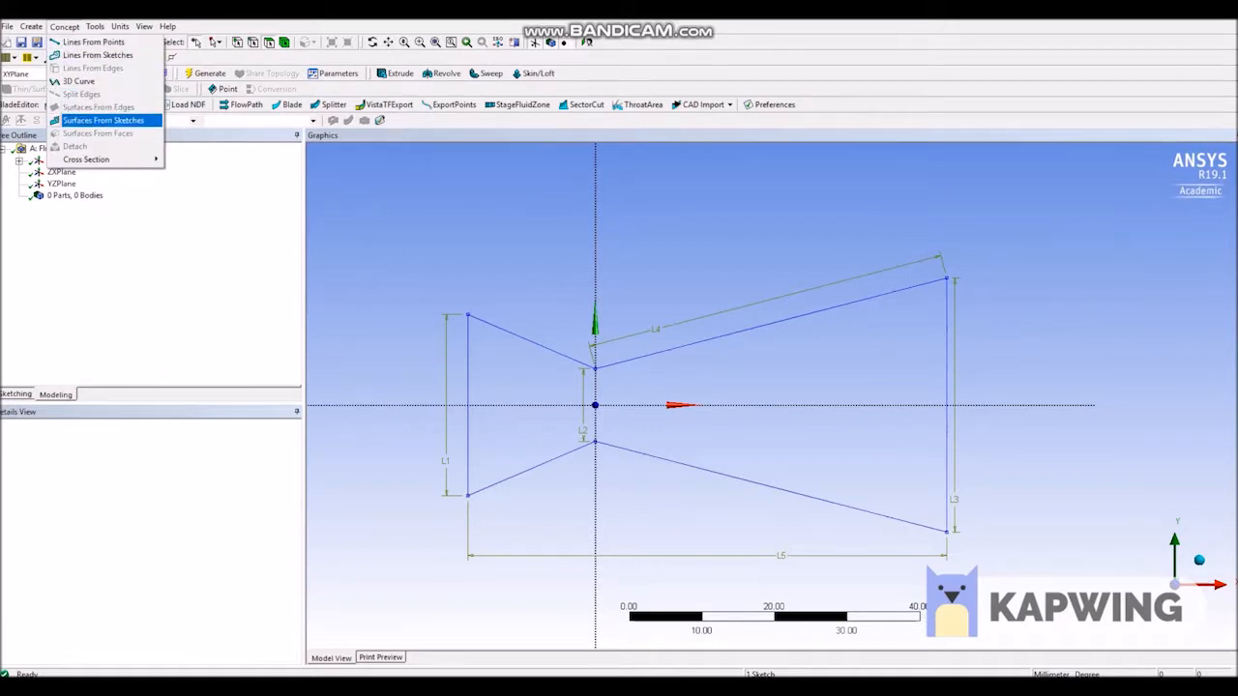
{"action": "left_click", "coordinate": [106, 120]}
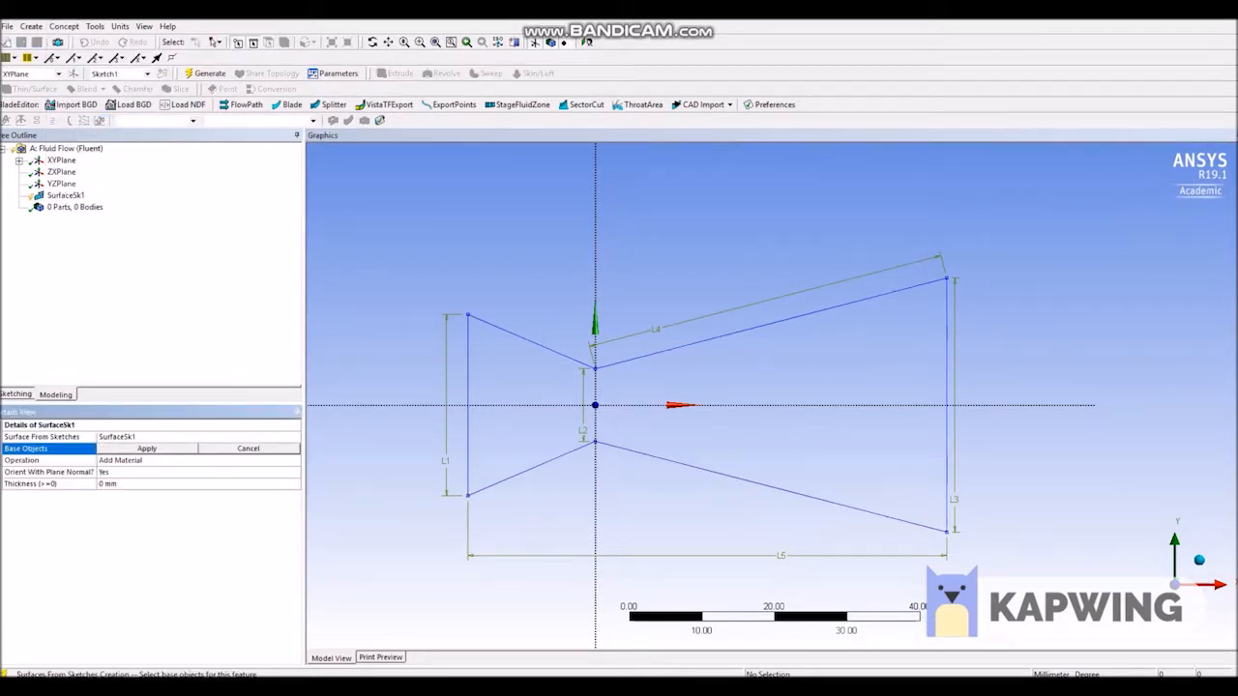
{"action": "left_click", "coordinate": [62, 160]}
{"action": "left_click", "coordinate": [19, 161]}
{"action": "left_click", "coordinate": [79, 172]}
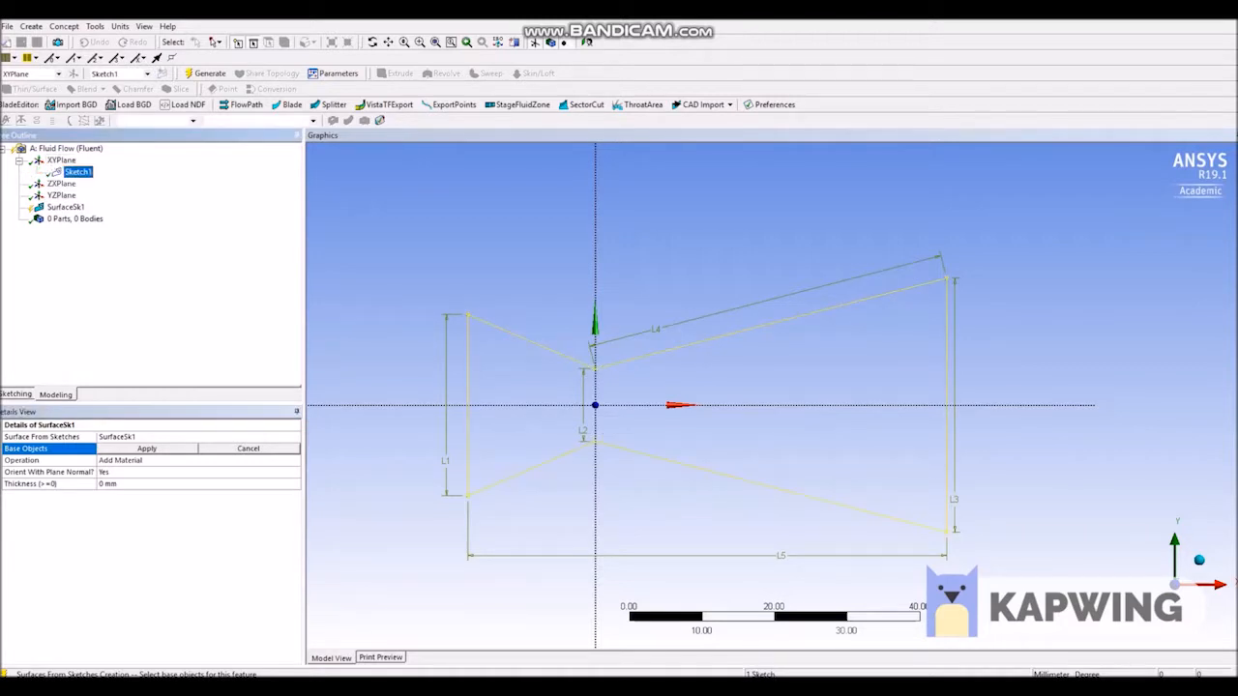
{"action": "left_click", "coordinate": [147, 448]}
{"action": "left_click", "coordinate": [206, 74]}
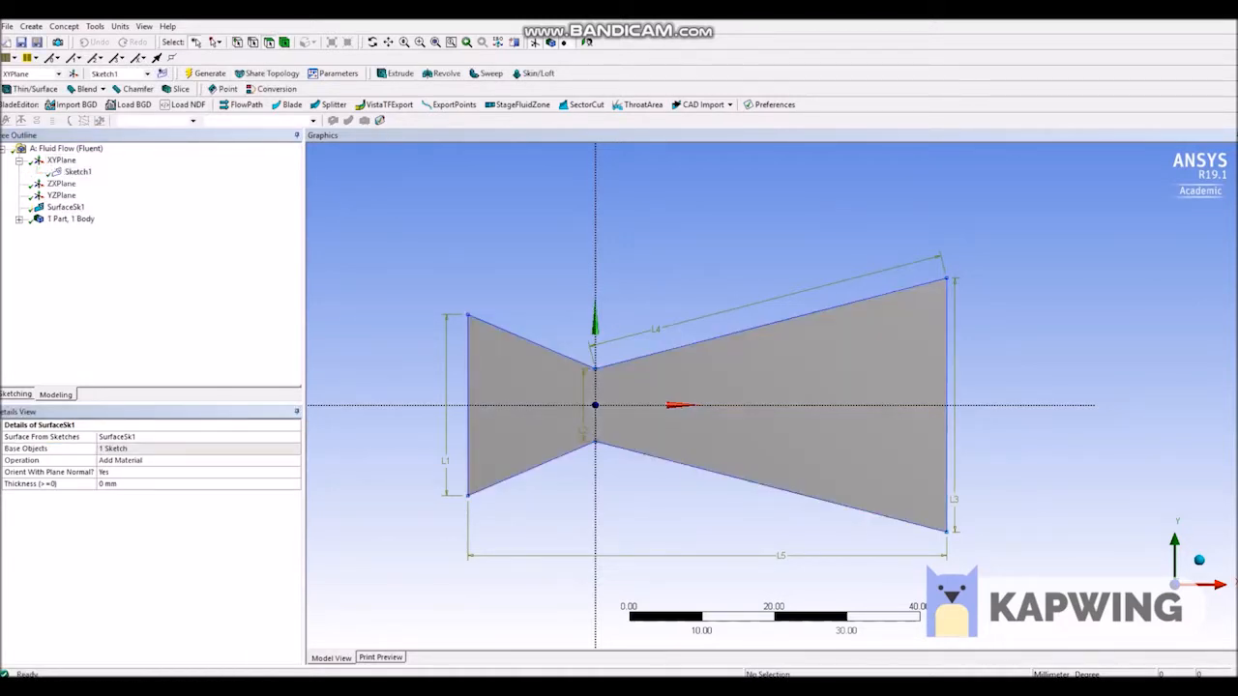
Draw a vertical line across the throat in the sketch, joining the upper and lower throat vertices.
{"action": "right_click", "coordinate": [516, 358]}
{"action": "left_click", "coordinate": [553, 498]}
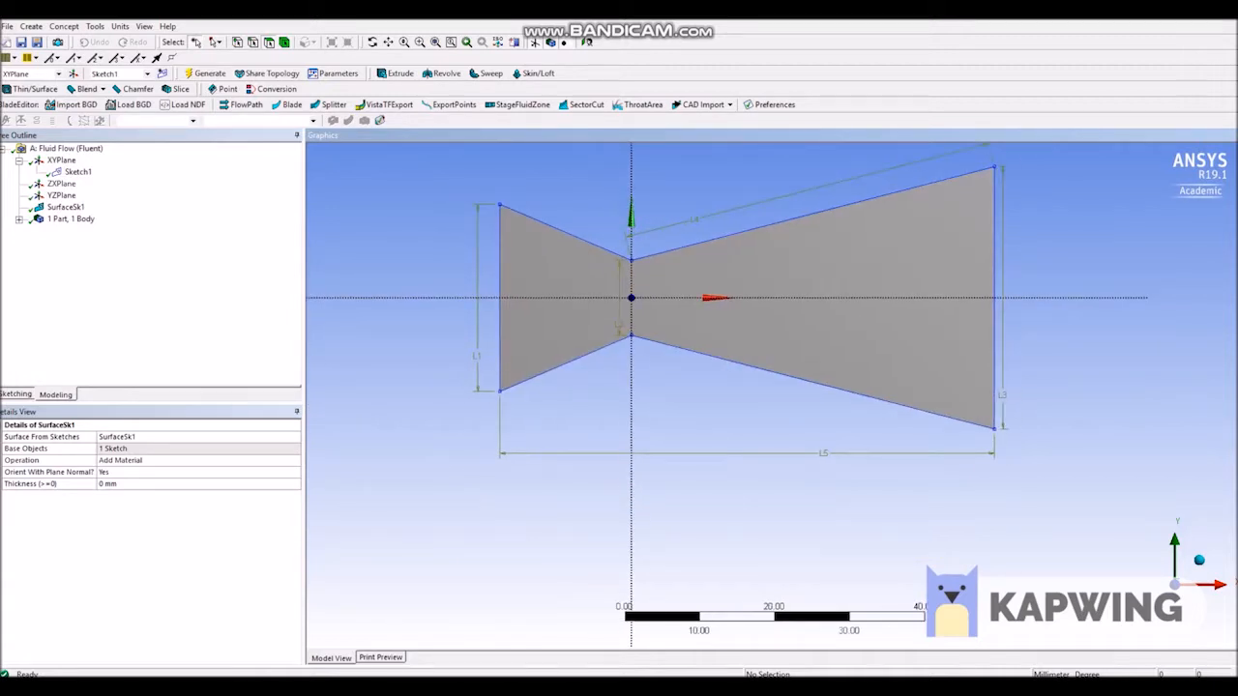
{"action": "left_click", "coordinate": [17, 394]}
{"action": "left_click", "coordinate": [18, 165]}
{"action": "left_click", "coordinate": [632, 260]}
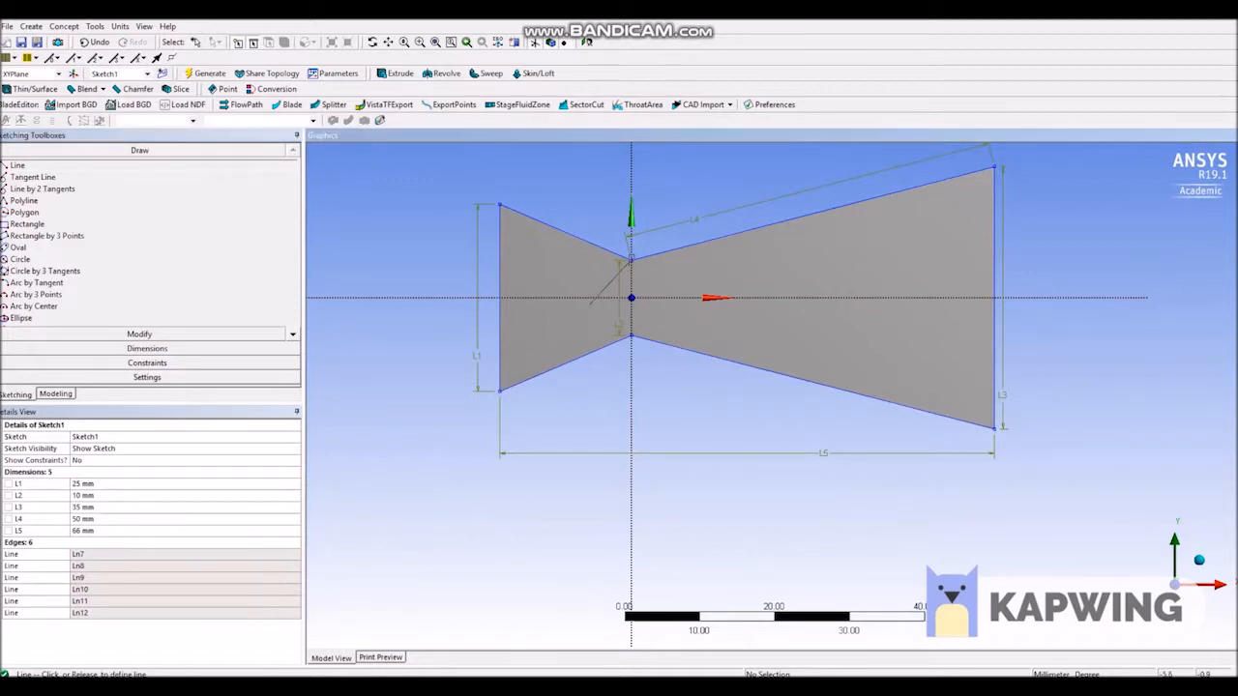
{"action": "left_click", "coordinate": [632, 335]}
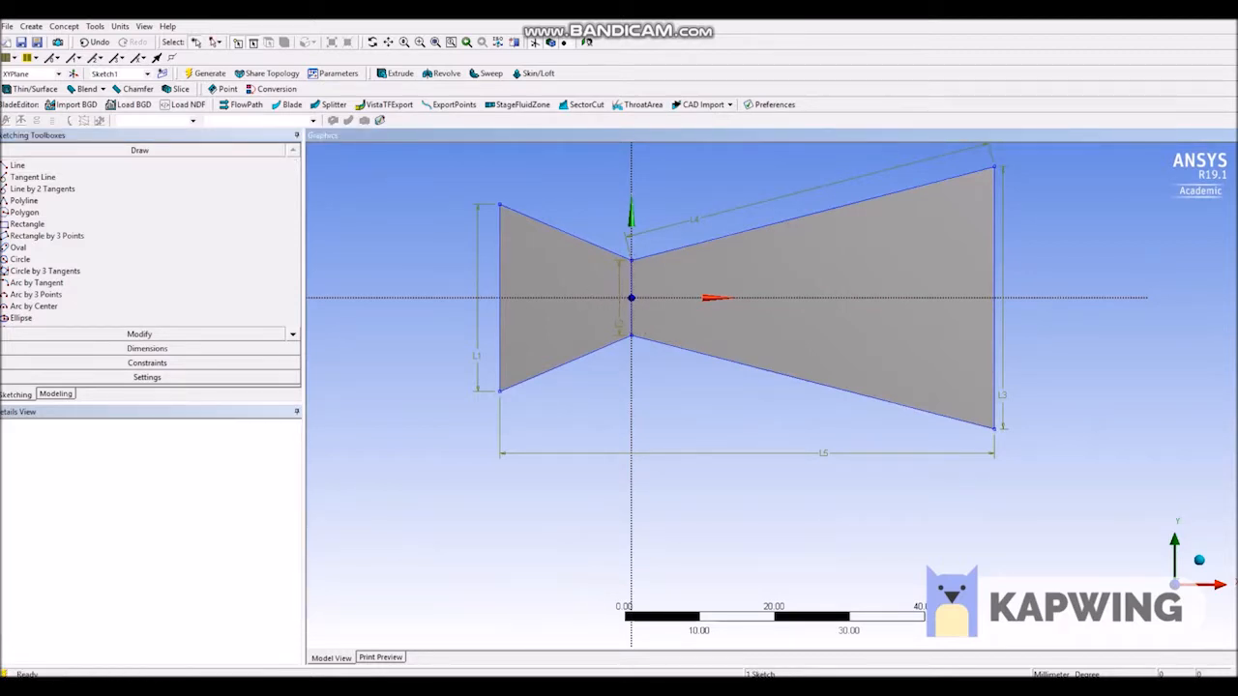
Split the nozzle face at the throat with Face Split, using the vertical throat line as tool geometry, and generate it.
{"action": "left_click", "coordinate": [55, 395]}
{"action": "left_click", "coordinate": [96, 26]}
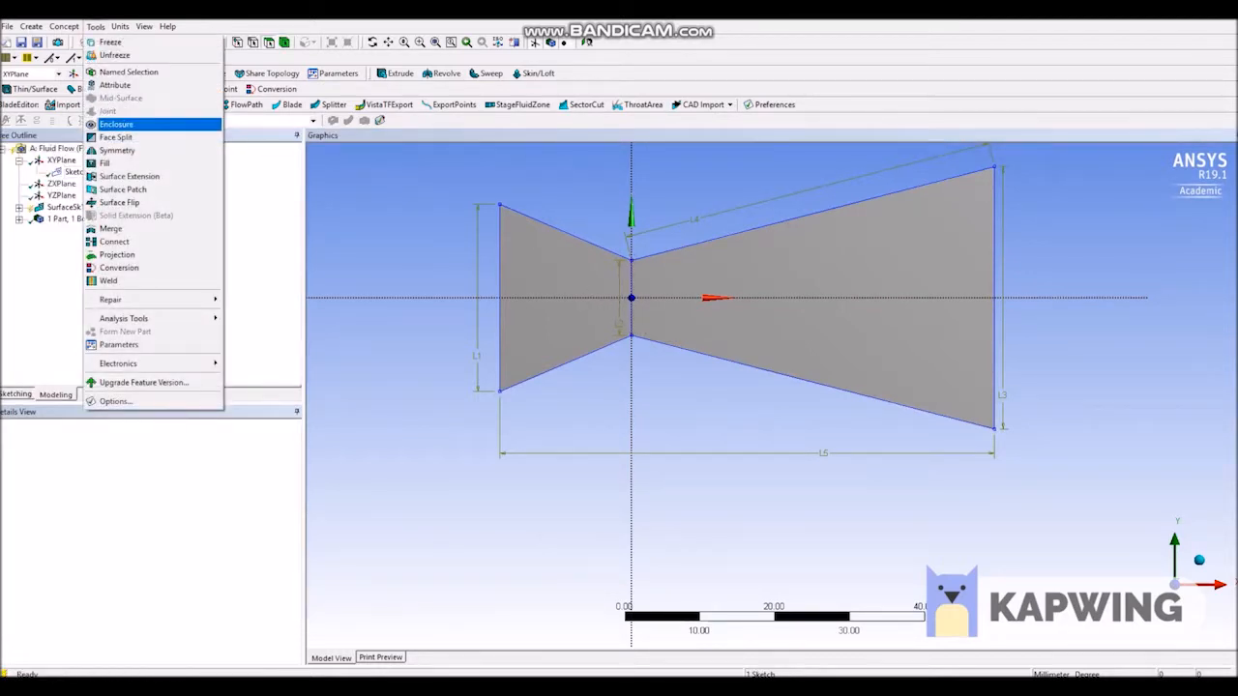
{"action": "left_click", "coordinate": [117, 136]}
{"action": "left_click", "coordinate": [744, 302]}
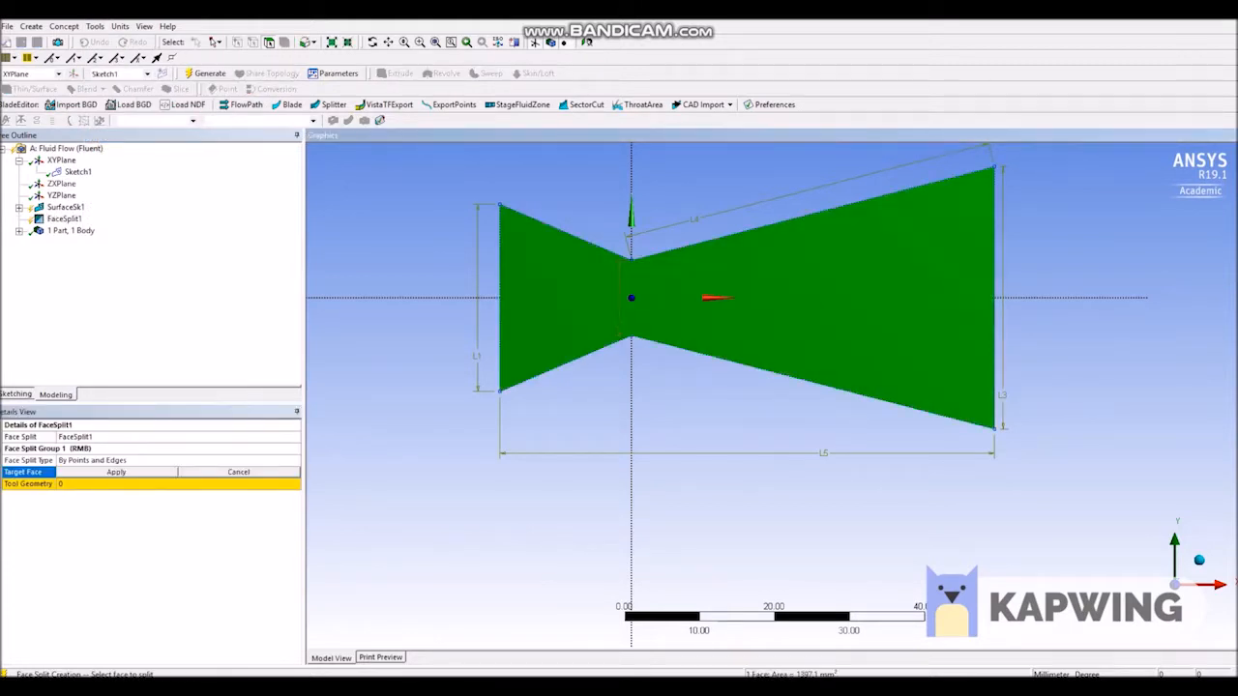
{"action": "left_click", "coordinate": [116, 472]}
{"action": "left_click", "coordinate": [116, 484]}
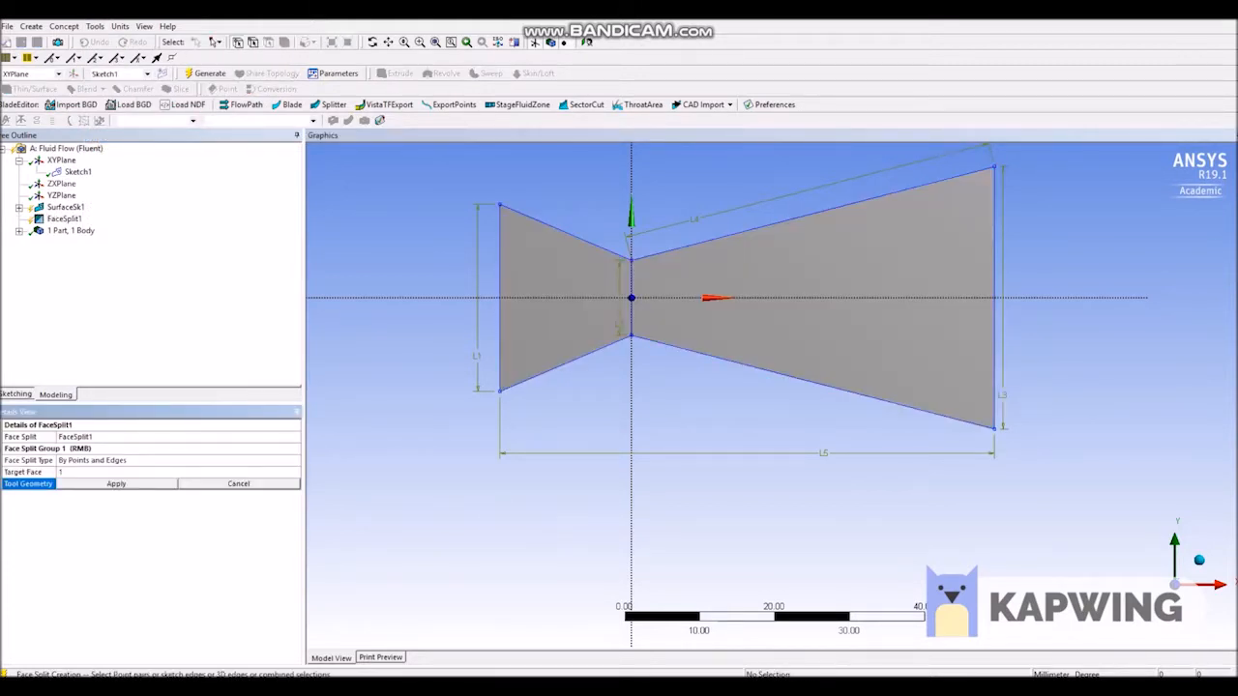
{"action": "left_click", "coordinate": [632, 261]}
{"action": "left_click", "coordinate": [632, 312]}
{"action": "left_click", "coordinate": [117, 484]}
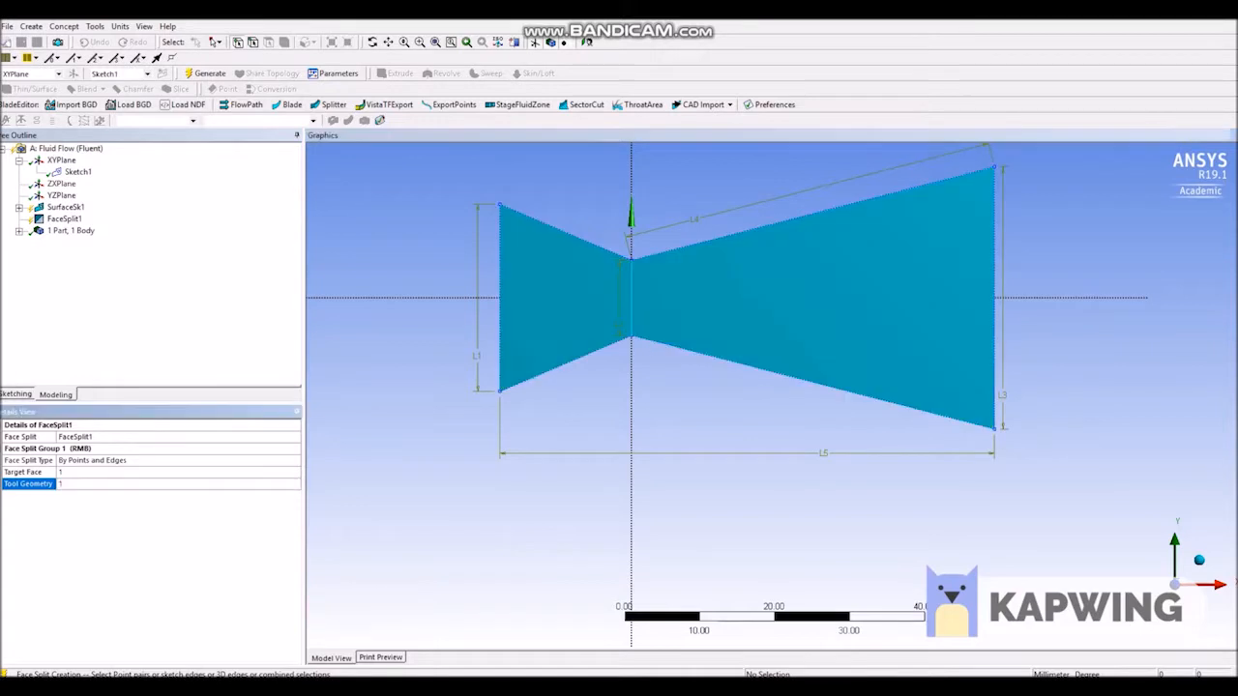
{"action": "left_click", "coordinate": [206, 74]}
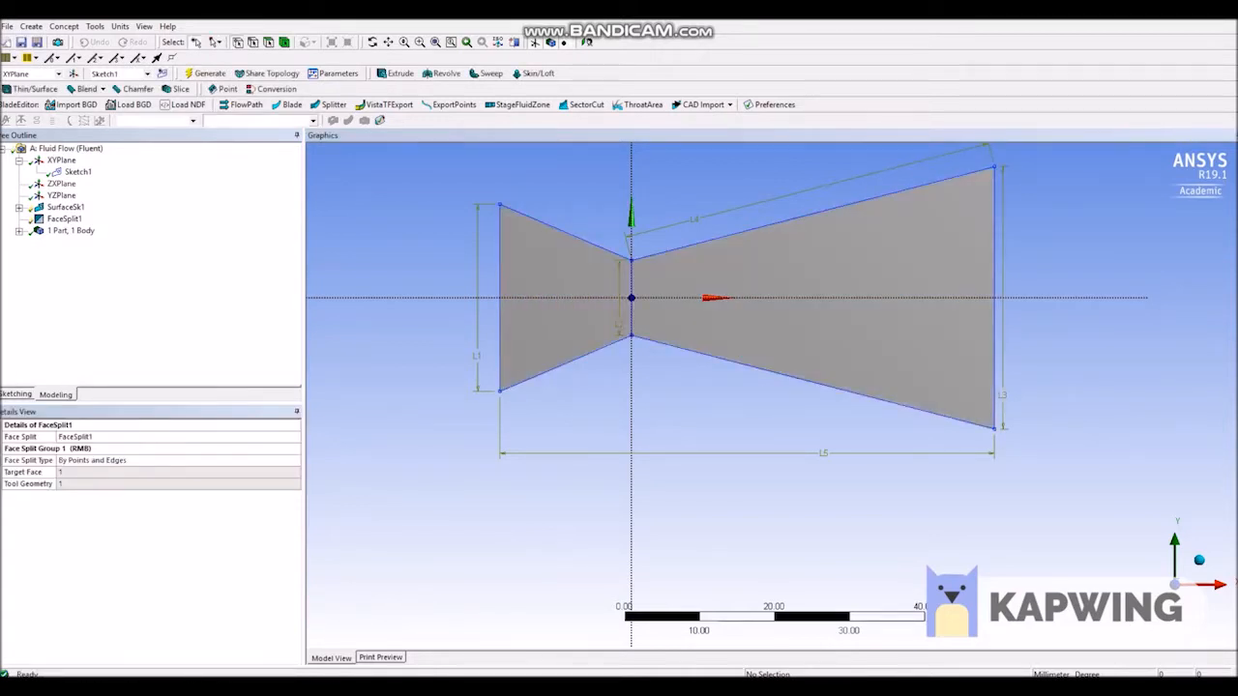
Draw two vertical lines in a new sketch on the diverging face, about 6.6 mm upstream and 6.3 mm downstream of the throat.
{"action": "left_click", "coordinate": [268, 41]}
{"action": "left_click", "coordinate": [569, 307]}
{"action": "left_click", "coordinate": [783, 308]}
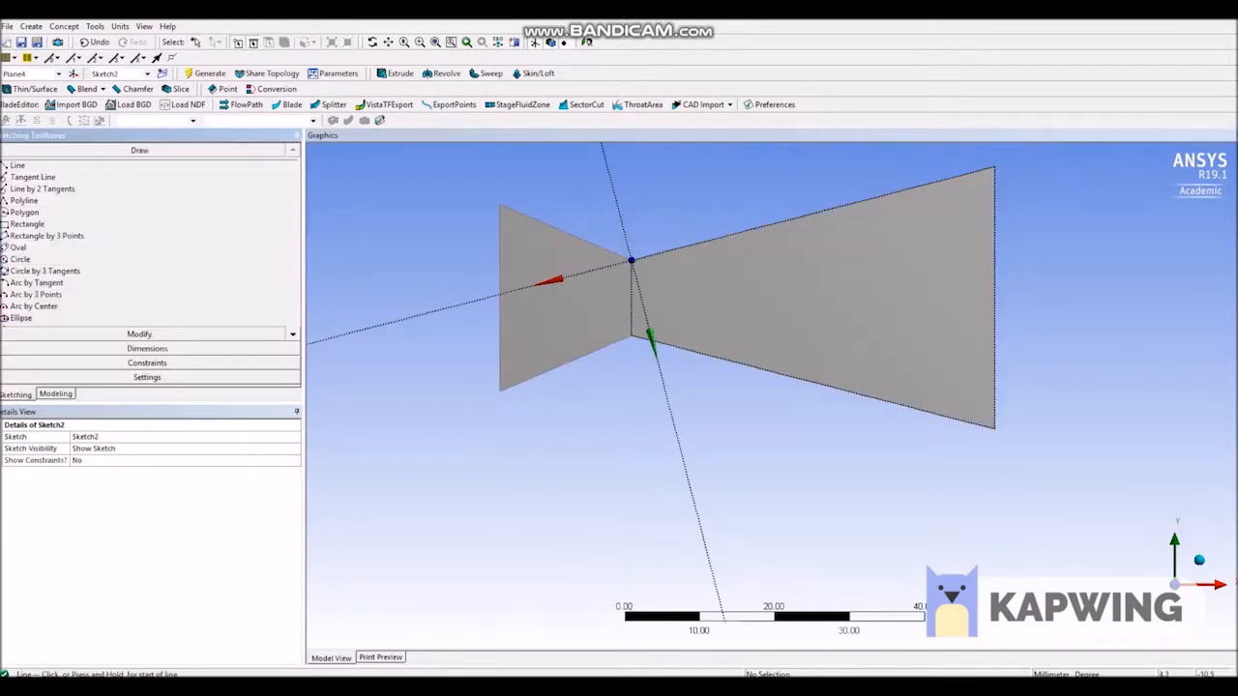
{"action": "left_click", "coordinate": [581, 193]}
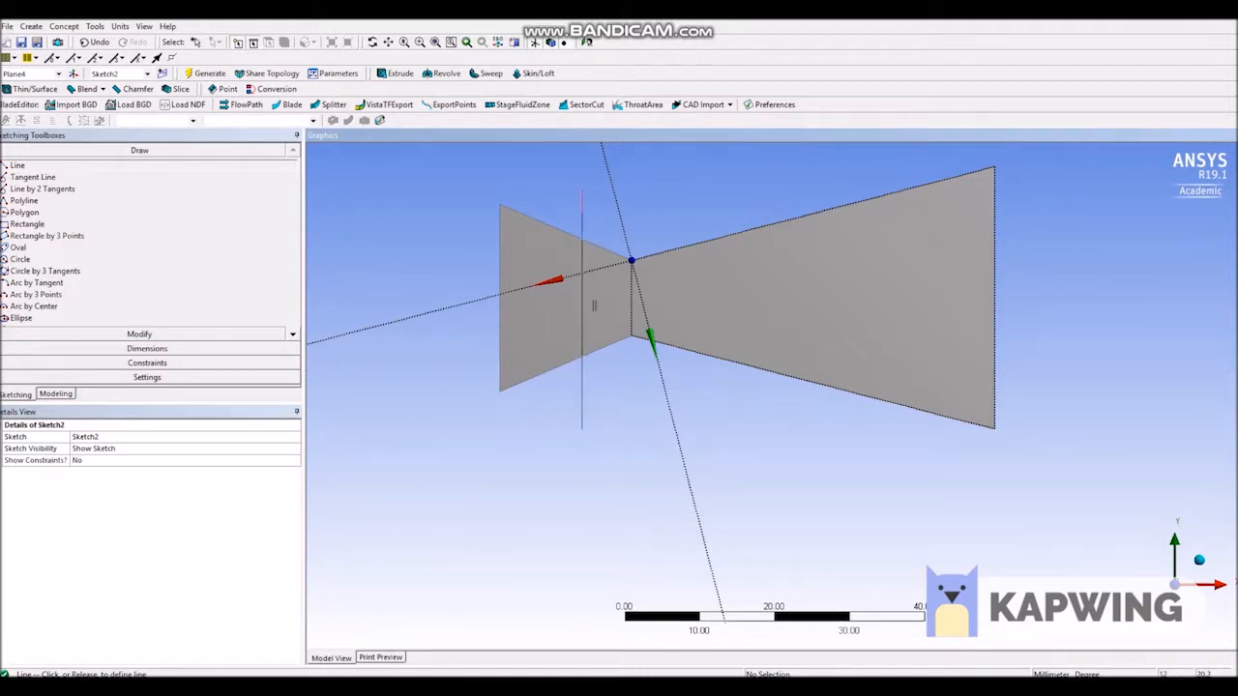
{"action": "left_click", "coordinate": [582, 432]}
{"action": "left_click", "coordinate": [678, 194]}
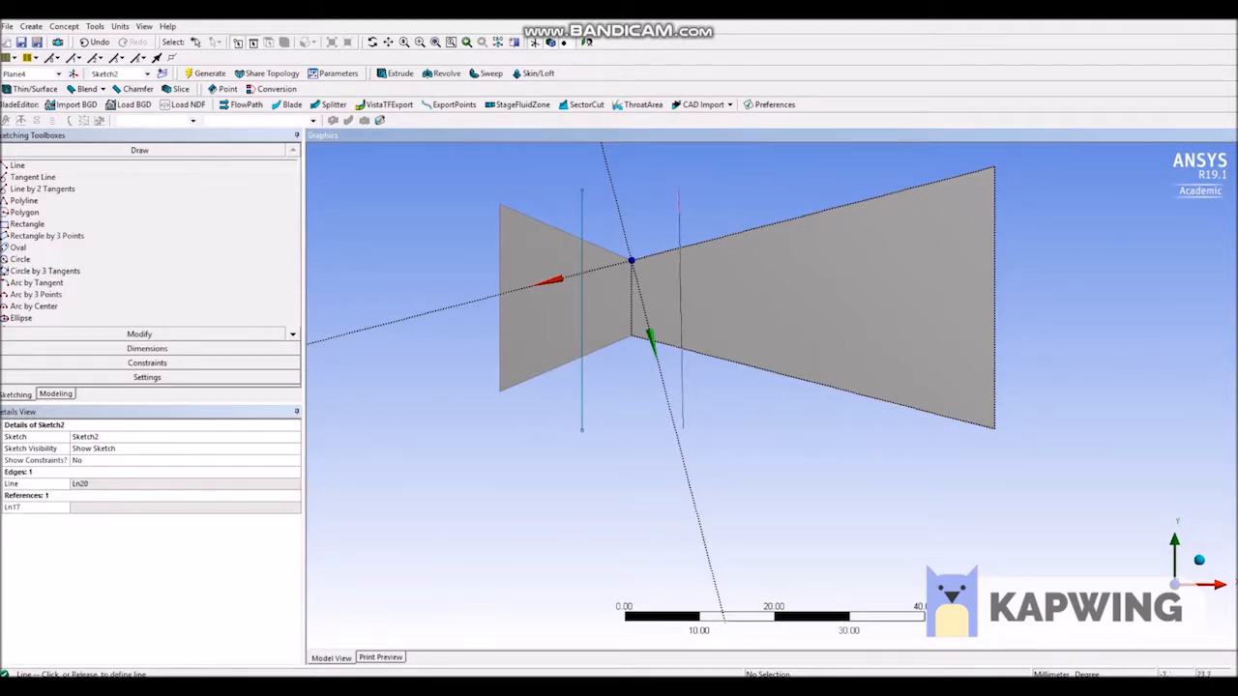
{"action": "left_click", "coordinate": [679, 428]}
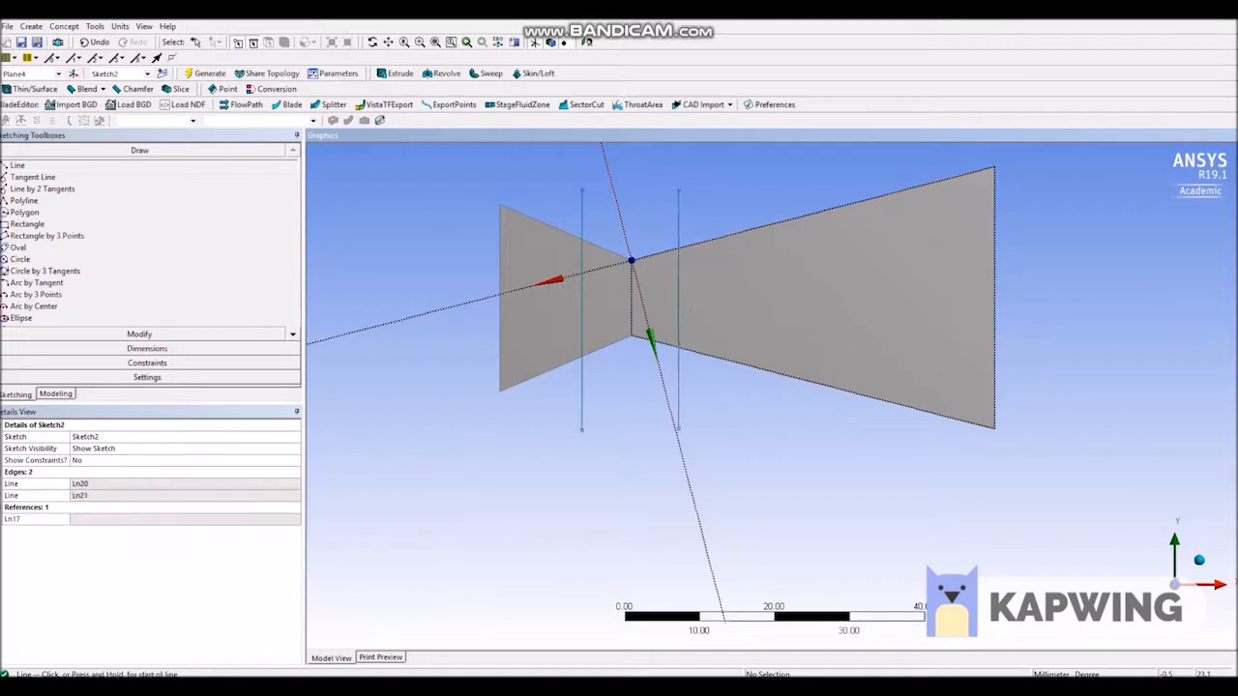
{"action": "key", "text": "Escape"}
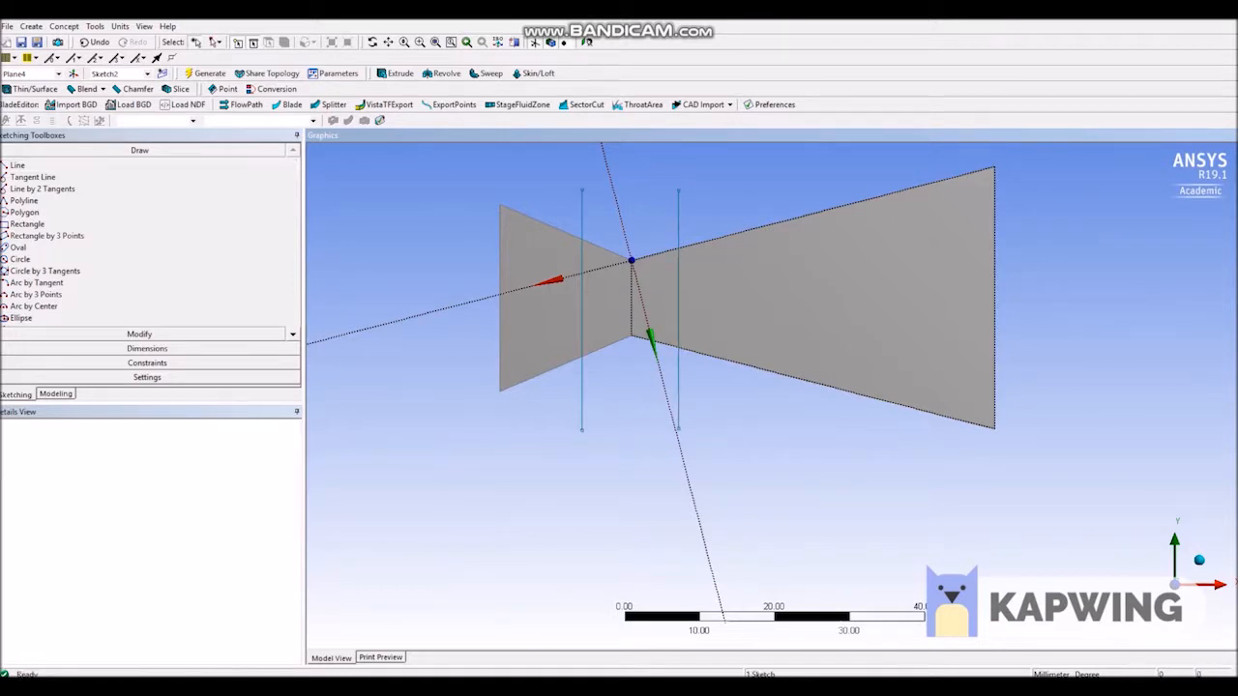
Dimension the distance between the upstream vertical line and the throat edge and set it to 5 mm.
{"action": "left_click", "coordinate": [147, 349]}
{"action": "left_click", "coordinate": [39, 230]}
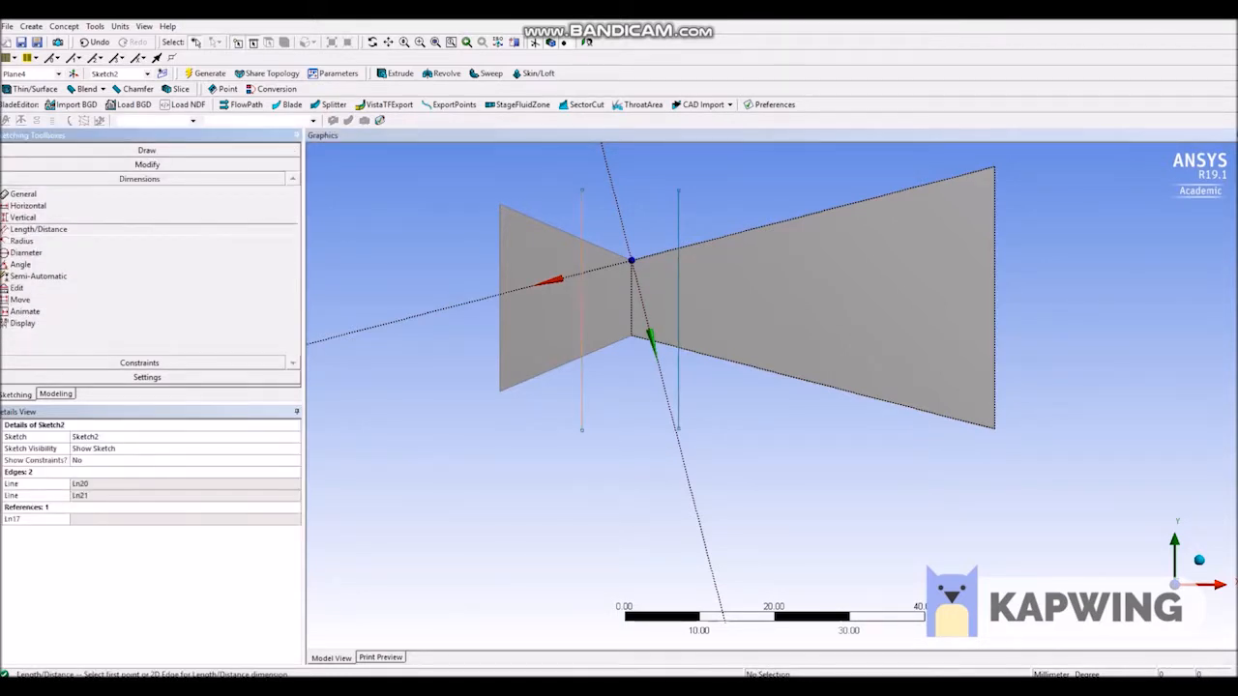
{"action": "left_click", "coordinate": [583, 296]}
{"action": "left_click", "coordinate": [632, 298]}
{"action": "left_click", "coordinate": [612, 235]}
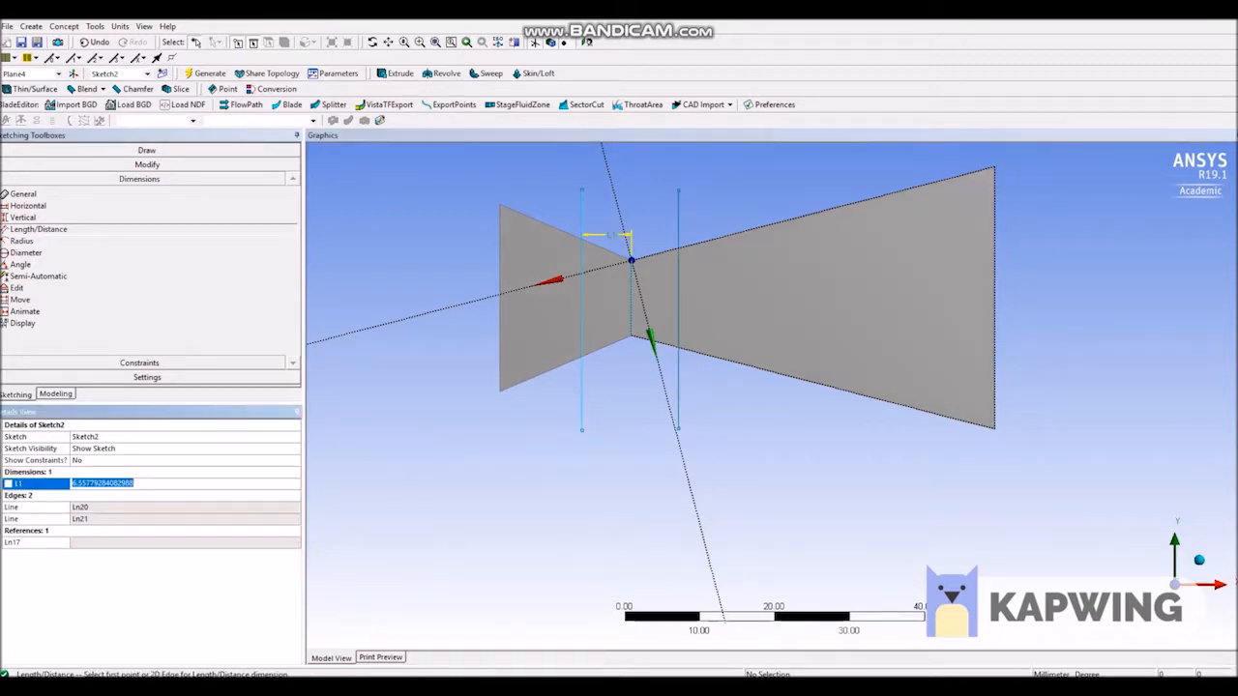
{"action": "type", "text": "5"}
{"action": "key", "text": "Return"}
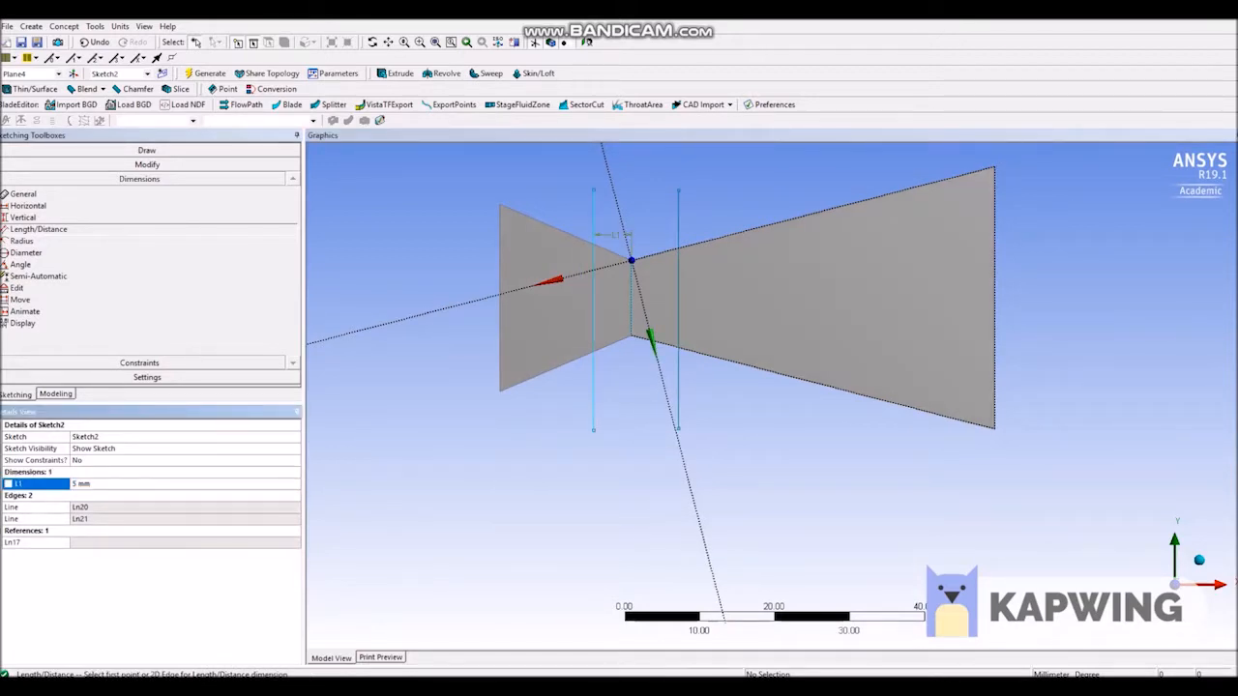
Dimension the distance between the downstream vertical line and the throat edge and set it to 5 mm.
{"action": "left_click", "coordinate": [680, 294]}
{"action": "left_click", "coordinate": [632, 296]}
{"action": "left_click", "coordinate": [658, 238]}
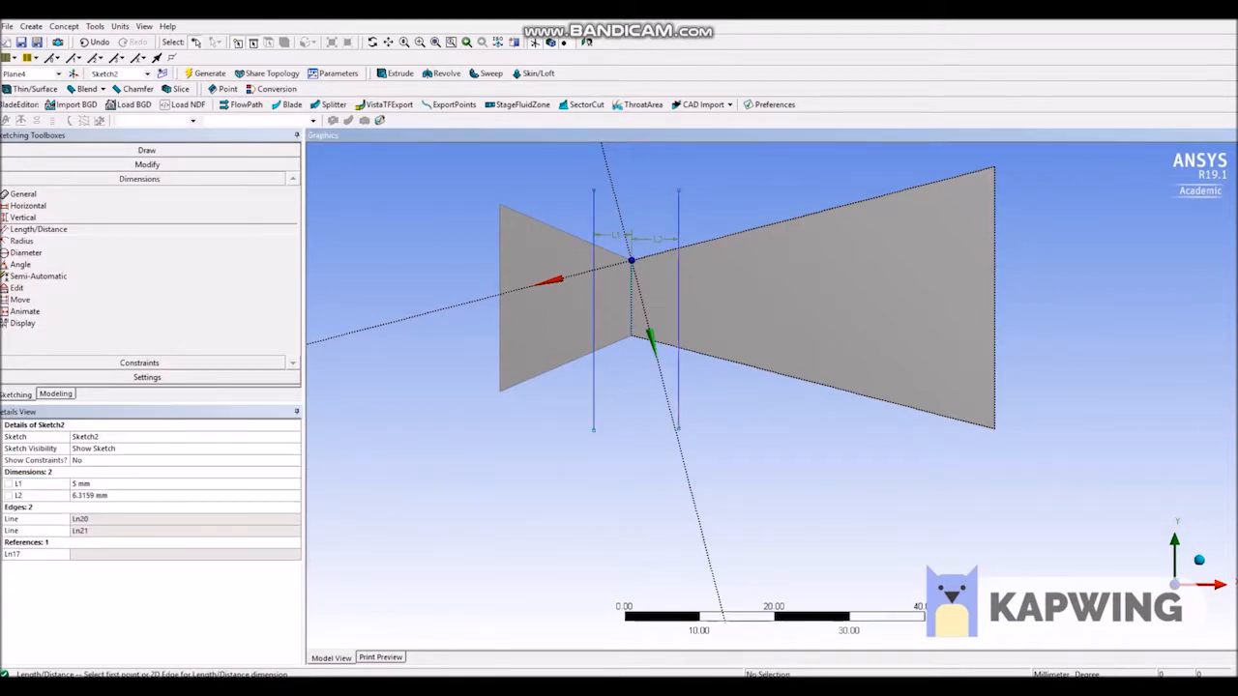
{"action": "type", "text": "5"}
{"action": "key", "text": "Return"}
Split the converging face along the upstream vertical line with Face Split, generate it, and check the resulting faces.
{"action": "left_click", "coordinate": [55, 394]}
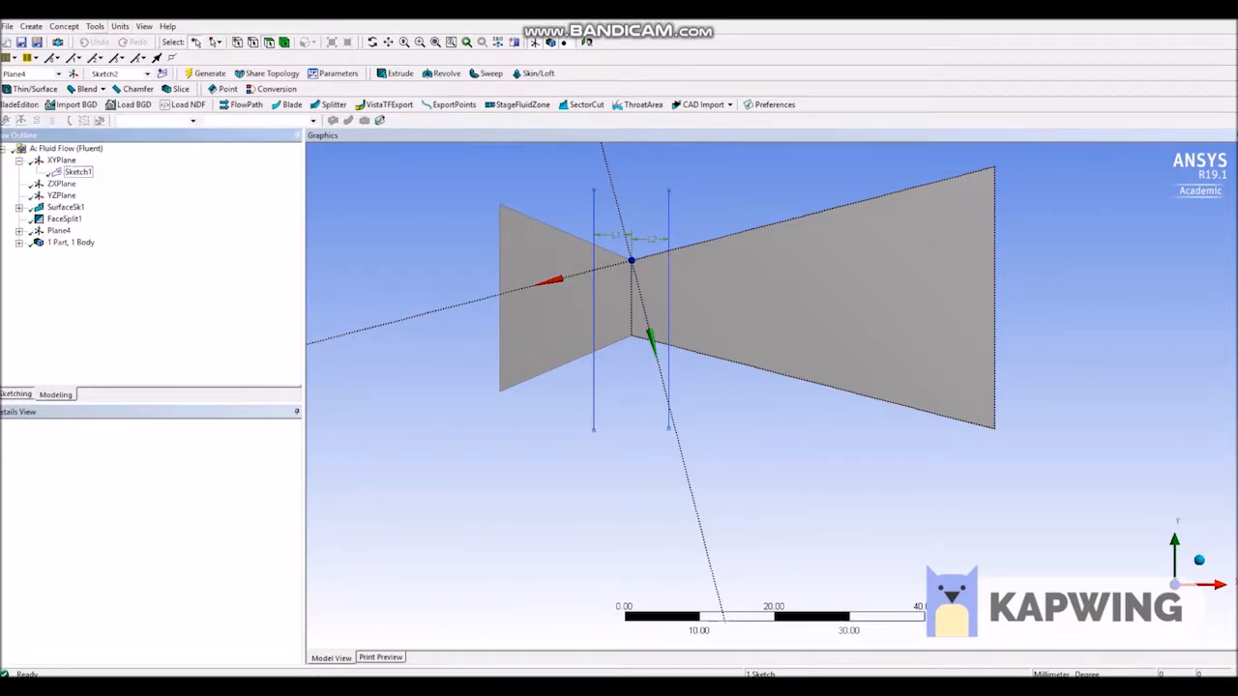
{"action": "left_click", "coordinate": [96, 26]}
{"action": "left_click", "coordinate": [115, 137]}
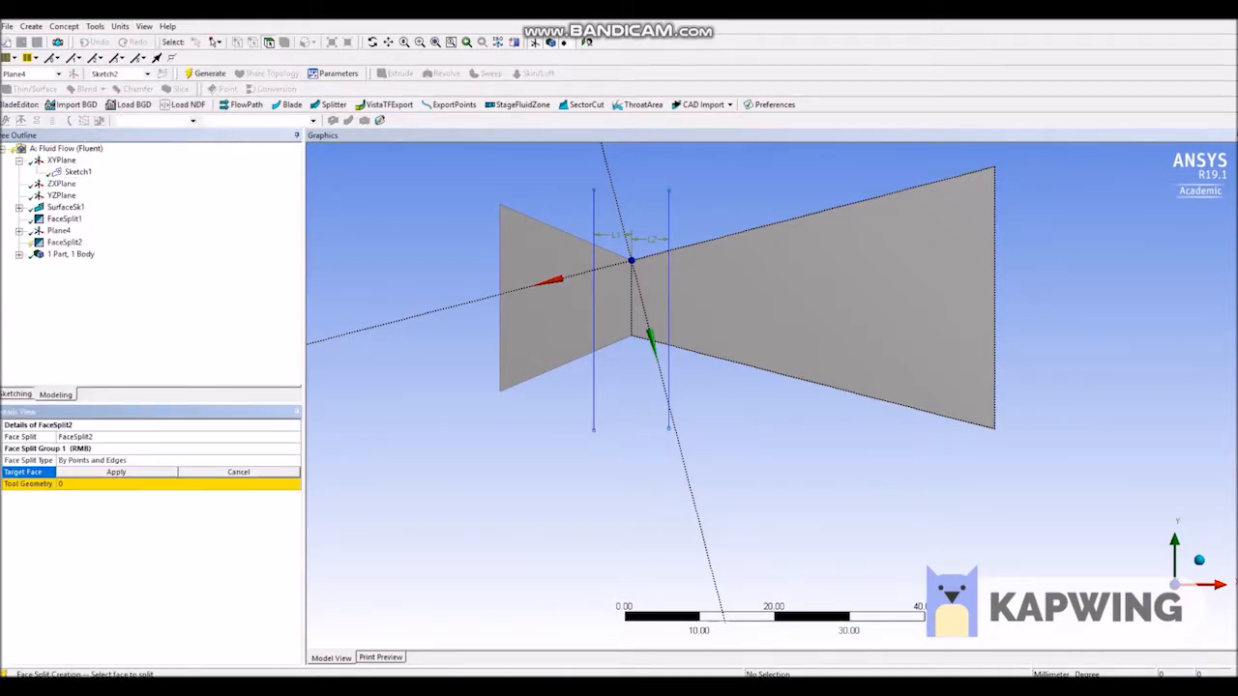
{"action": "left_click", "coordinate": [556, 314]}
{"action": "left_click", "coordinate": [116, 472]}
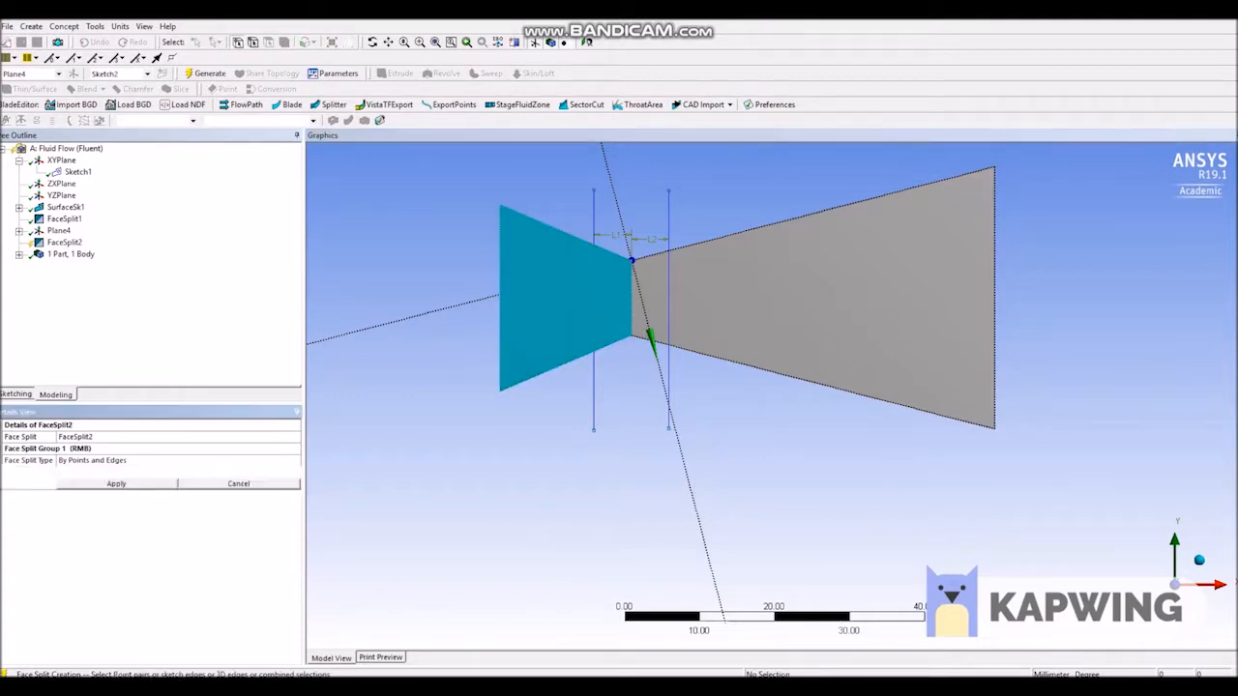
{"action": "left_click", "coordinate": [594, 324]}
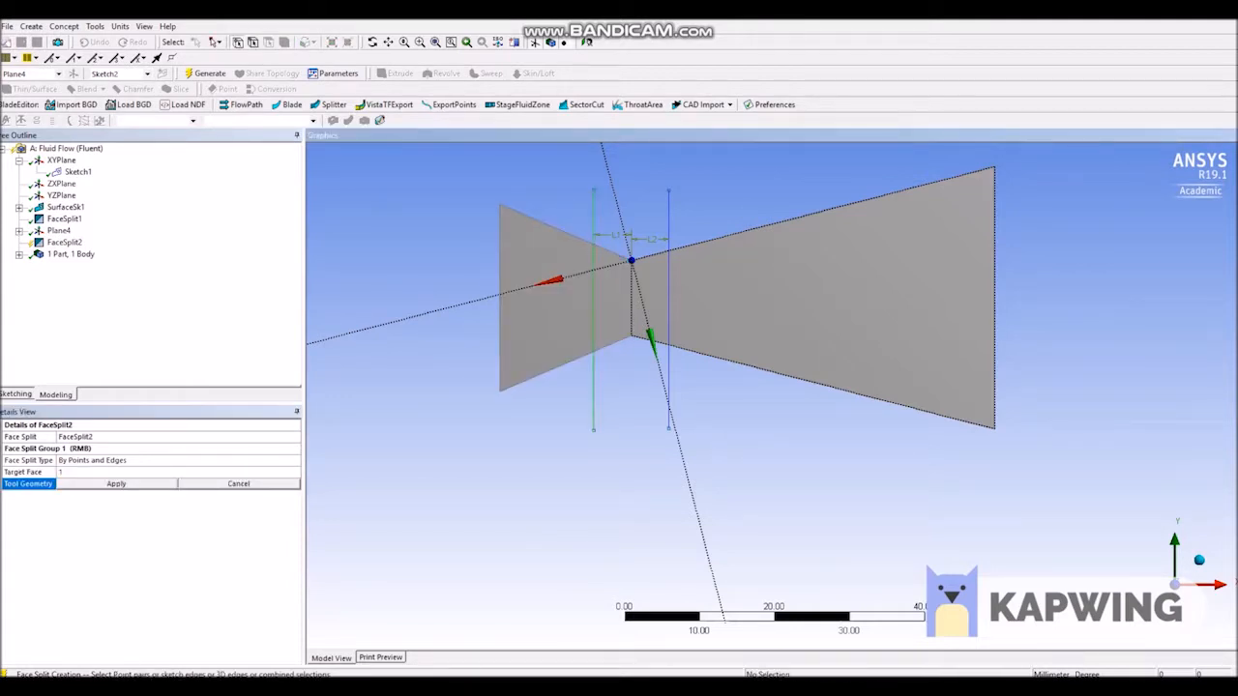
{"action": "left_click", "coordinate": [116, 484]}
{"action": "left_click", "coordinate": [205, 73]}
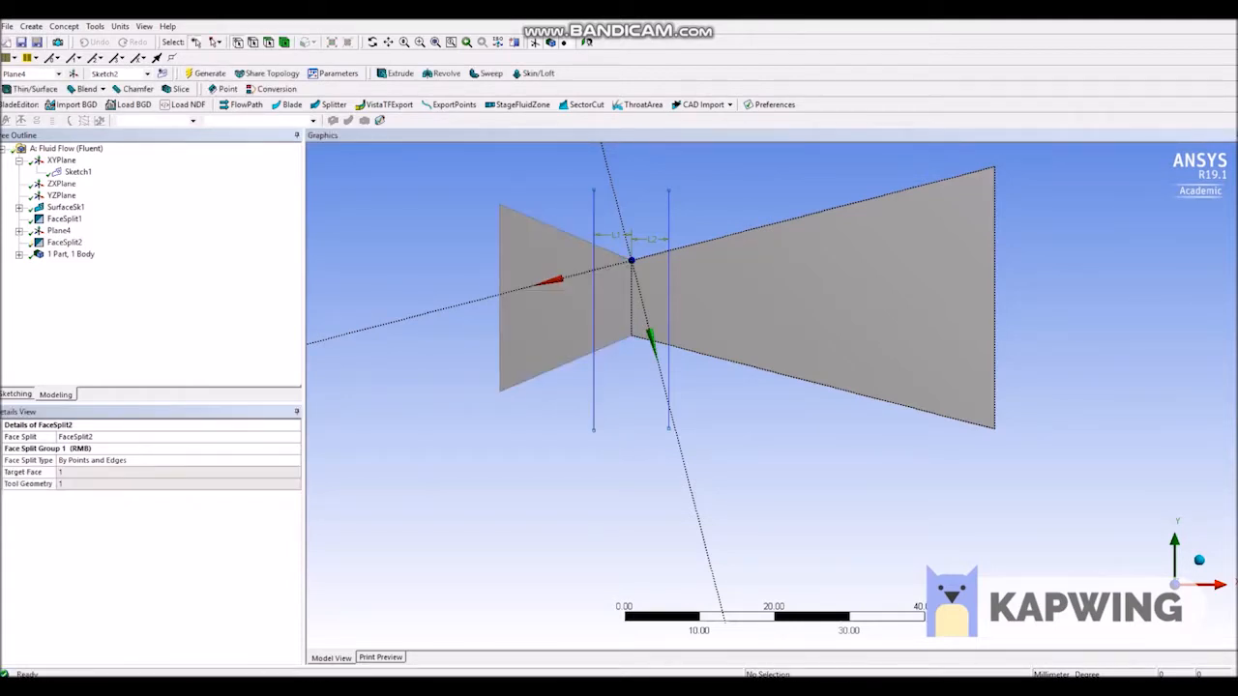
{"action": "left_click", "coordinate": [551, 315]}
{"action": "left_click", "coordinate": [614, 305]}
{"action": "left_click", "coordinate": [716, 305]}
{"action": "left_click", "coordinate": [613, 305]}
{"action": "left_click", "coordinate": [552, 315]}
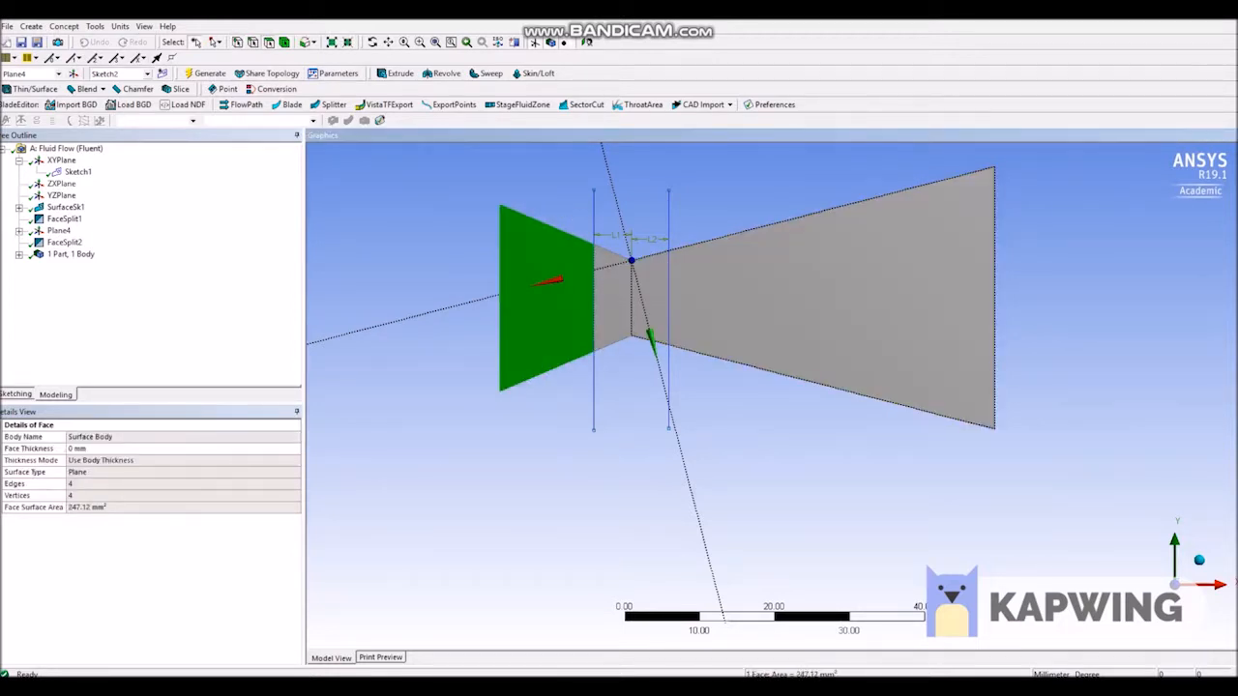
Split the diverging face along the downstream vertical line with Face Split, generate it, and check each nozzle face.
{"action": "left_click", "coordinate": [94, 26]}
{"action": "left_click", "coordinate": [117, 138]}
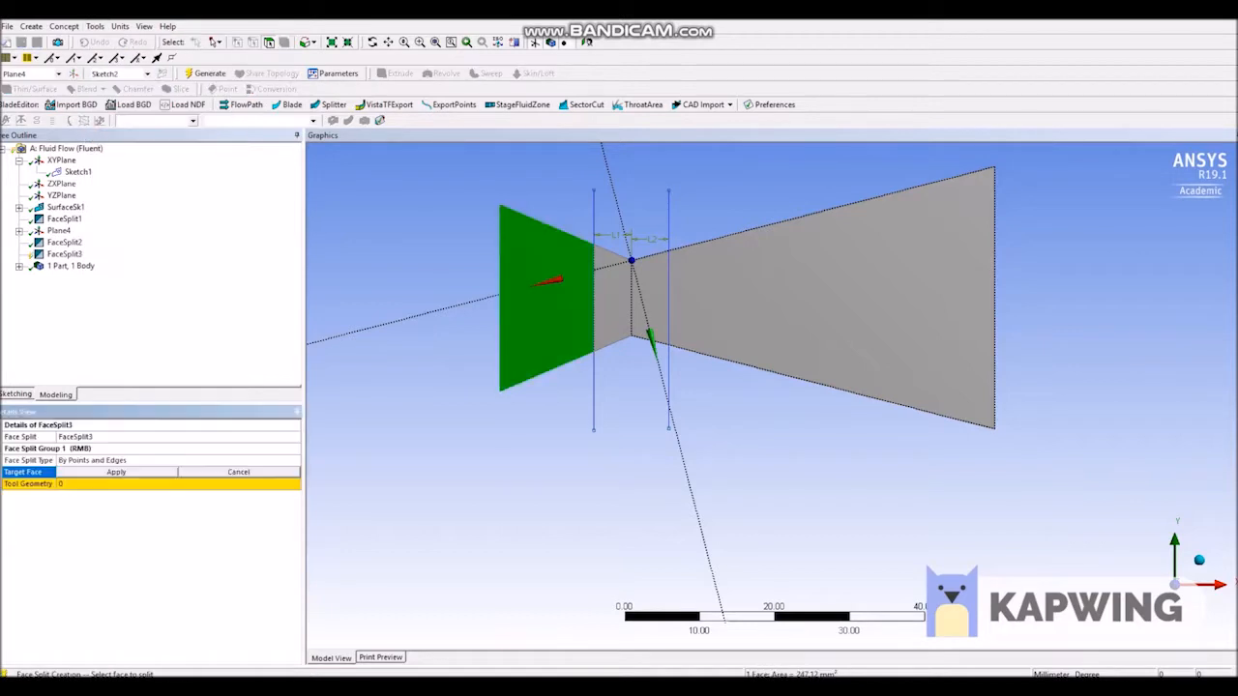
{"action": "left_click", "coordinate": [755, 301]}
{"action": "left_click", "coordinate": [116, 472]}
{"action": "left_click", "coordinate": [111, 484]}
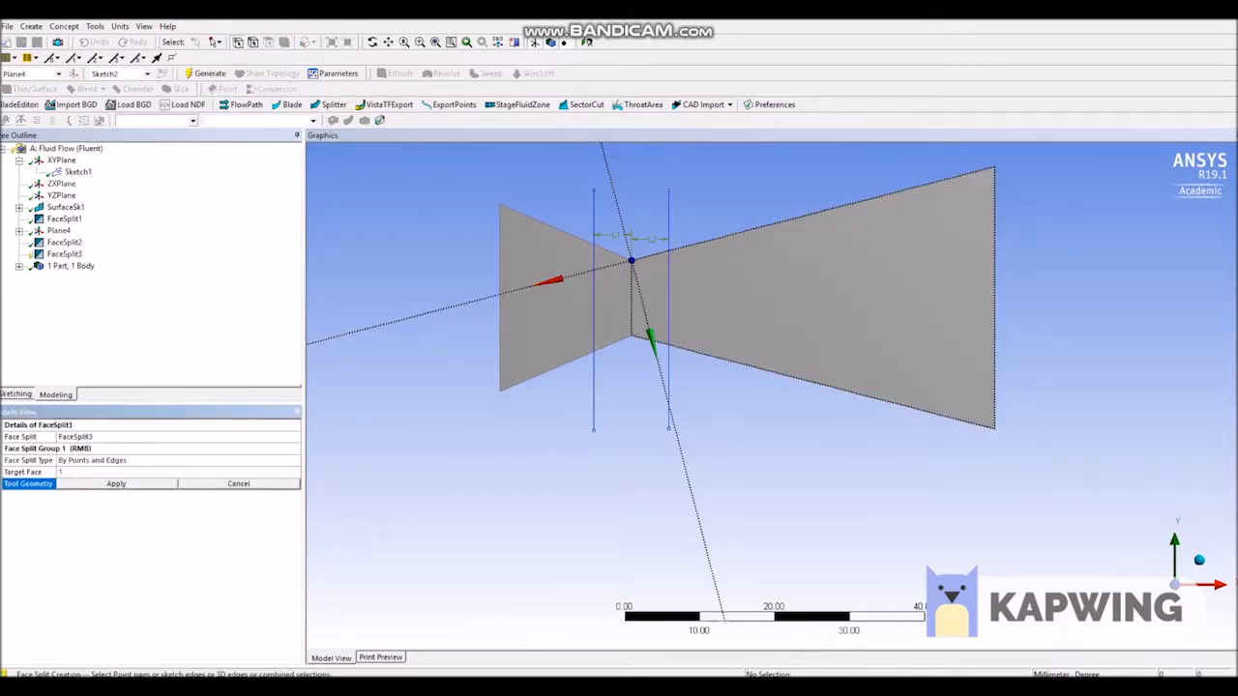
{"action": "left_click", "coordinate": [668, 373]}
{"action": "left_click", "coordinate": [116, 484]}
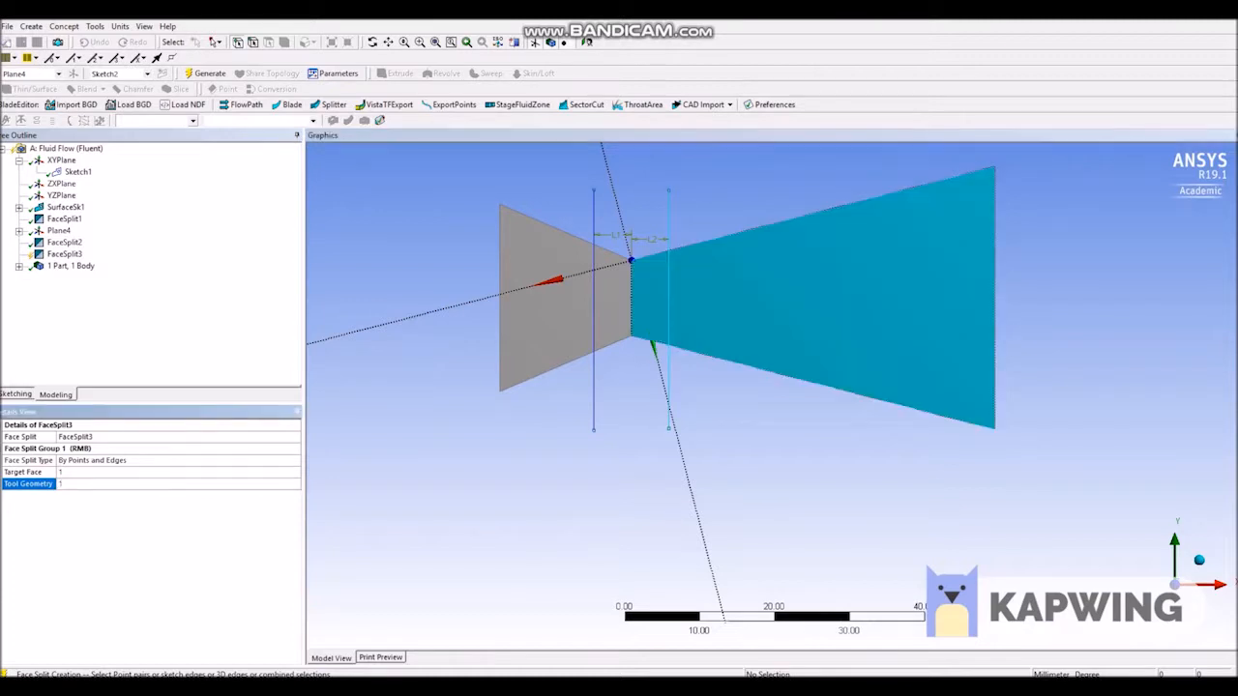
{"action": "key", "text": "F5"}
{"action": "left_click", "coordinate": [269, 42]}
{"action": "left_click", "coordinate": [549, 307]}
{"action": "left_click", "coordinate": [613, 303]}
{"action": "left_click", "coordinate": [654, 300]}
{"action": "left_click", "coordinate": [764, 298]}
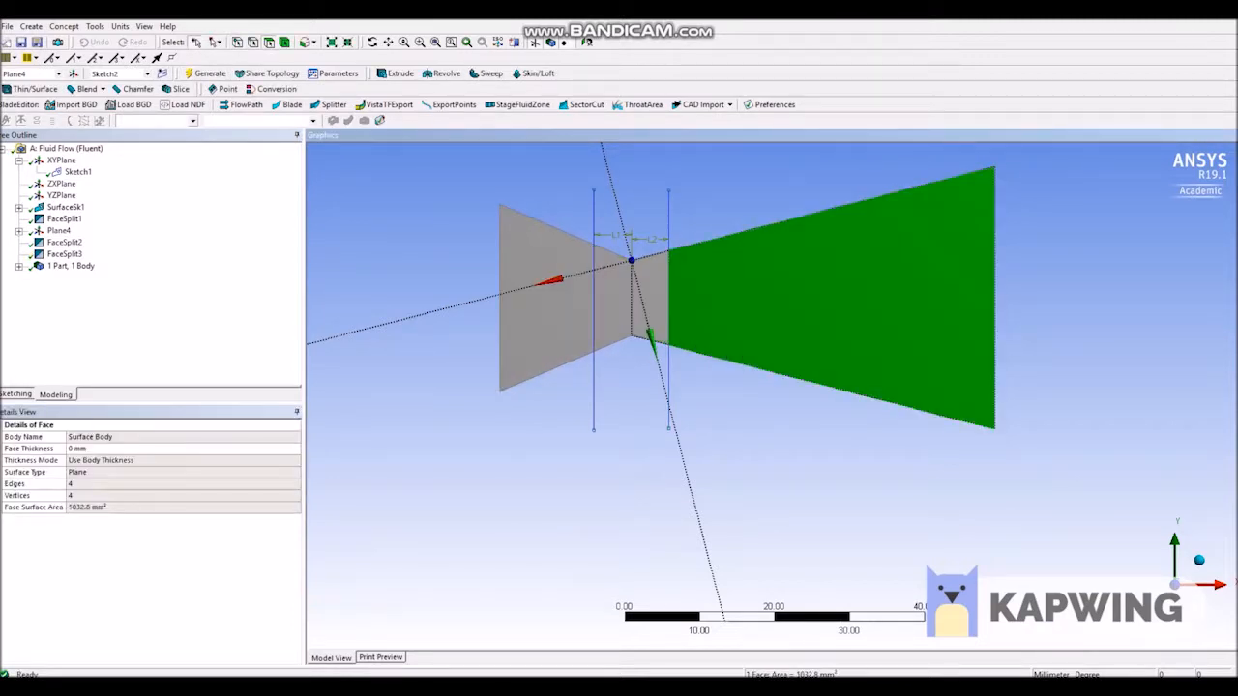
{"action": "key", "text": "Escape"}
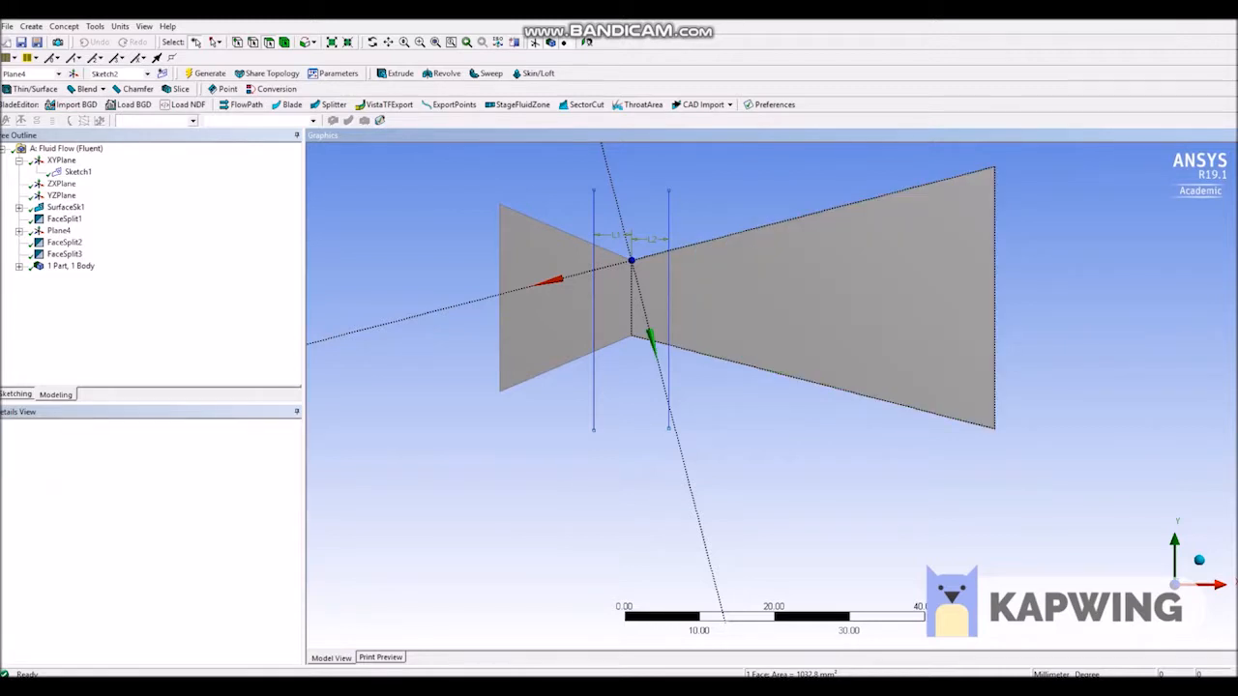
Save the project to the Desktop under the file name geometry.
{"action": "left_click", "coordinate": [8, 26]}
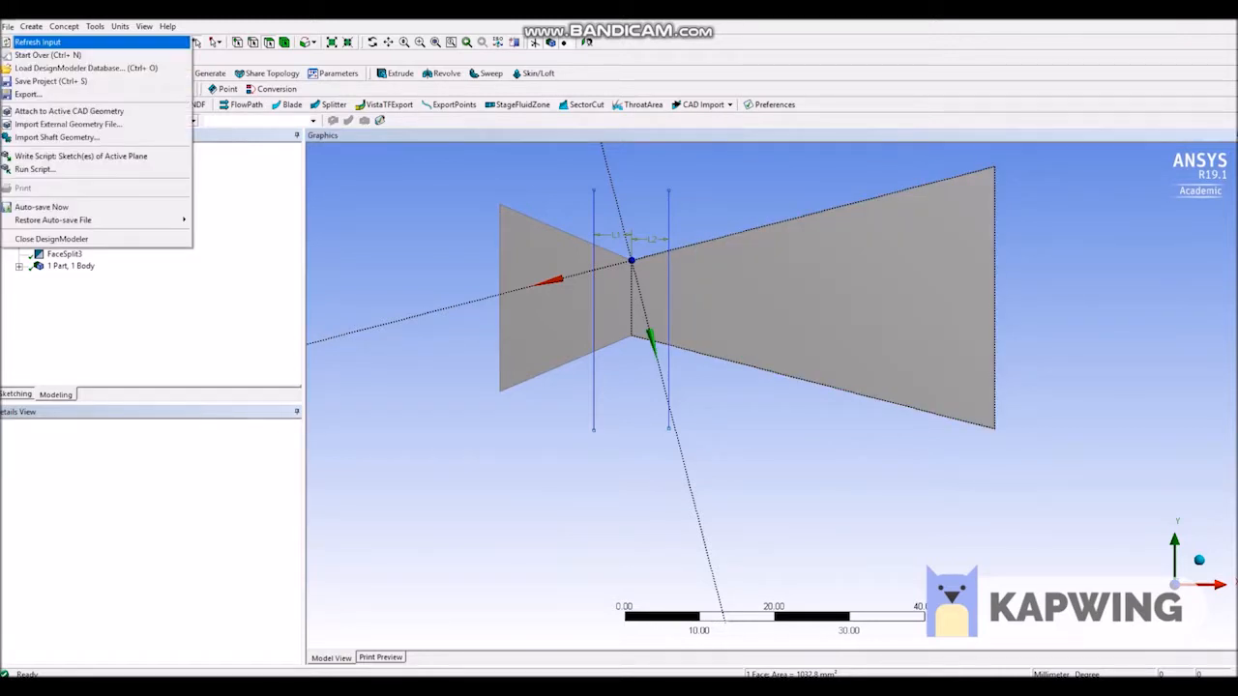
{"action": "left_click", "coordinate": [48, 81]}
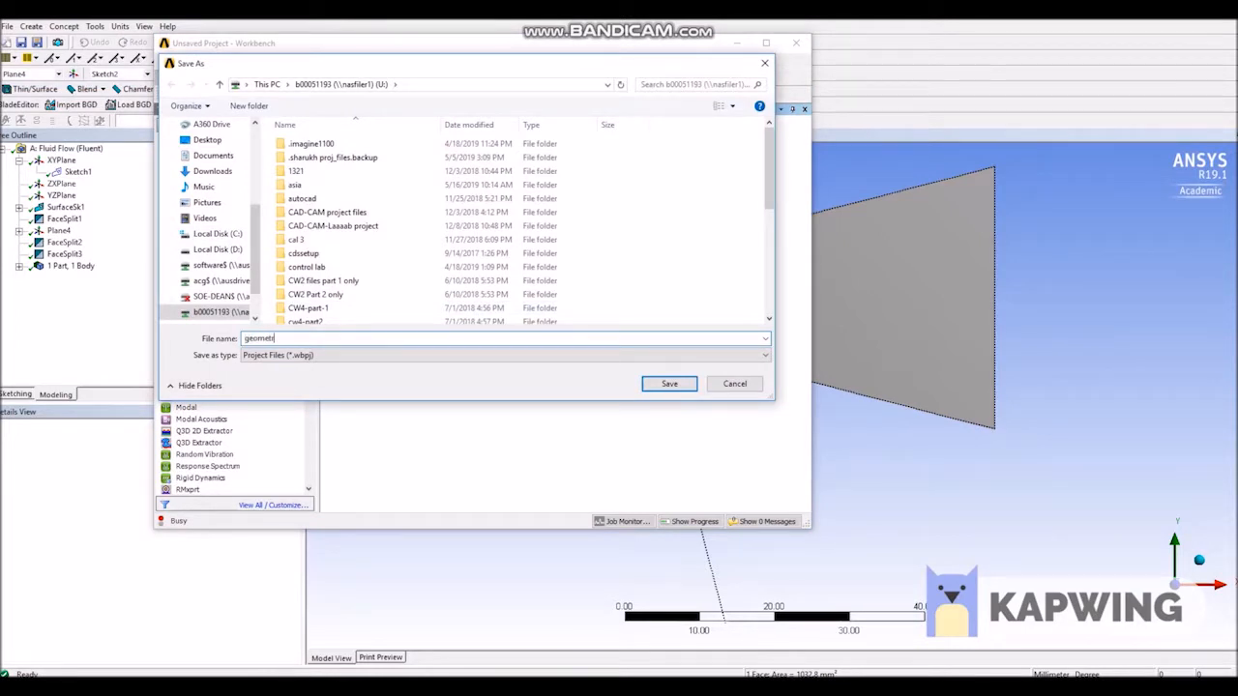
{"action": "left_click", "coordinate": [207, 139]}
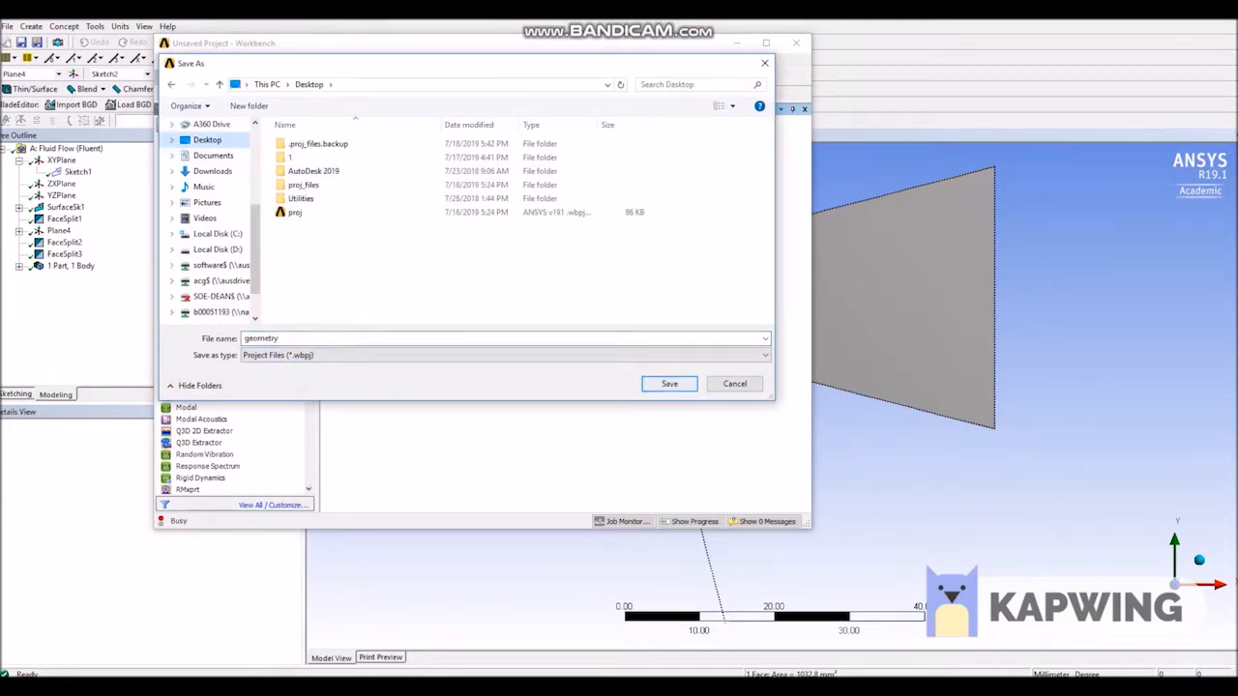
{"action": "left_click", "coordinate": [669, 385]}
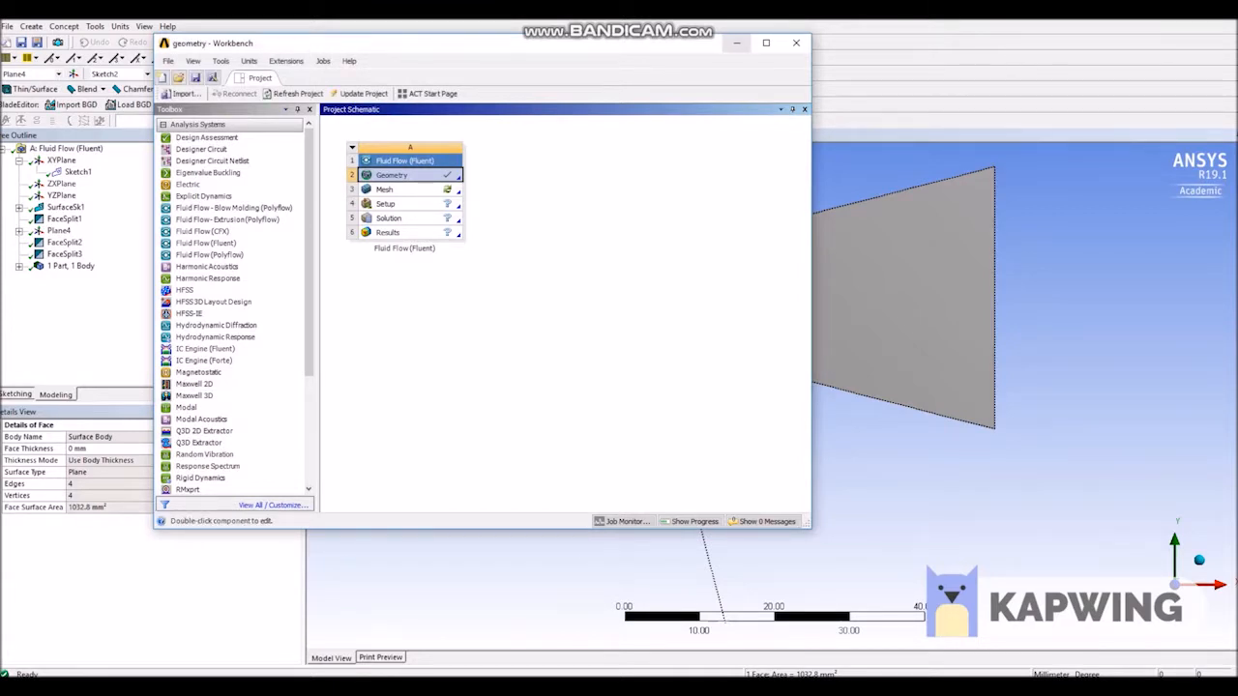
Save the project again from DesignModeler and close DesignModeler.
{"action": "left_click", "coordinate": [736, 43]}
{"action": "left_click", "coordinate": [7, 26]}
{"action": "left_click", "coordinate": [51, 81]}
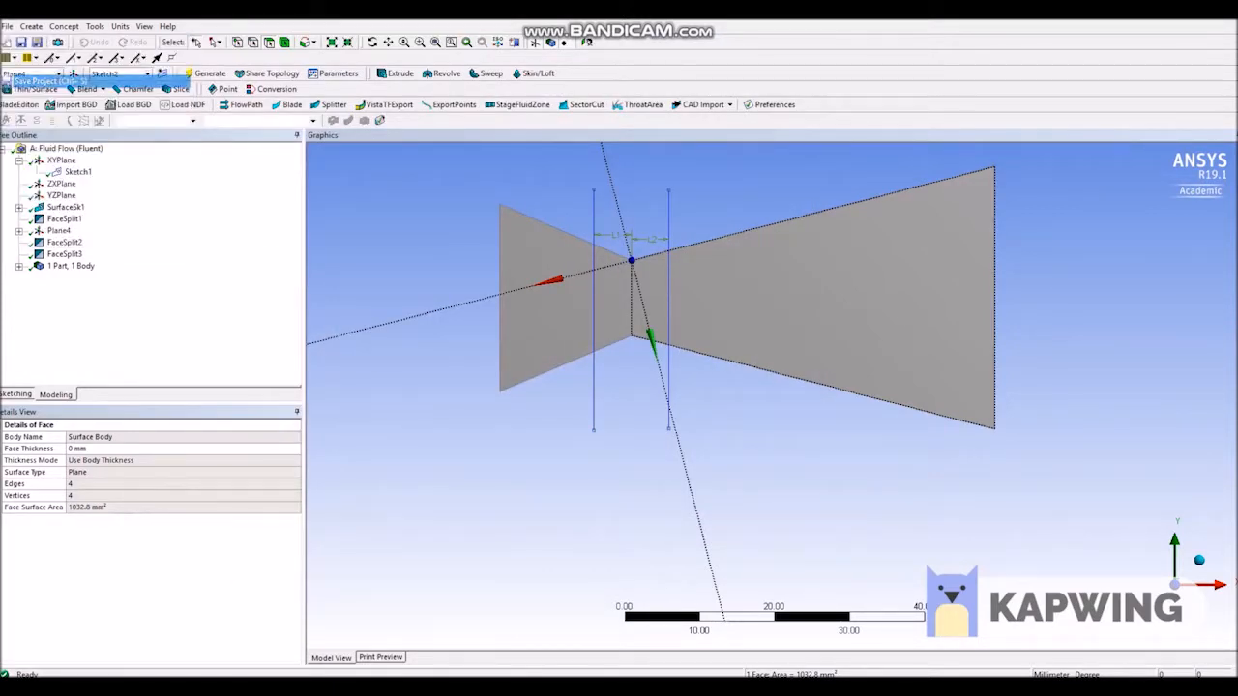
{"action": "left_click", "coordinate": [7, 26]}
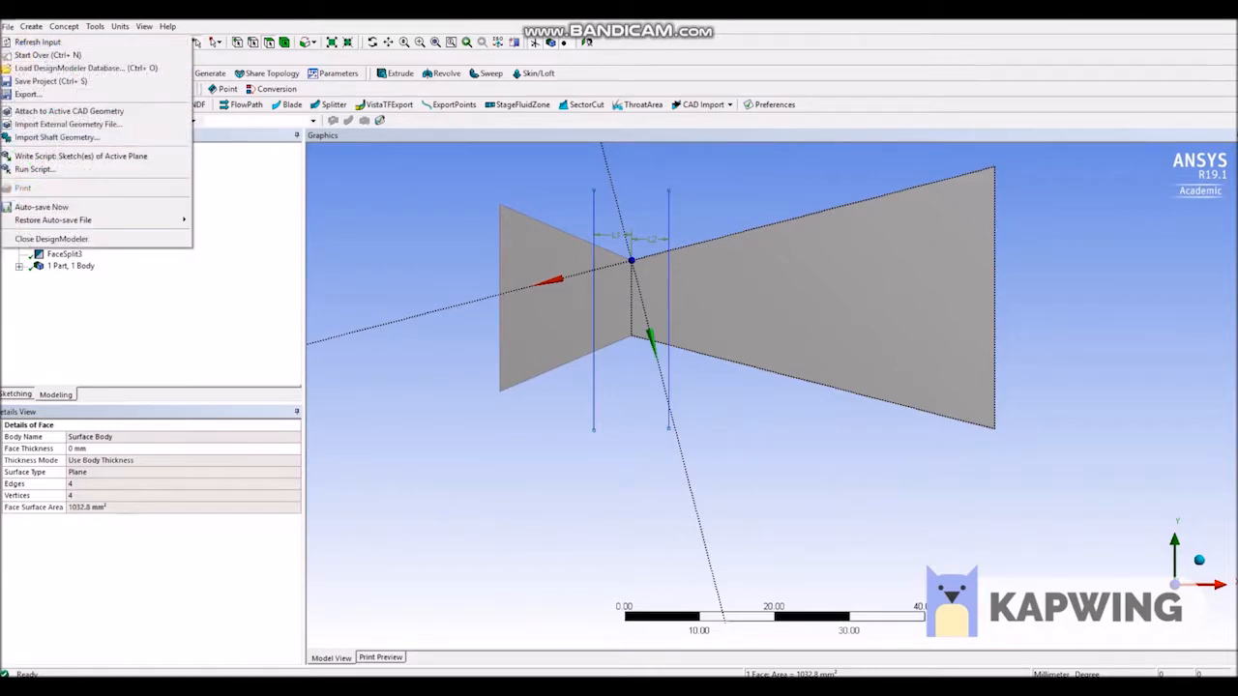
{"action": "left_click", "coordinate": [60, 239]}
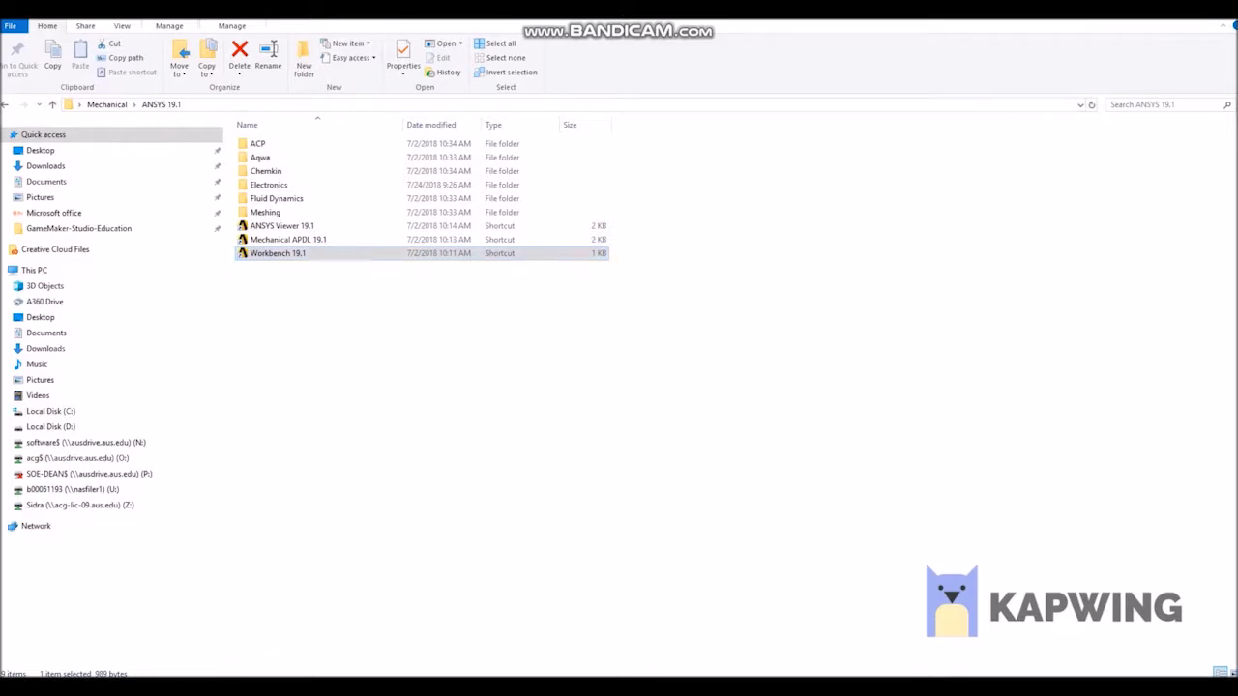
Switch to Workbench, update the Geometry cell of the Fluid Flow (Fluent) system, and open its Mesh cell for editing.
{"action": "mouse_move", "coordinate": [394, 687]}
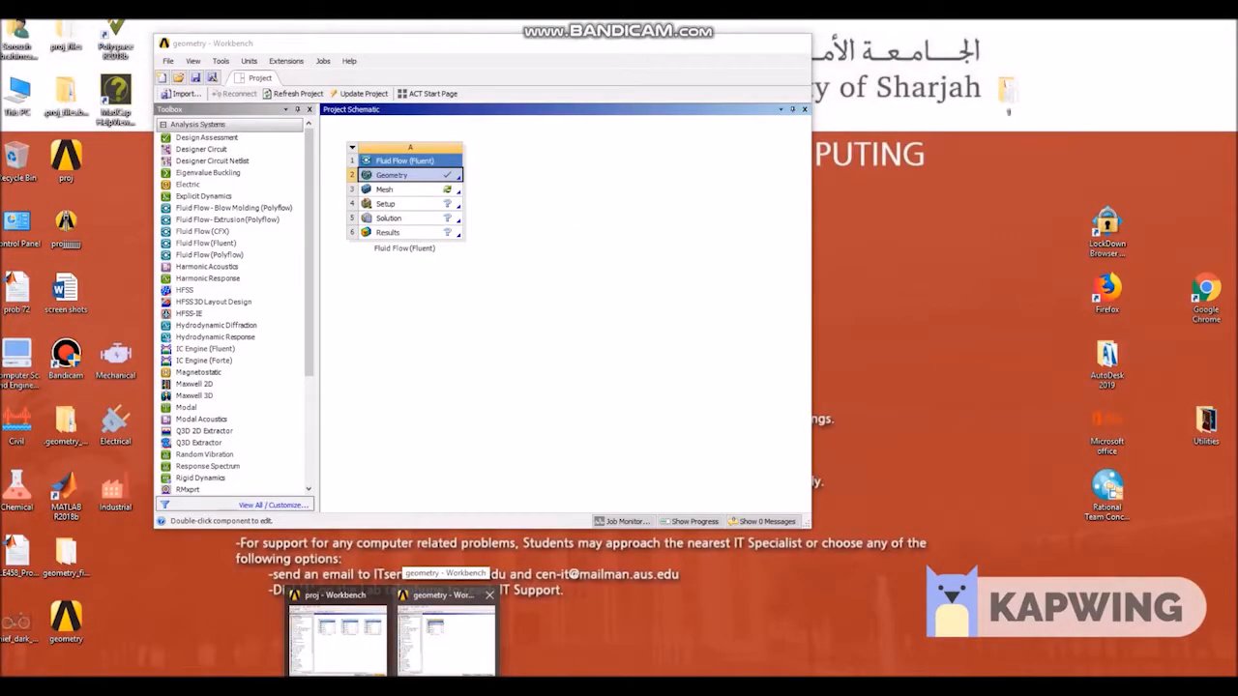
{"action": "left_click", "coordinate": [447, 631]}
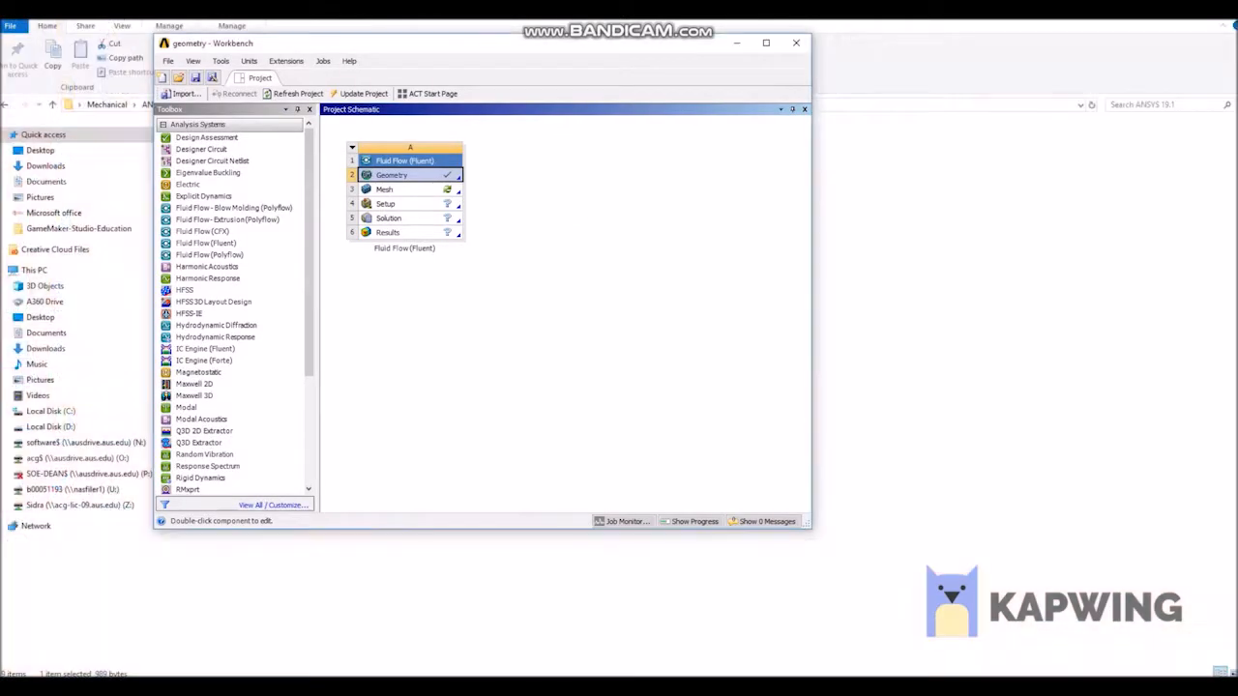
{"action": "right_click", "coordinate": [413, 175]}
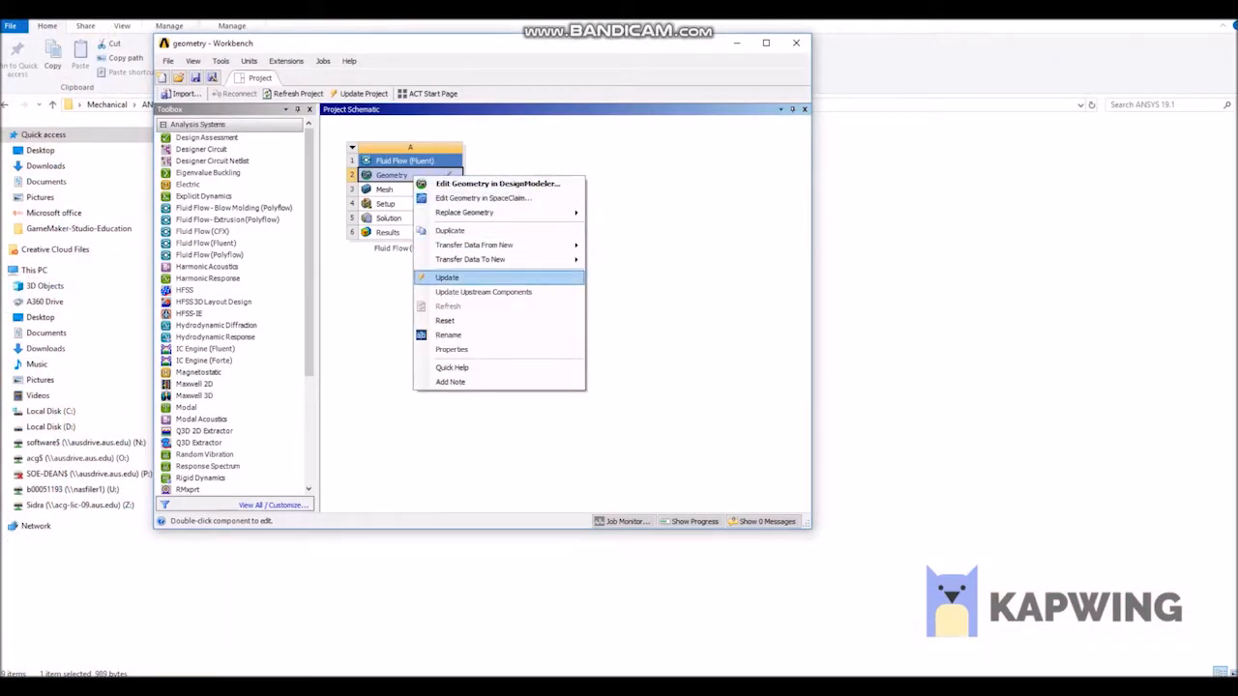
{"action": "left_click", "coordinate": [448, 278]}
{"action": "right_click", "coordinate": [426, 174]}
{"action": "left_click", "coordinate": [465, 290]}
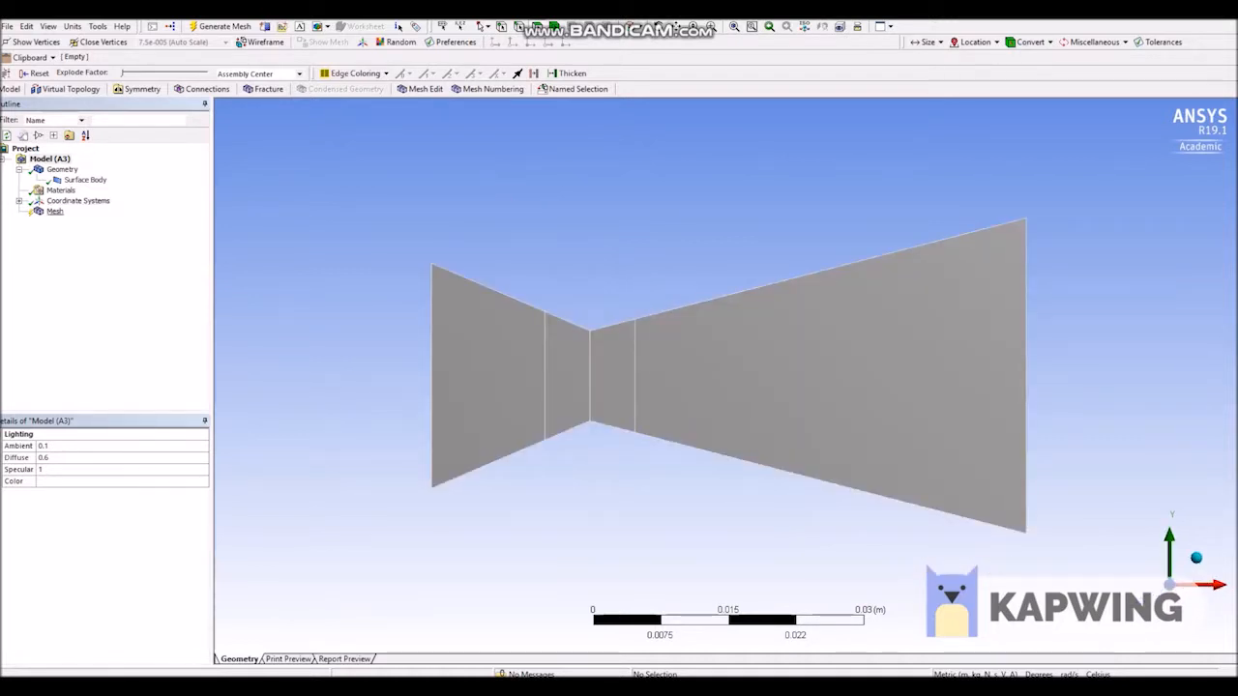
Insert a Sizing control on the mesh and scope it to the five vertical edges from the inlet to the outlet.
{"action": "left_click", "coordinate": [54, 211]}
{"action": "right_click", "coordinate": [51, 212]}
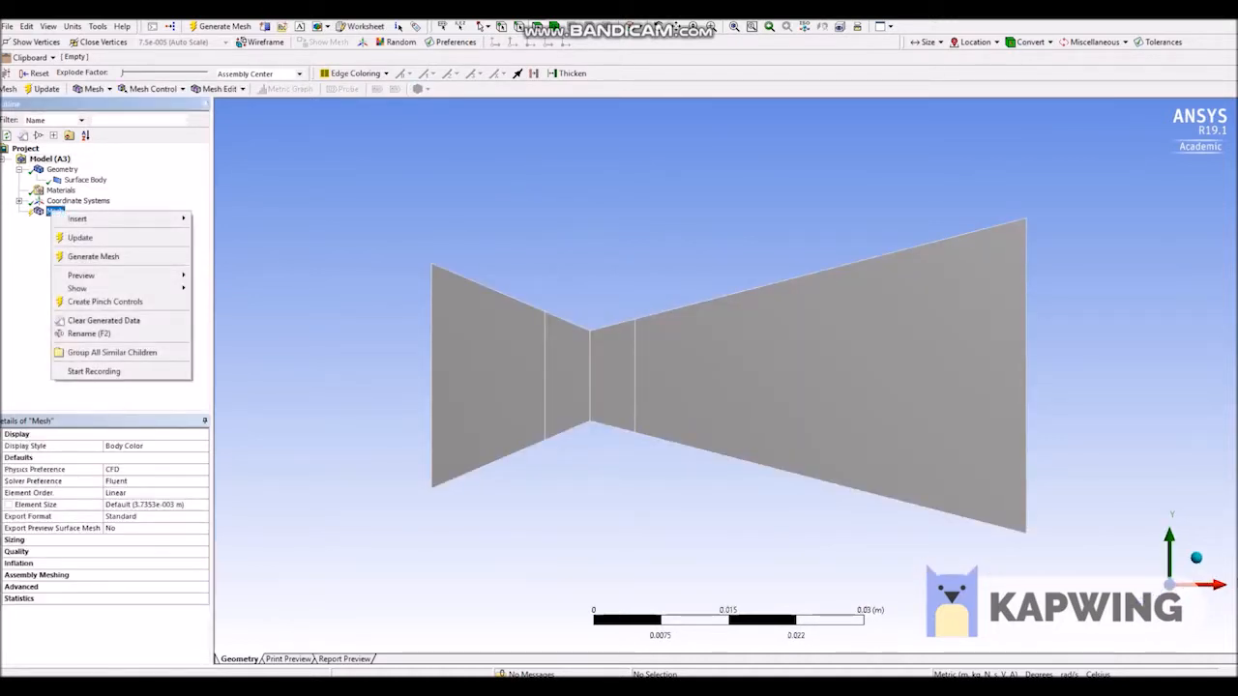
{"action": "mouse_move", "coordinate": [126, 219]}
{"action": "left_click", "coordinate": [232, 239]}
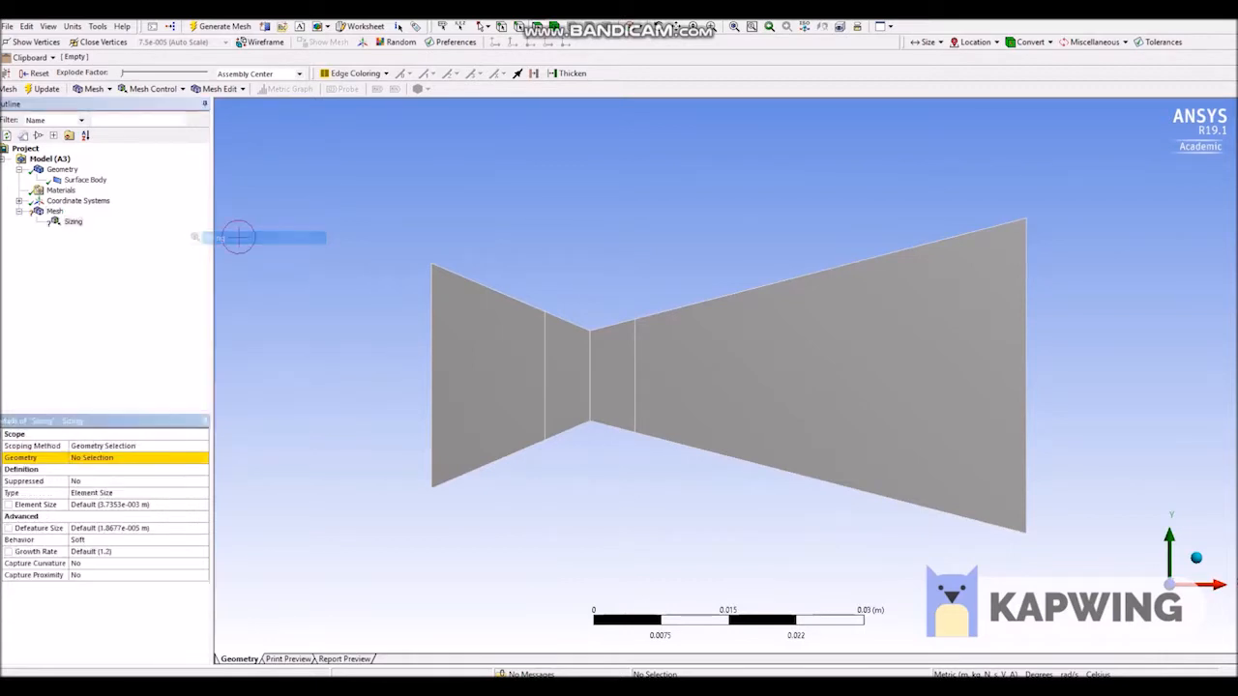
{"action": "left_click", "coordinate": [104, 458]}
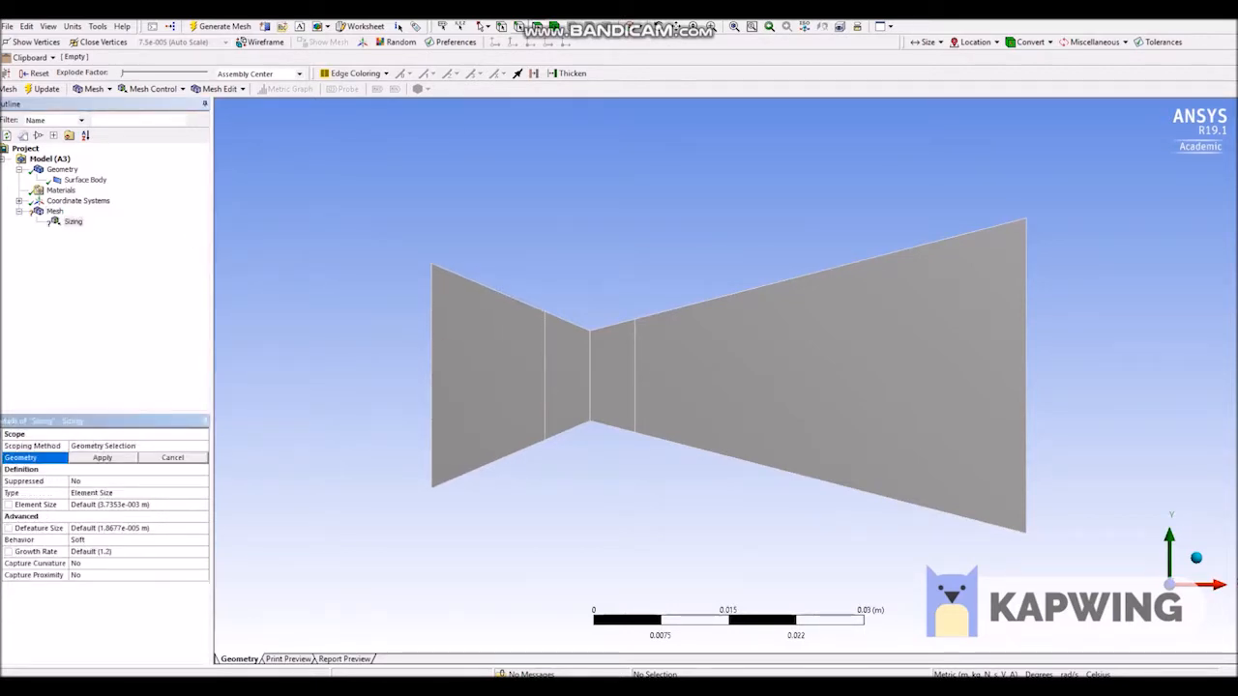
{"action": "left_click", "coordinate": [432, 319]}
{"action": "left_click", "coordinate": [545, 341], "text": "ctrl"}
{"action": "left_click", "coordinate": [593, 363], "text": "ctrl"}
{"action": "left_click", "coordinate": [641, 377], "text": "ctrl"}
{"action": "left_click", "coordinate": [1036, 363], "text": "ctrl"}
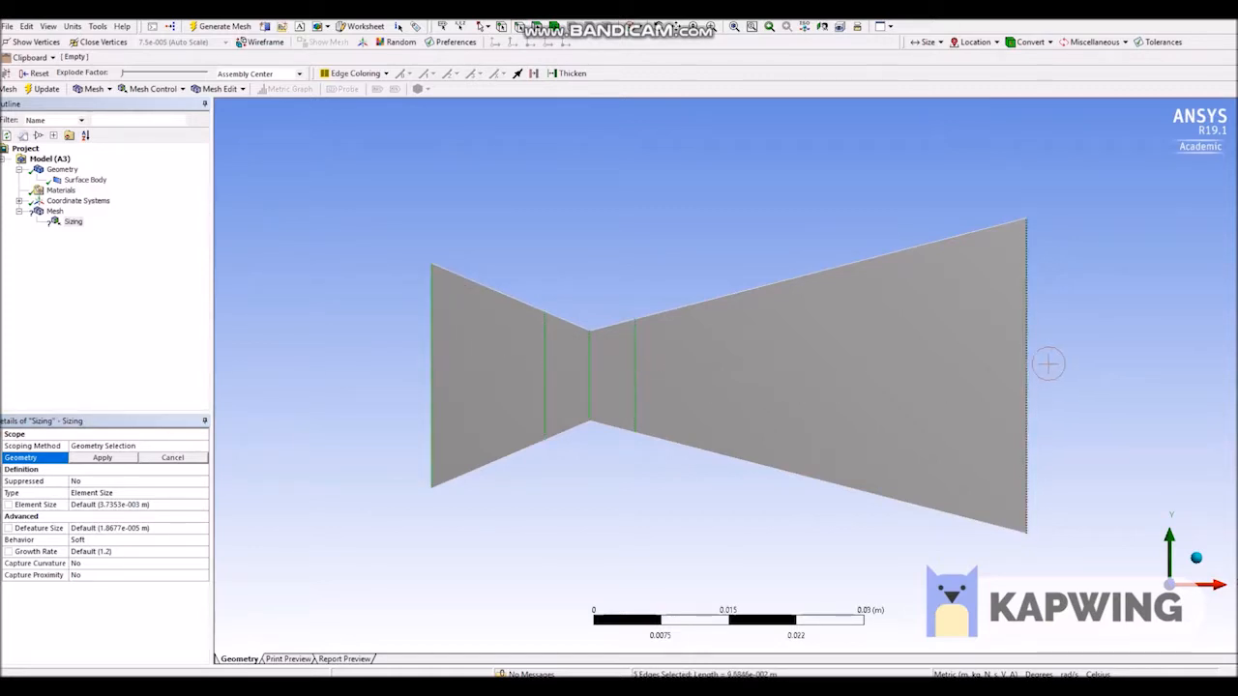
{"action": "left_click", "coordinate": [102, 457]}
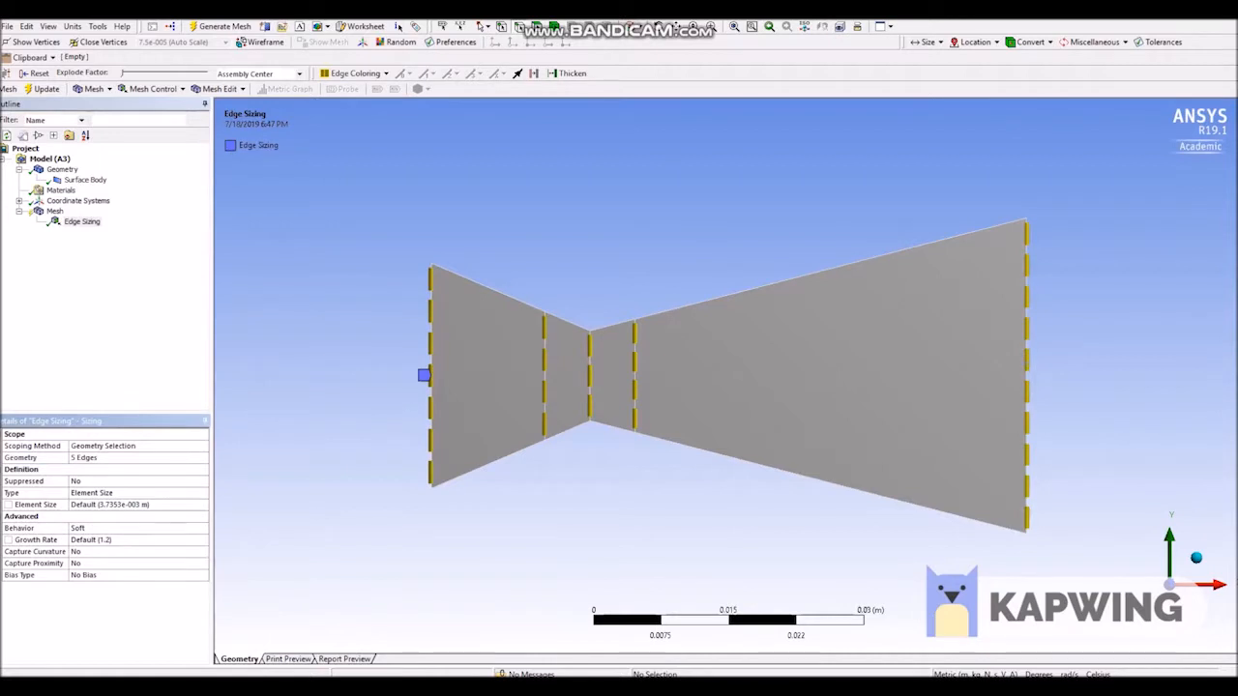
Set the vertical edges' sizing type to Number of Divisions with 10 divisions.
{"action": "left_click", "coordinate": [107, 494]}
{"action": "left_click", "coordinate": [203, 493]}
{"action": "left_click", "coordinate": [114, 510]}
{"action": "left_click", "coordinate": [115, 505]}
{"action": "key", "text": "Return"}
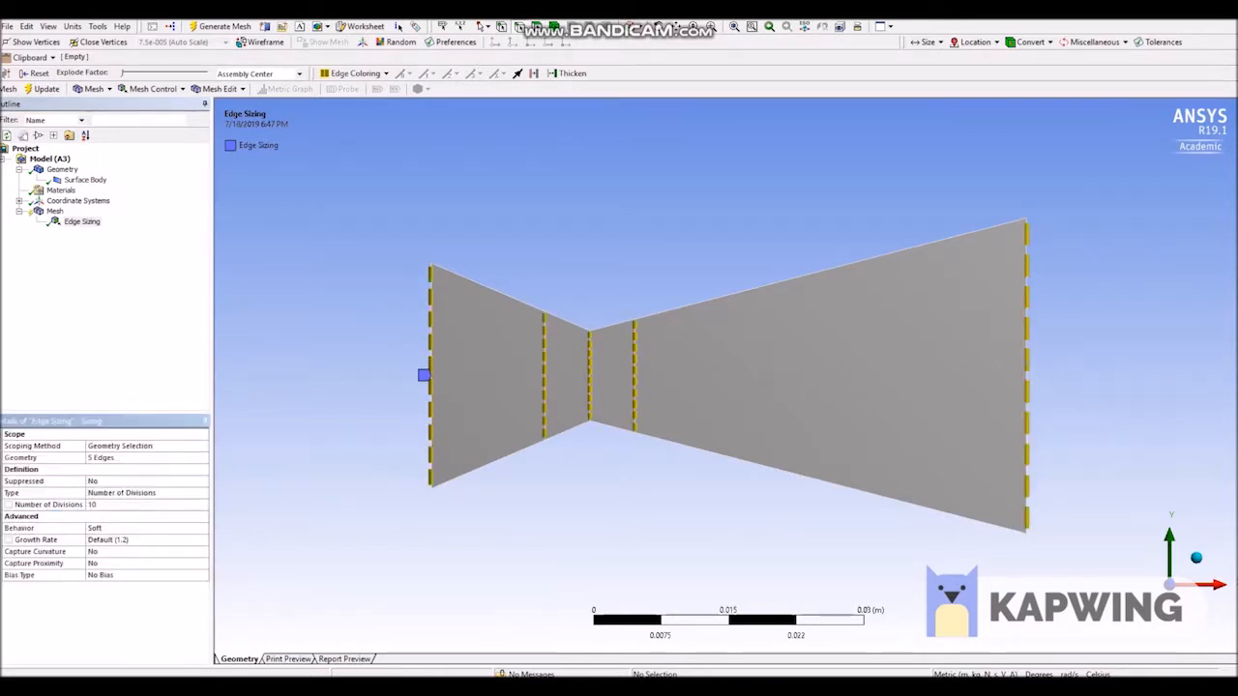
Insert a second Sizing control scoped to the eight upper and lower wall edges of the nozzle.
{"action": "right_click", "coordinate": [55, 211]}
{"action": "mouse_move", "coordinate": [116, 215]}
{"action": "left_click", "coordinate": [248, 235]}
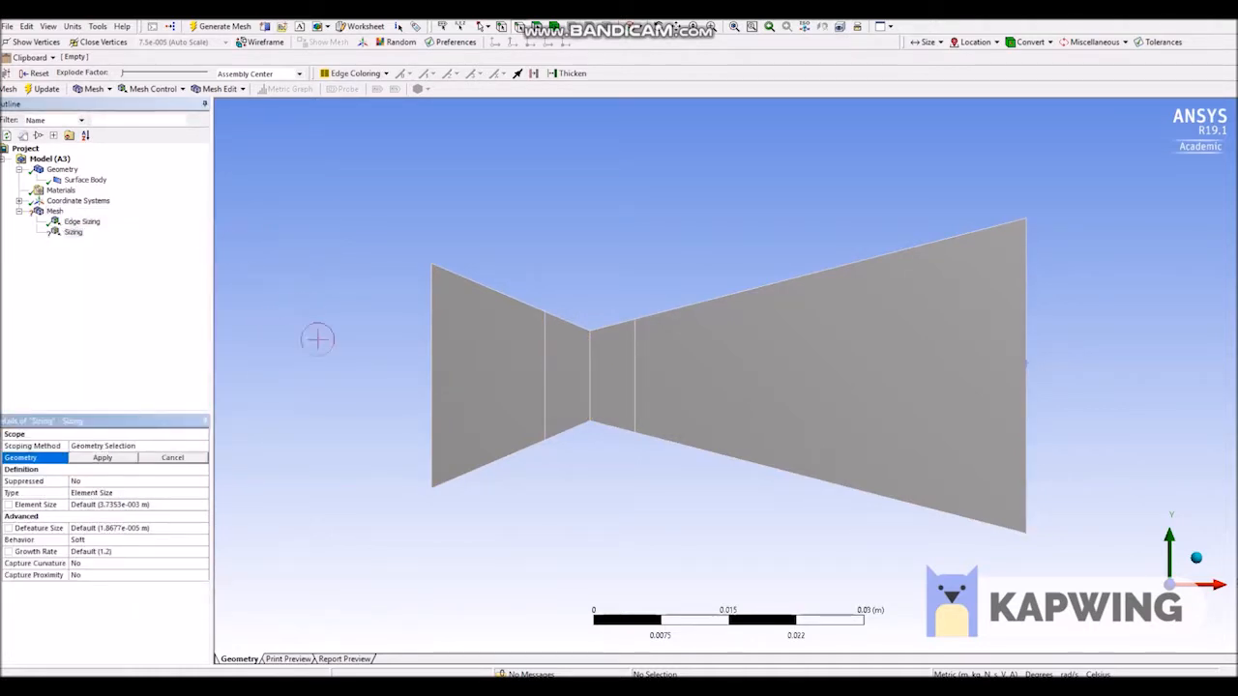
{"action": "left_click", "coordinate": [509, 286]}
{"action": "left_click", "coordinate": [501, 459], "text": "ctrl"}
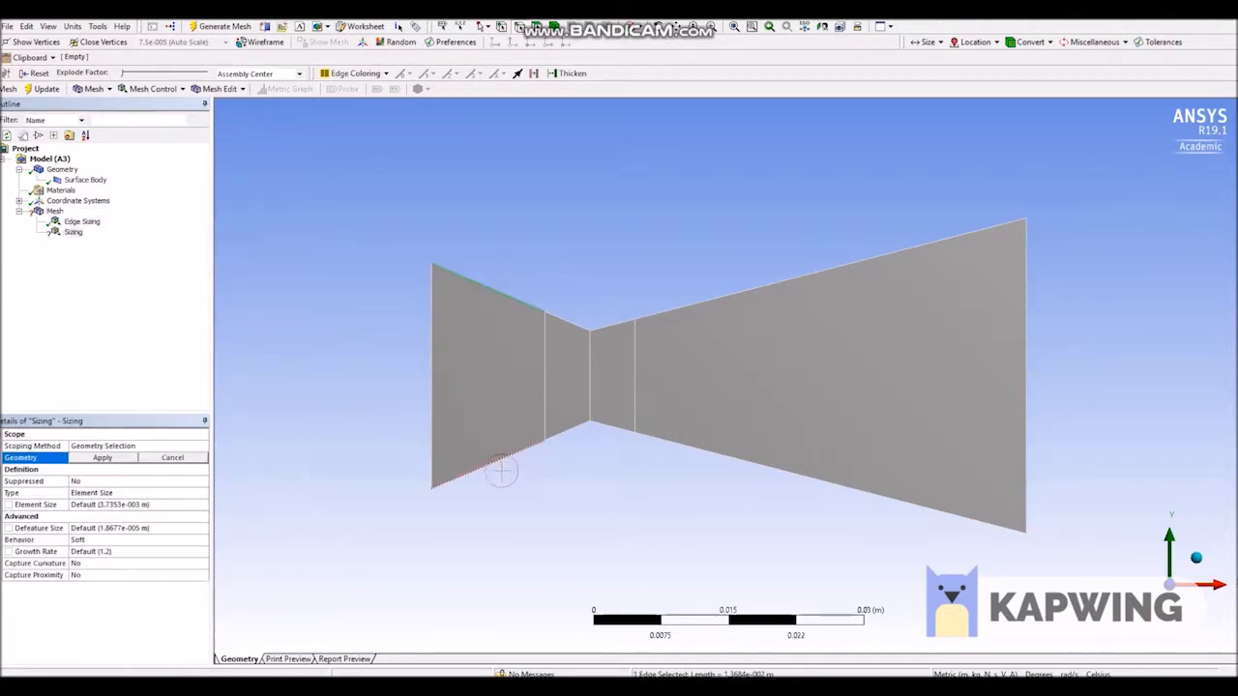
{"action": "left_click", "coordinate": [566, 320], "text": "ctrl"}
{"action": "left_click", "coordinate": [581, 428], "text": "ctrl"}
{"action": "left_click", "coordinate": [621, 322], "text": "ctrl"}
{"action": "left_click", "coordinate": [624, 427], "text": "ctrl"}
{"action": "left_click", "coordinate": [685, 308], "text": "ctrl"}
{"action": "left_click", "coordinate": [697, 445], "text": "ctrl"}
{"action": "left_click", "coordinate": [102, 457]}
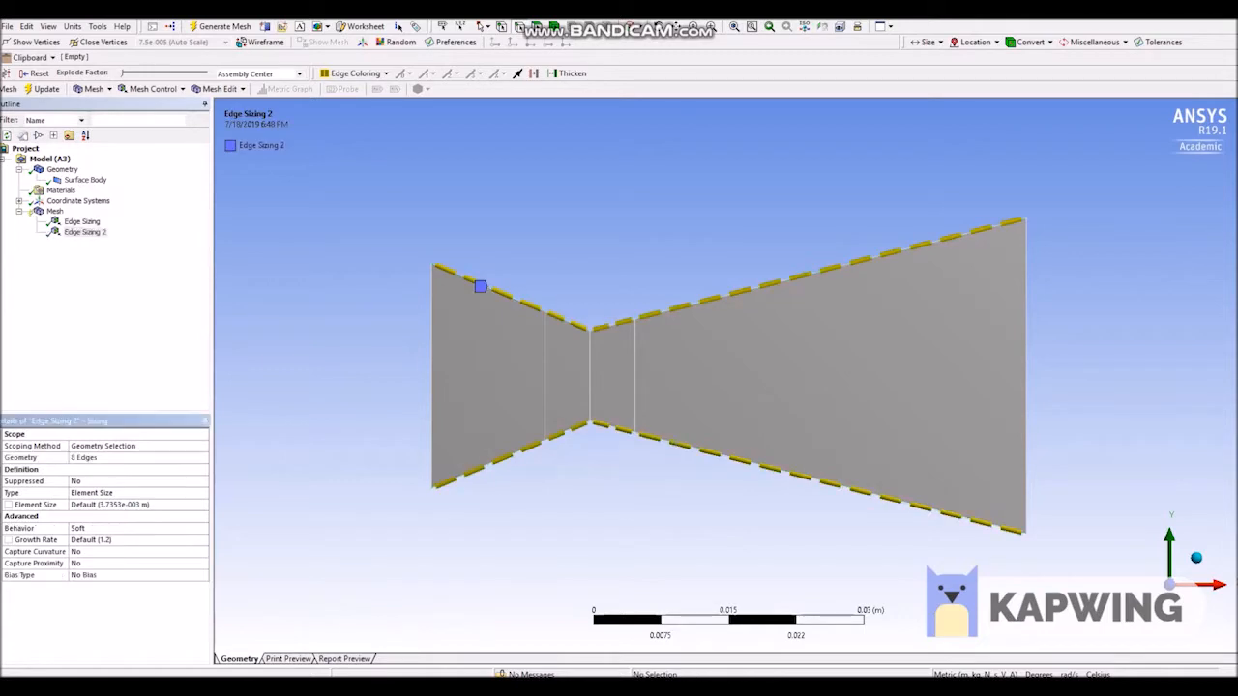
Set the wall edges' sizing type to Number of Divisions with 10 divisions.
{"action": "left_click", "coordinate": [136, 493]}
{"action": "left_click", "coordinate": [202, 494]}
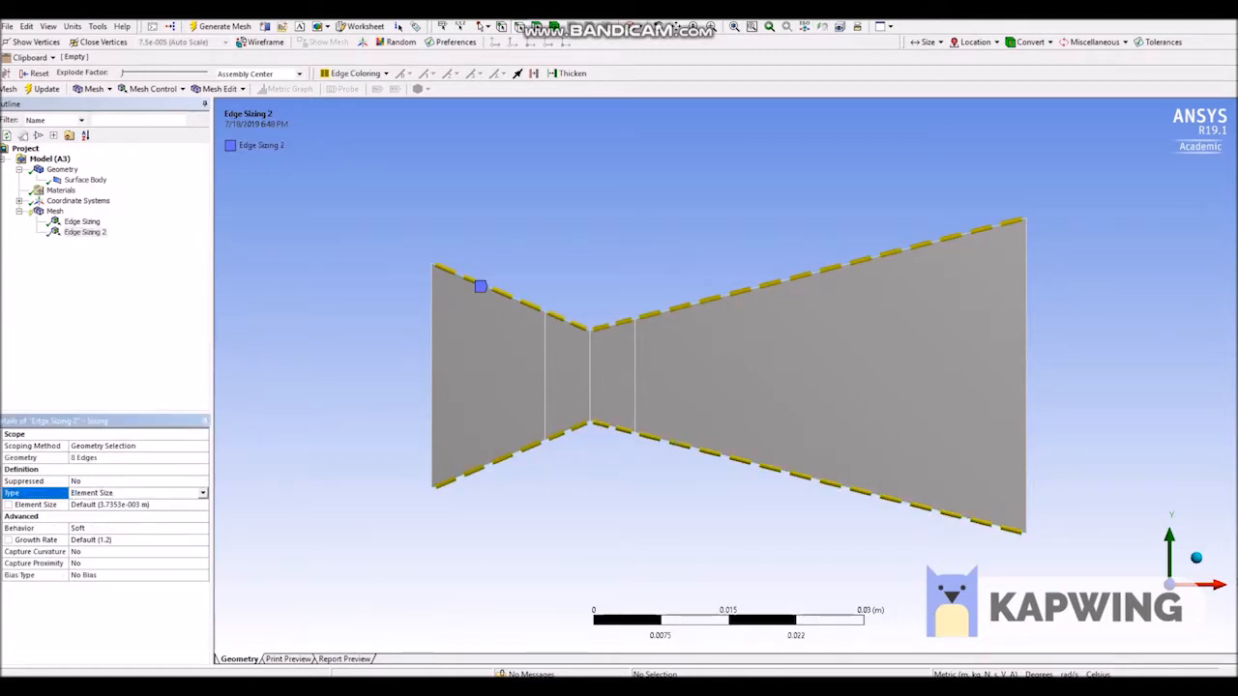
{"action": "left_click", "coordinate": [116, 514]}
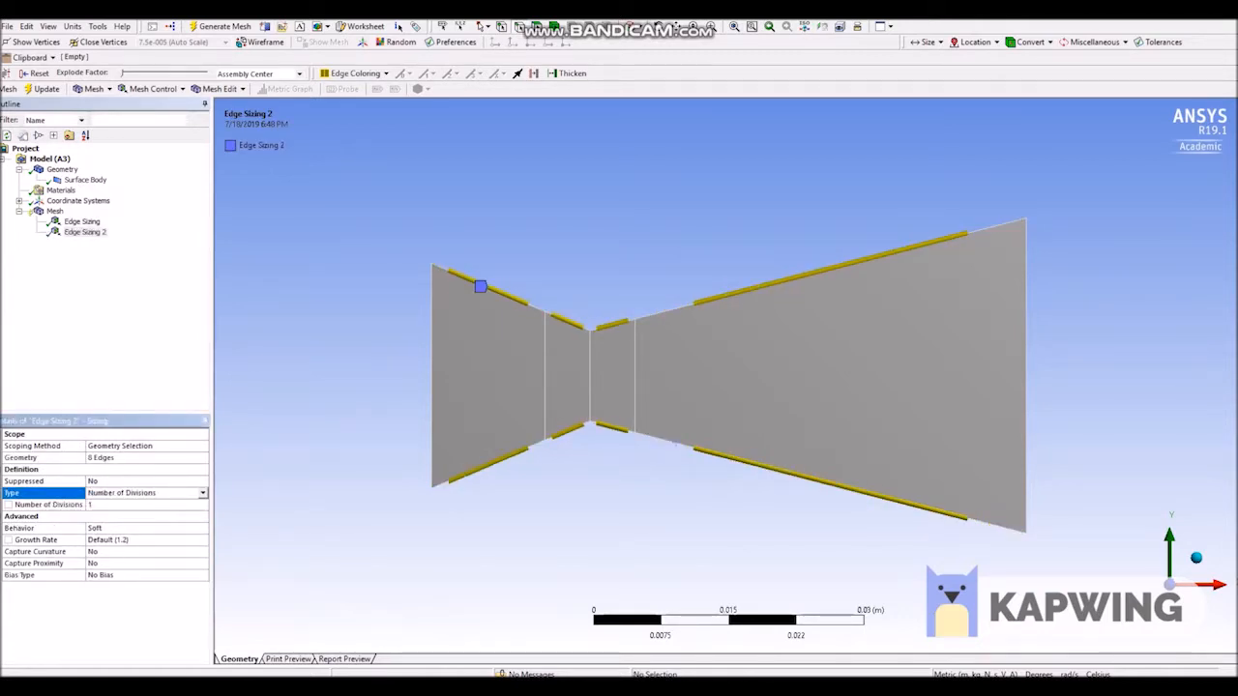
{"action": "left_click", "coordinate": [116, 505]}
{"action": "type", "text": "10"}
{"action": "key", "text": "Return"}
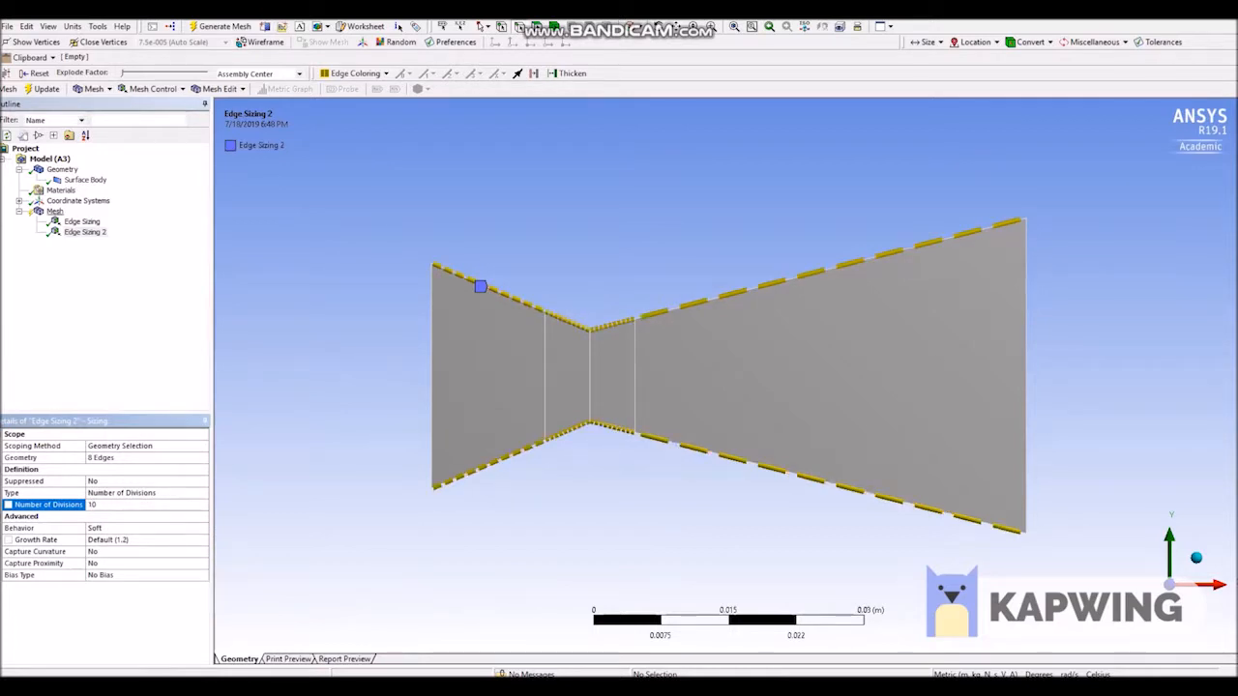
Generate the mesh using the two edge sizing controls.
{"action": "left_click", "coordinate": [54, 211]}
{"action": "right_click", "coordinate": [55, 211]}
{"action": "left_click", "coordinate": [97, 253]}
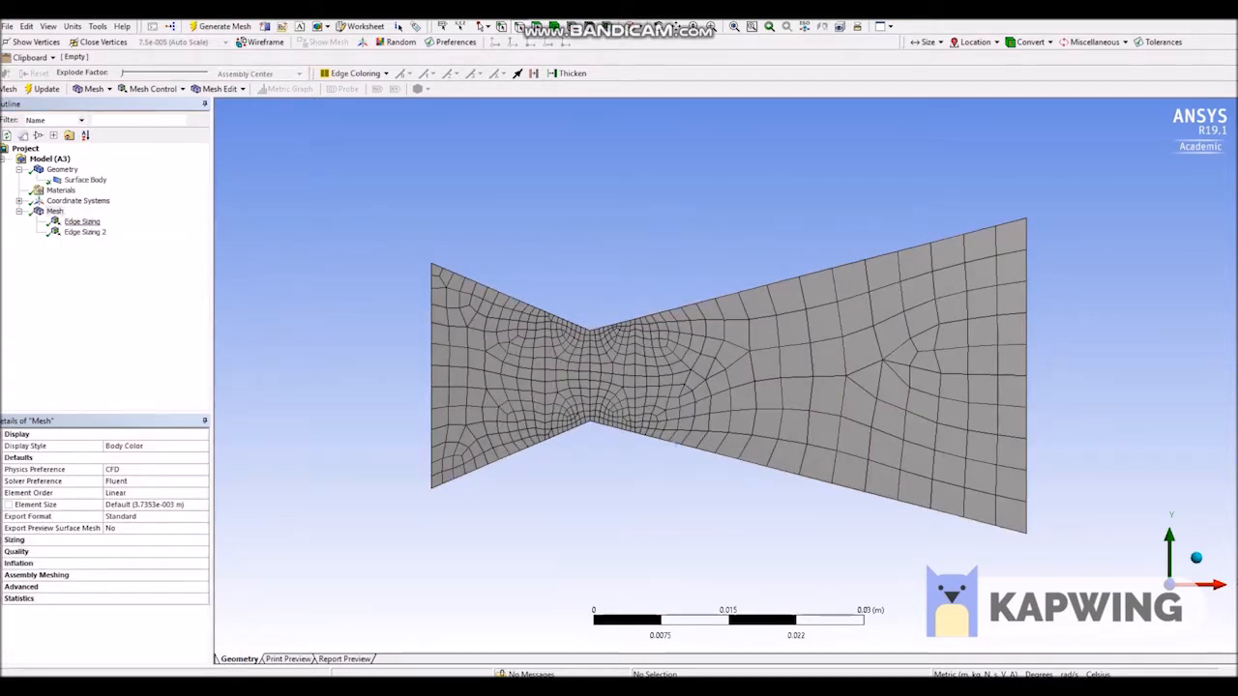
Add a Face Meshing control and scope it to all four nozzle faces.
{"action": "left_click", "coordinate": [92, 89]}
{"action": "mouse_move", "coordinate": [153, 89]}
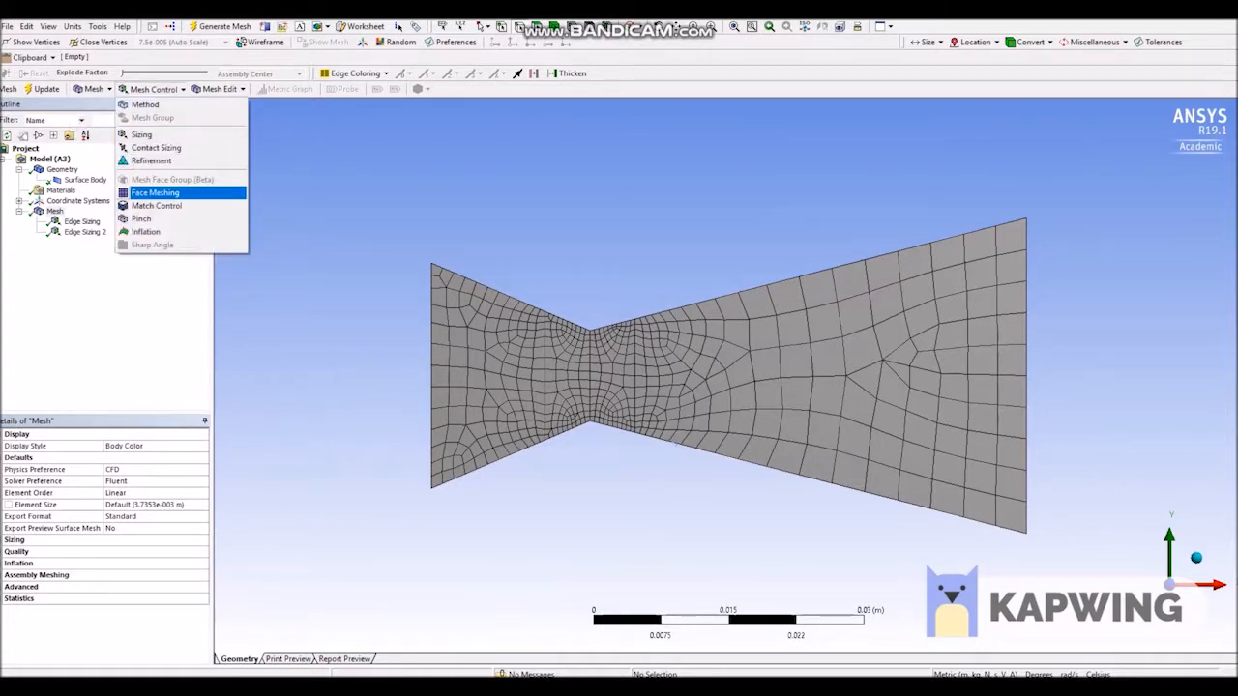
{"action": "left_click", "coordinate": [155, 193]}
{"action": "left_click", "coordinate": [460, 352]}
{"action": "left_click_drag", "start_coordinate": [460, 352], "coordinate": [723, 356]}
{"action": "left_click", "coordinate": [137, 457]}
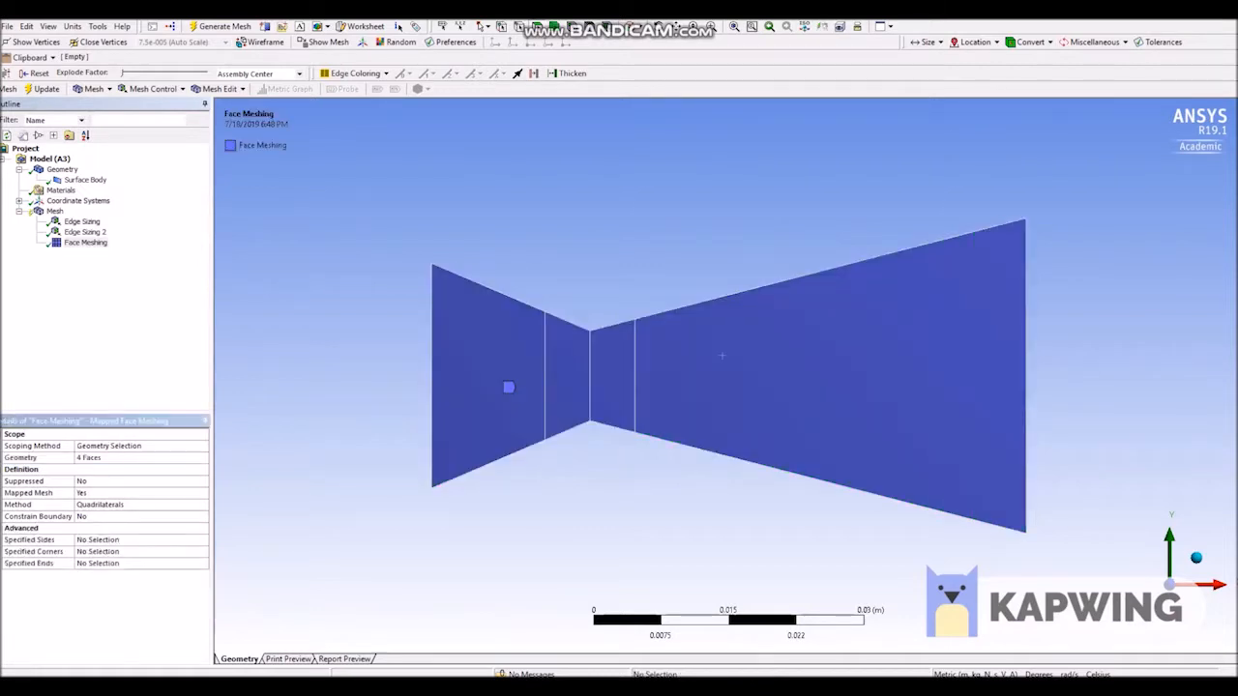
Generate and update the mesh with the face meshing control applied.
{"action": "right_click", "coordinate": [85, 243]}
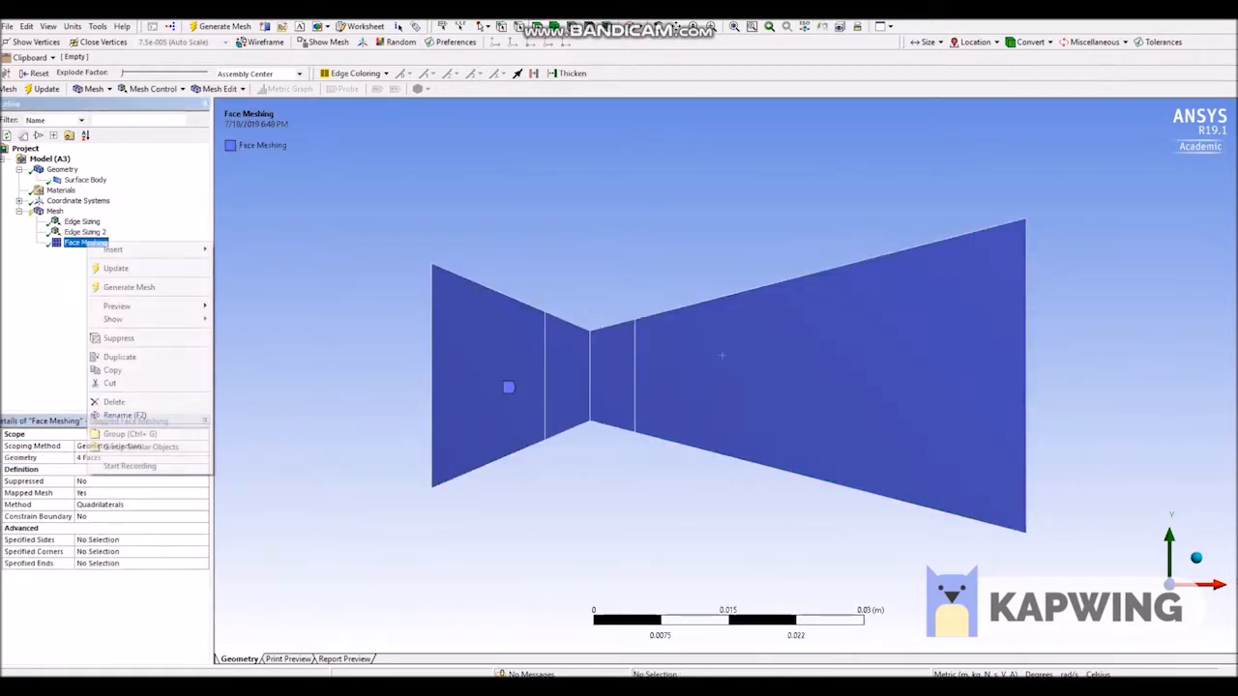
{"action": "left_click", "coordinate": [129, 288]}
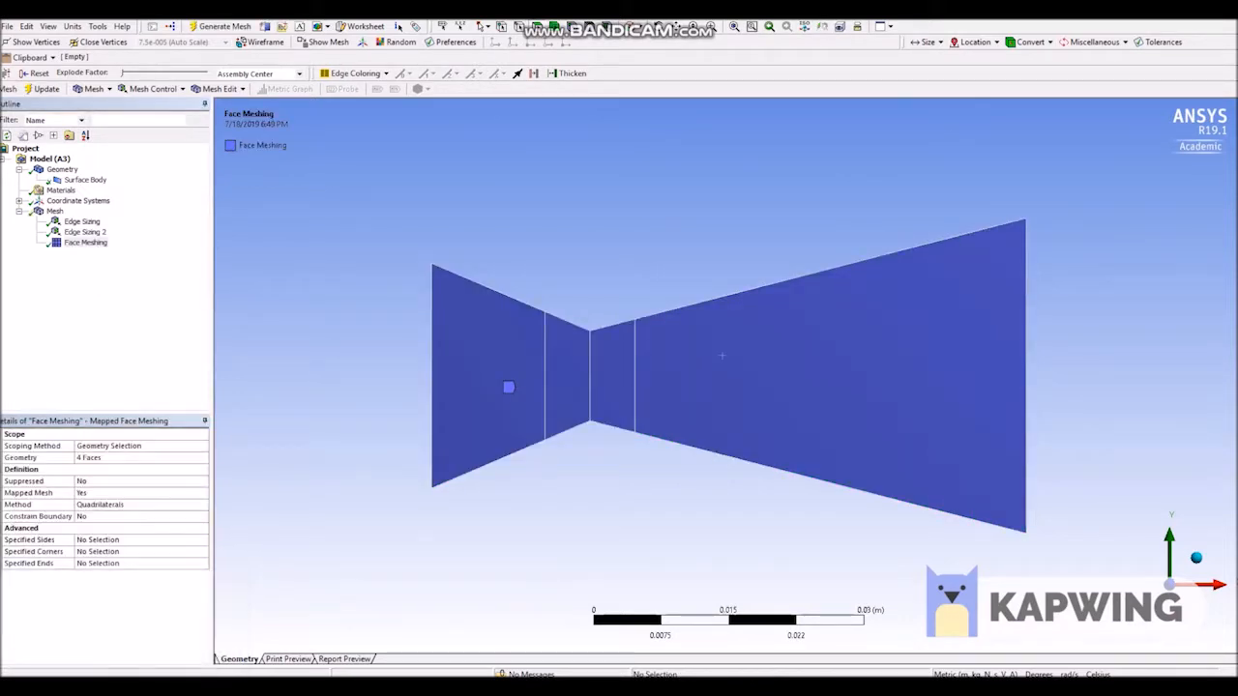
{"action": "right_click", "coordinate": [85, 243]}
{"action": "left_click", "coordinate": [108, 271]}
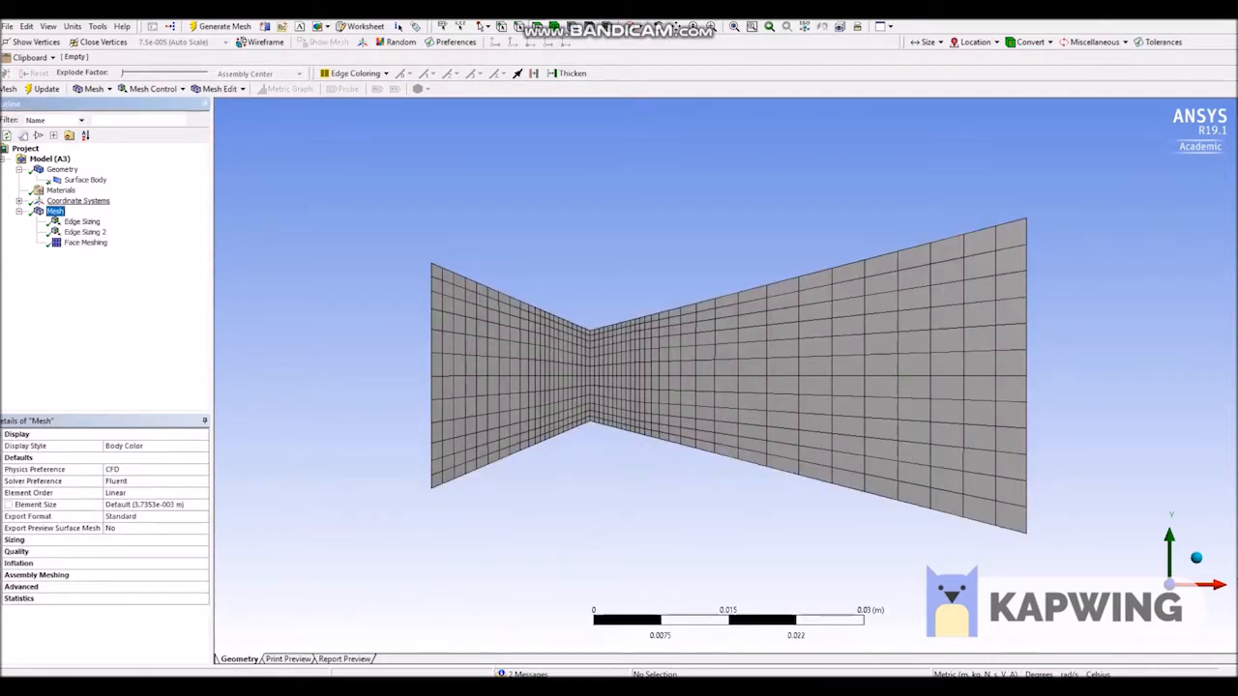
Add a Method control on the nozzle surface body using Quadrilateral Dominant with the free face mesh type All Quad.
{"action": "left_click", "coordinate": [150, 88]}
{"action": "left_click", "coordinate": [155, 103]}
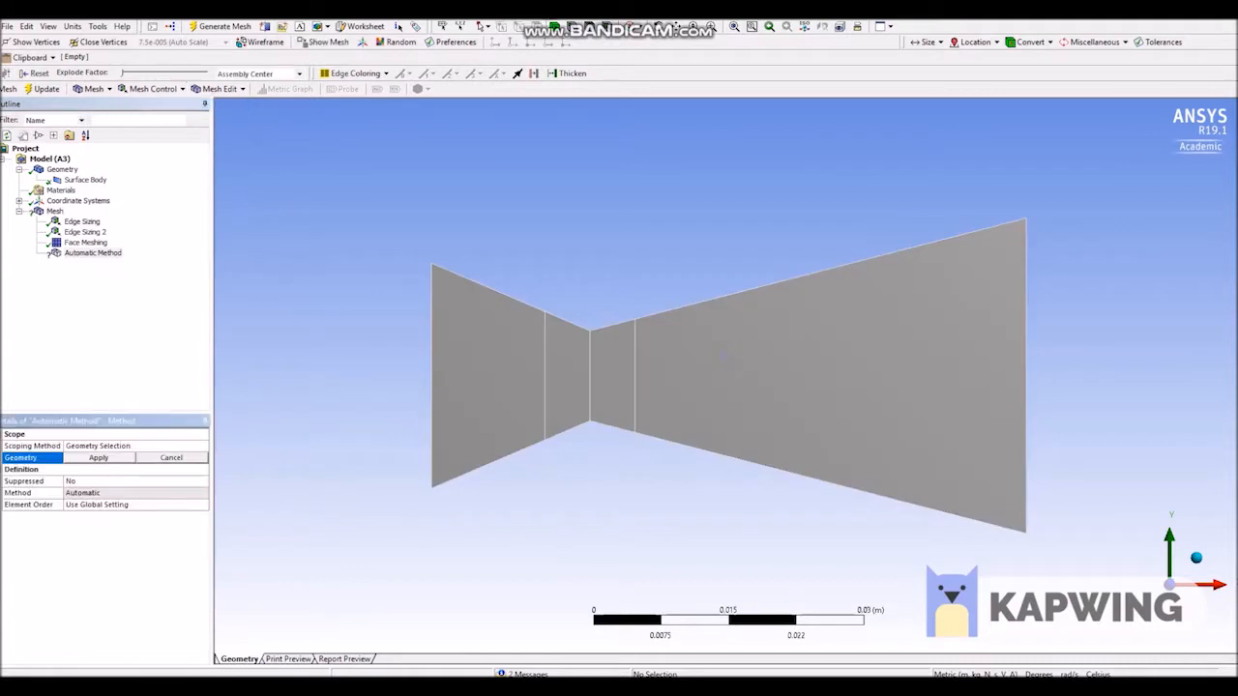
{"action": "left_click", "coordinate": [503, 363]}
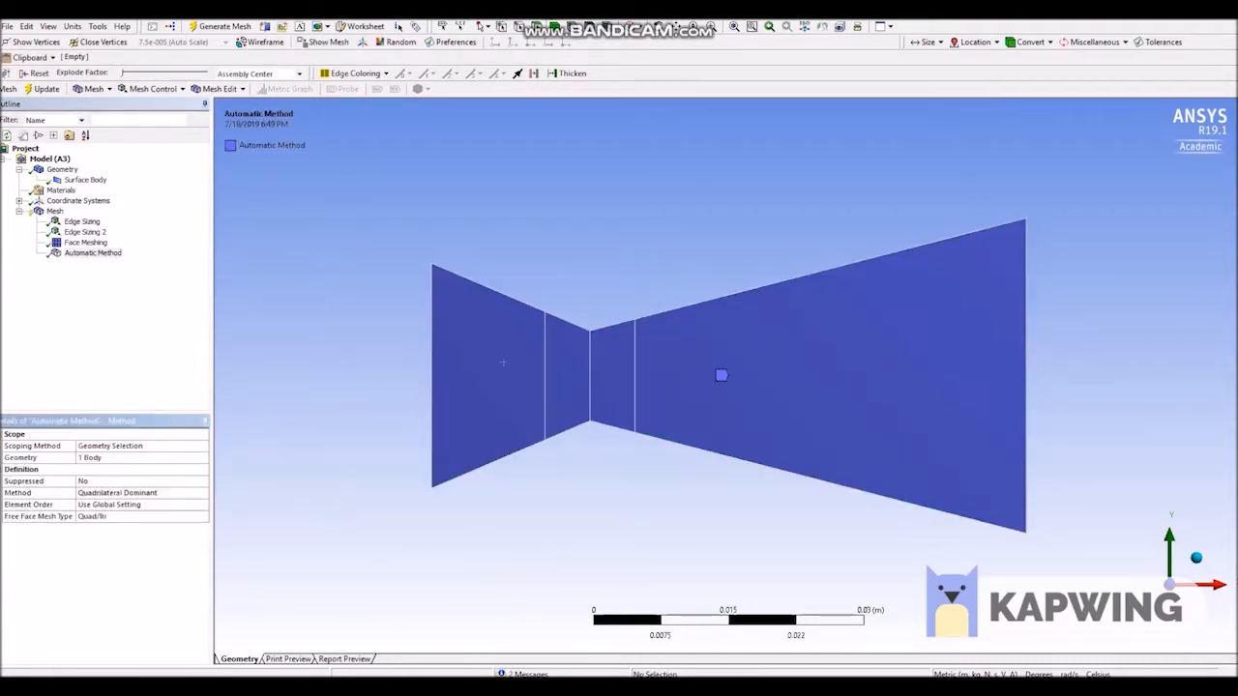
{"action": "left_click", "coordinate": [141, 517]}
{"action": "left_click", "coordinate": [203, 517]}
{"action": "left_click", "coordinate": [116, 536]}
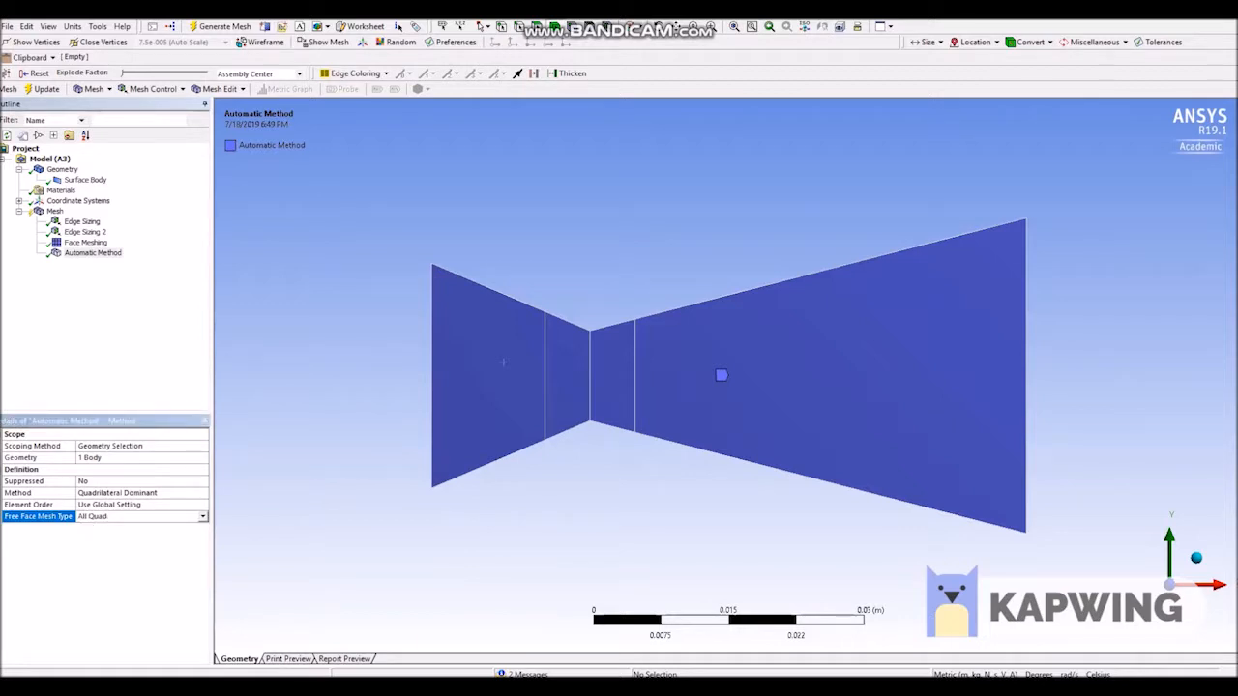
{"action": "left_click", "coordinate": [108, 458]}
{"action": "left_click", "coordinate": [108, 458]}
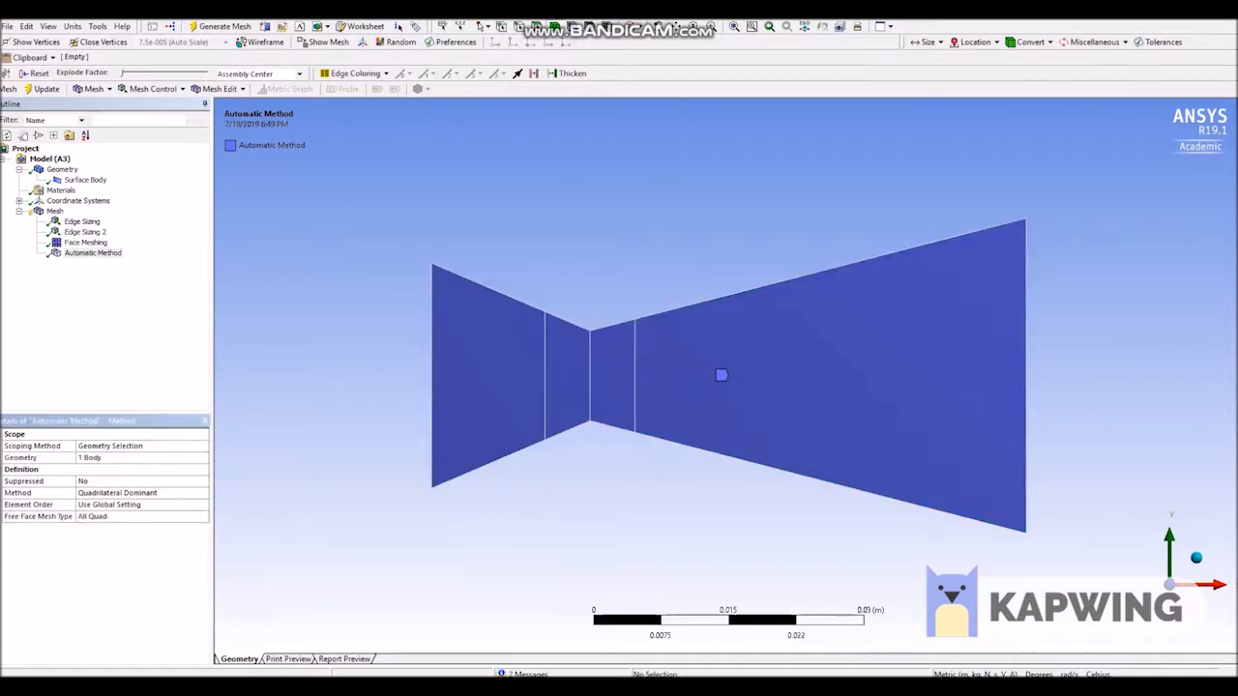
Update the whole mesh with the quadrilateral method applied.
{"action": "left_click", "coordinate": [54, 211]}
{"action": "right_click", "coordinate": [54, 211]}
{"action": "left_click", "coordinate": [92, 238]}
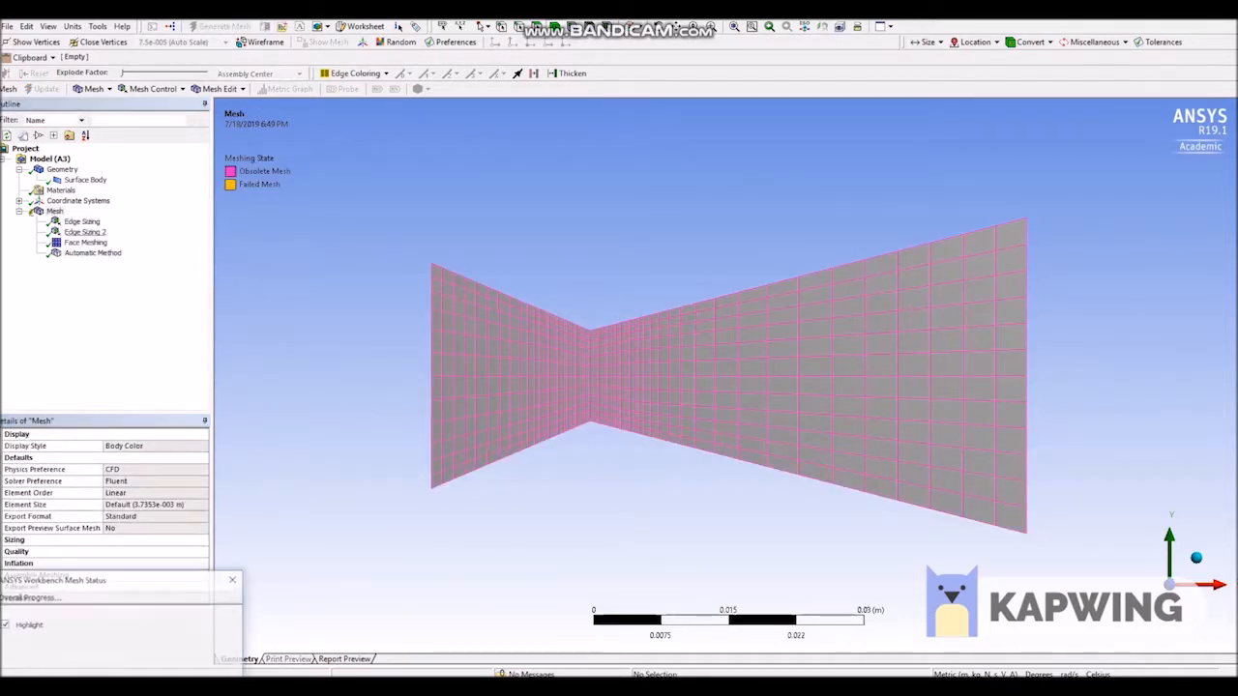
{"action": "right_click", "coordinate": [51, 211]}
{"action": "left_click", "coordinate": [68, 235]}
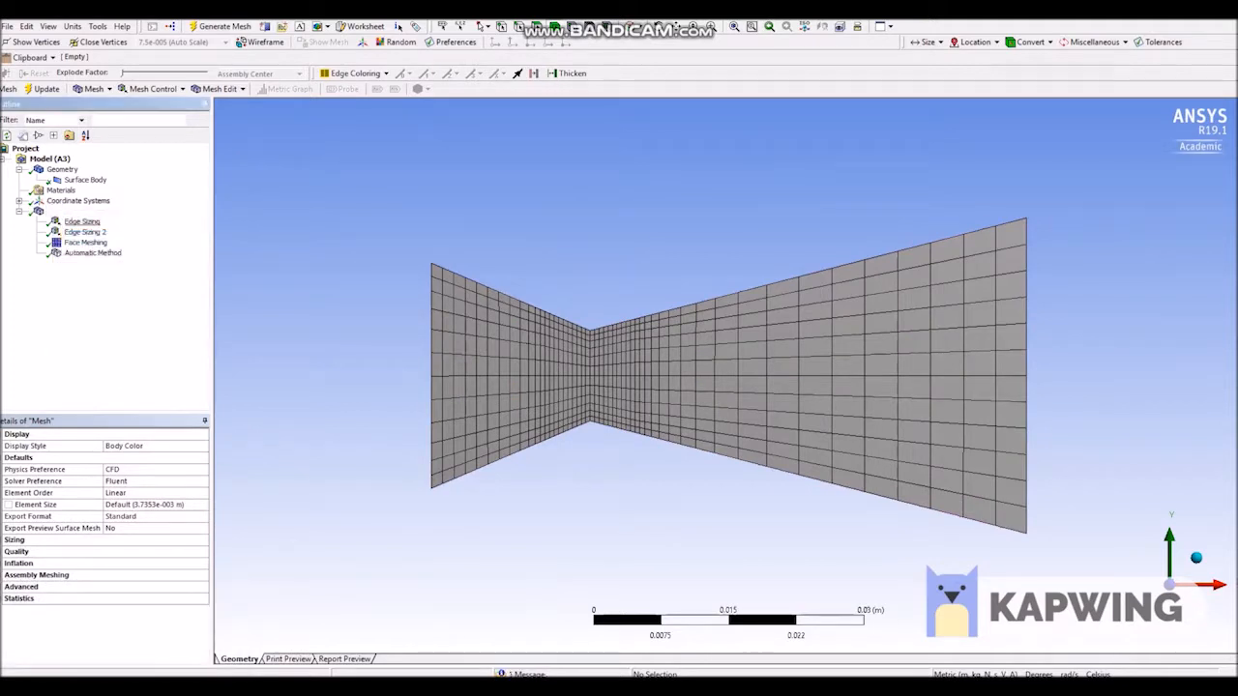
Run an update from Edge Sizing, Edge Sizing 2 and Face Meshing in turn.
{"action": "right_click", "coordinate": [81, 221]}
{"action": "left_click", "coordinate": [83, 232]}
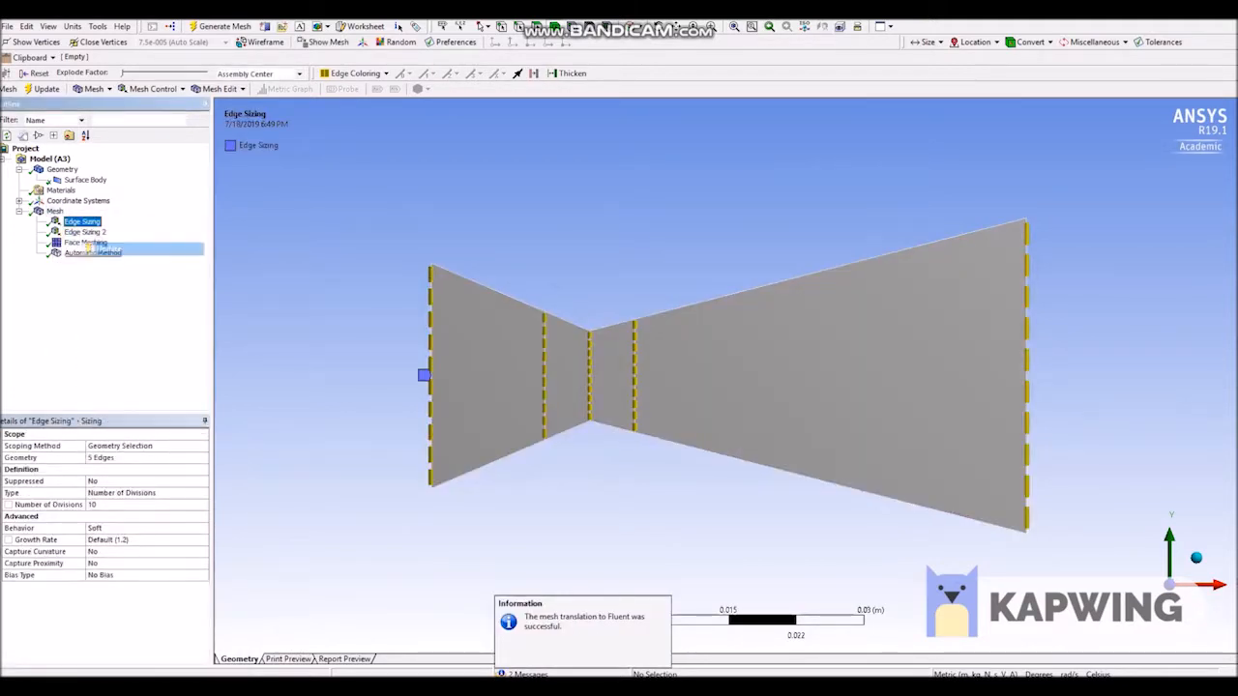
{"action": "right_click", "coordinate": [93, 233]}
{"action": "left_click", "coordinate": [116, 257]}
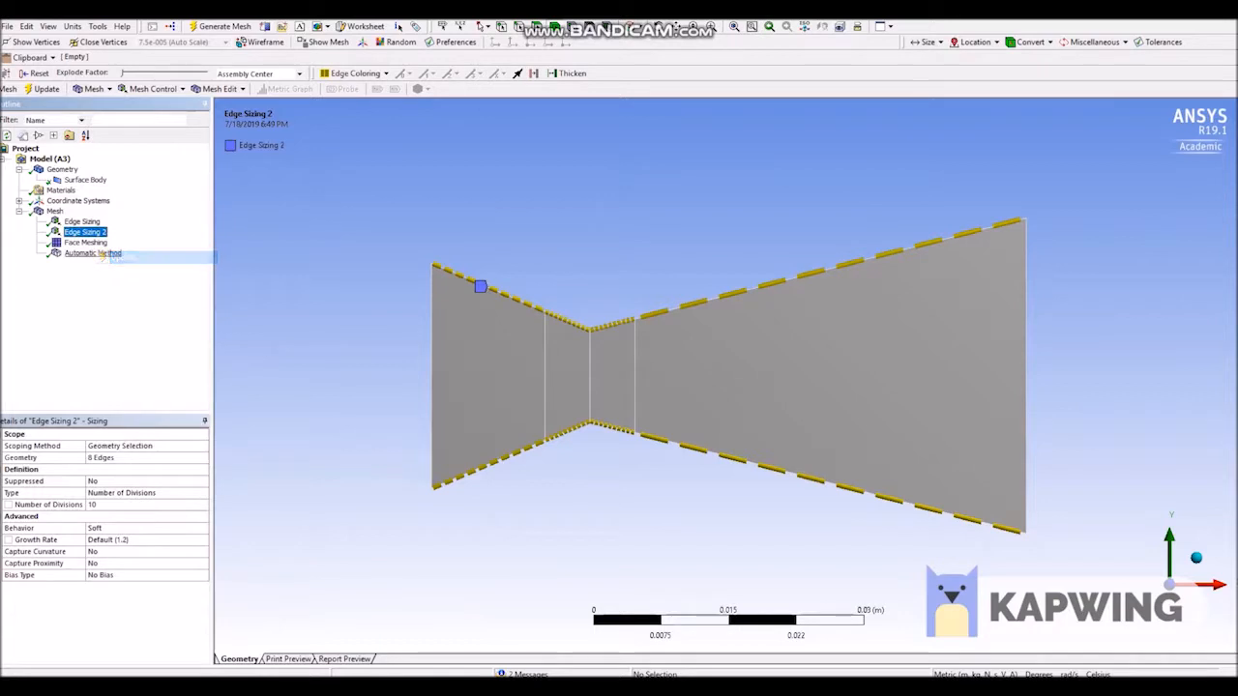
{"action": "right_click", "coordinate": [94, 243]}
{"action": "left_click", "coordinate": [116, 267]}
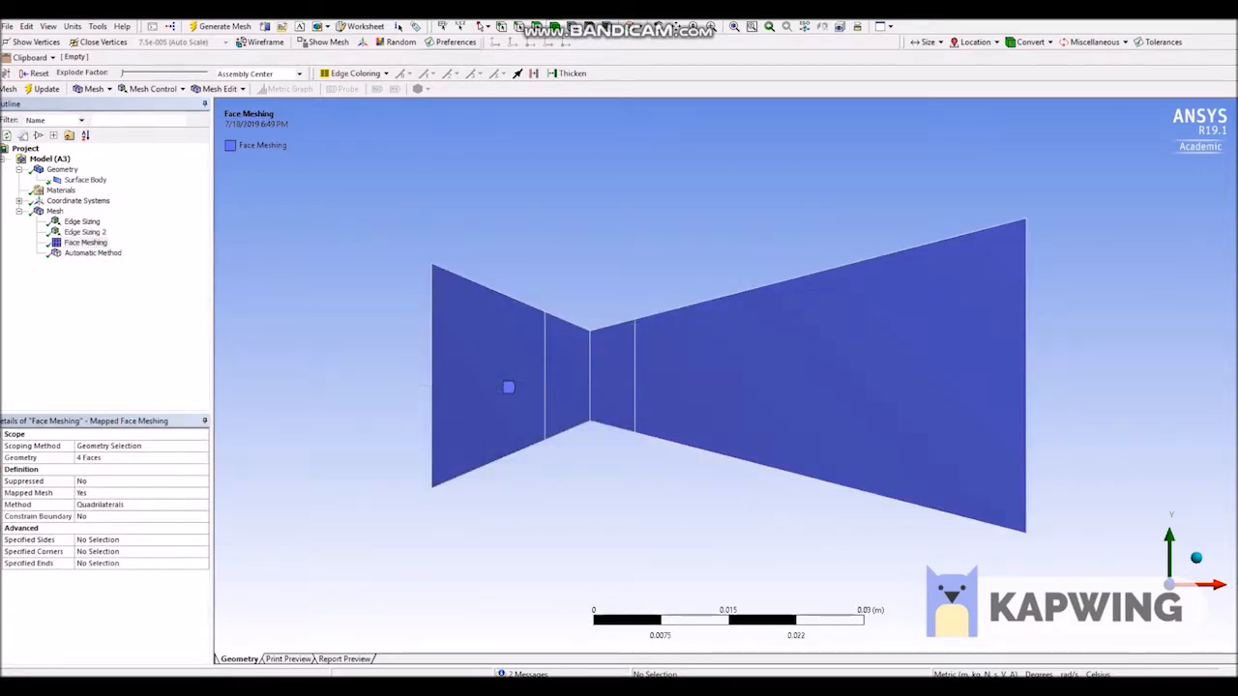
Create a named selection for the vertical inlet edge at the start of the converging section.
{"action": "left_click", "coordinate": [432, 310]}
{"action": "right_click", "coordinate": [432, 307]}
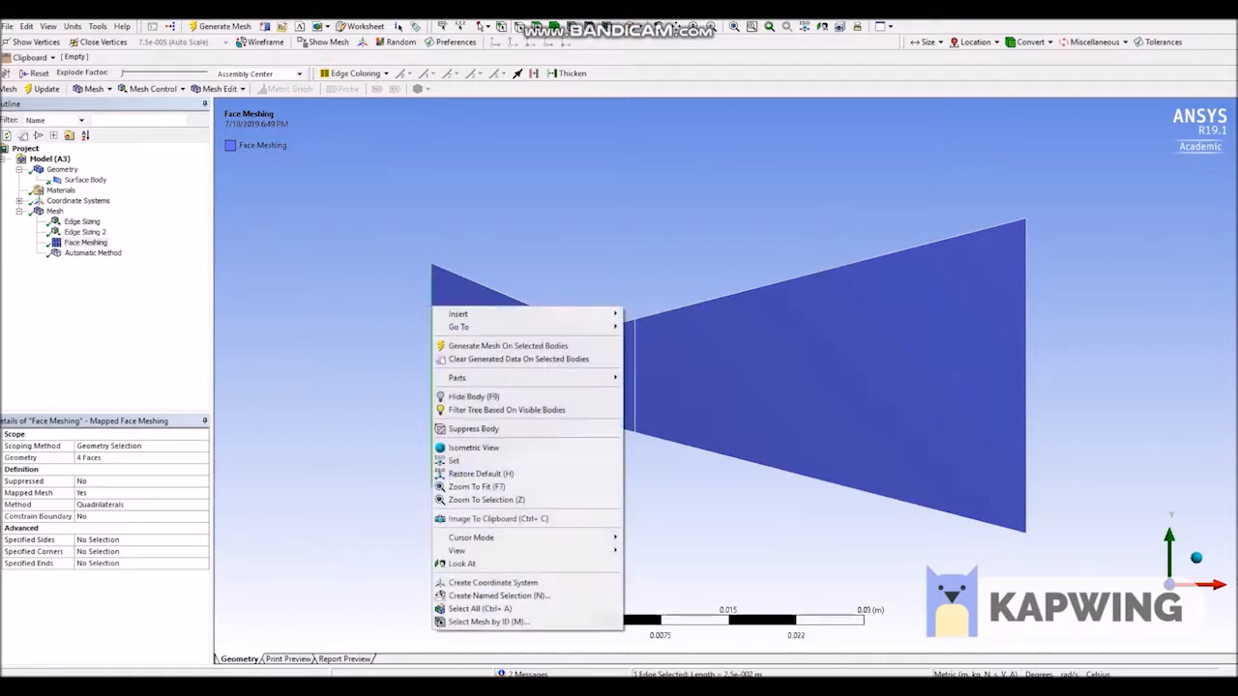
{"action": "left_click", "coordinate": [499, 596]}
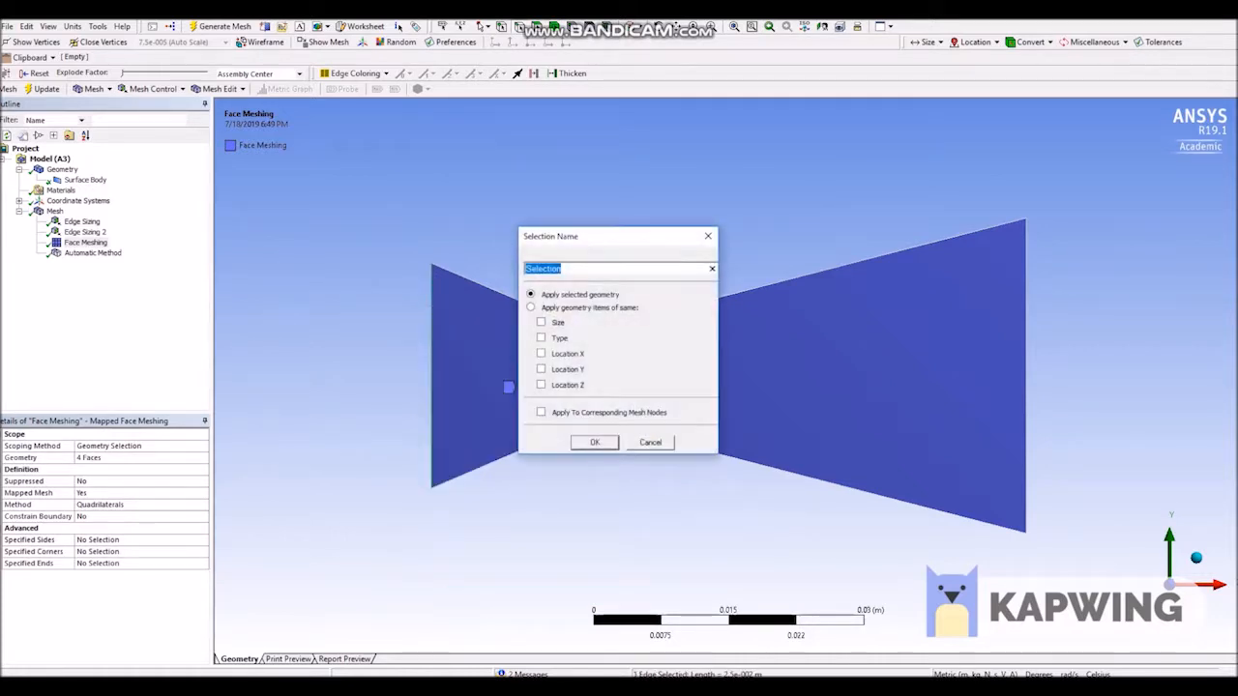
{"action": "key", "text": "BackSpace"}
{"action": "key", "text": "Return"}
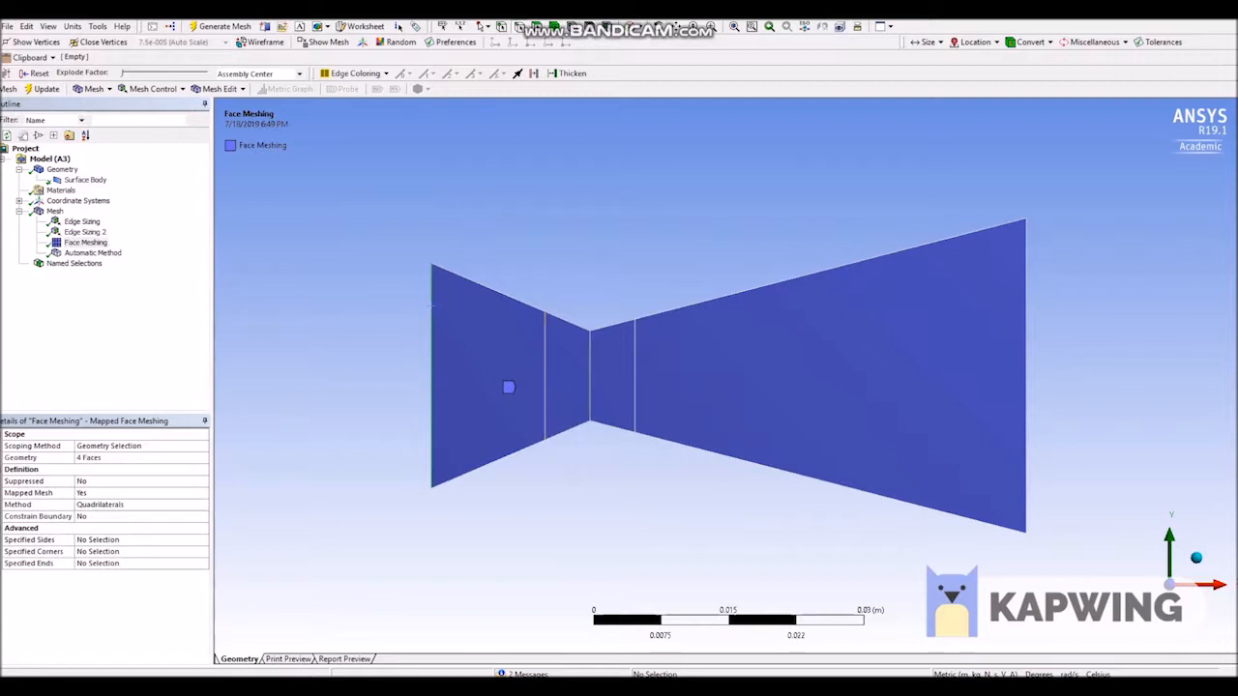
Create a named selection called outlet for the vertical edge at the end of the diverging section.
{"action": "left_click", "coordinate": [1026, 327]}
{"action": "right_click", "coordinate": [1026, 327]}
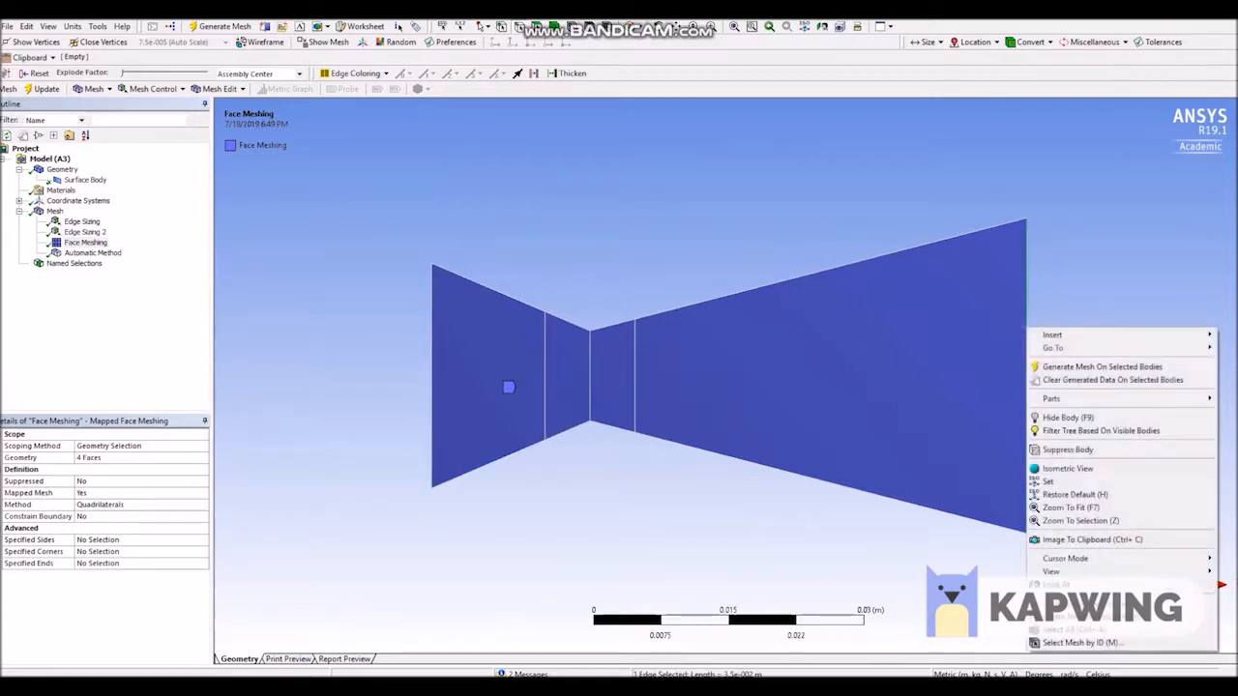
{"action": "left_click", "coordinate": [1084, 617]}
{"action": "type", "text": "outlet"}
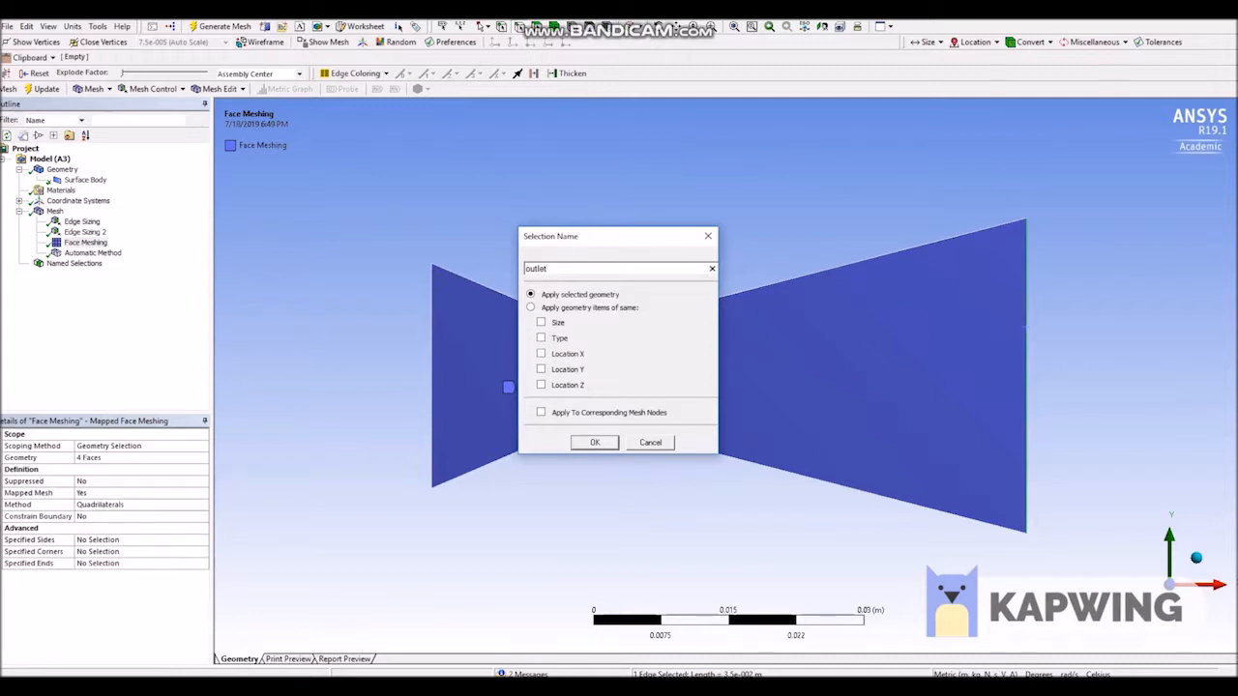
{"action": "key", "text": "Return"}
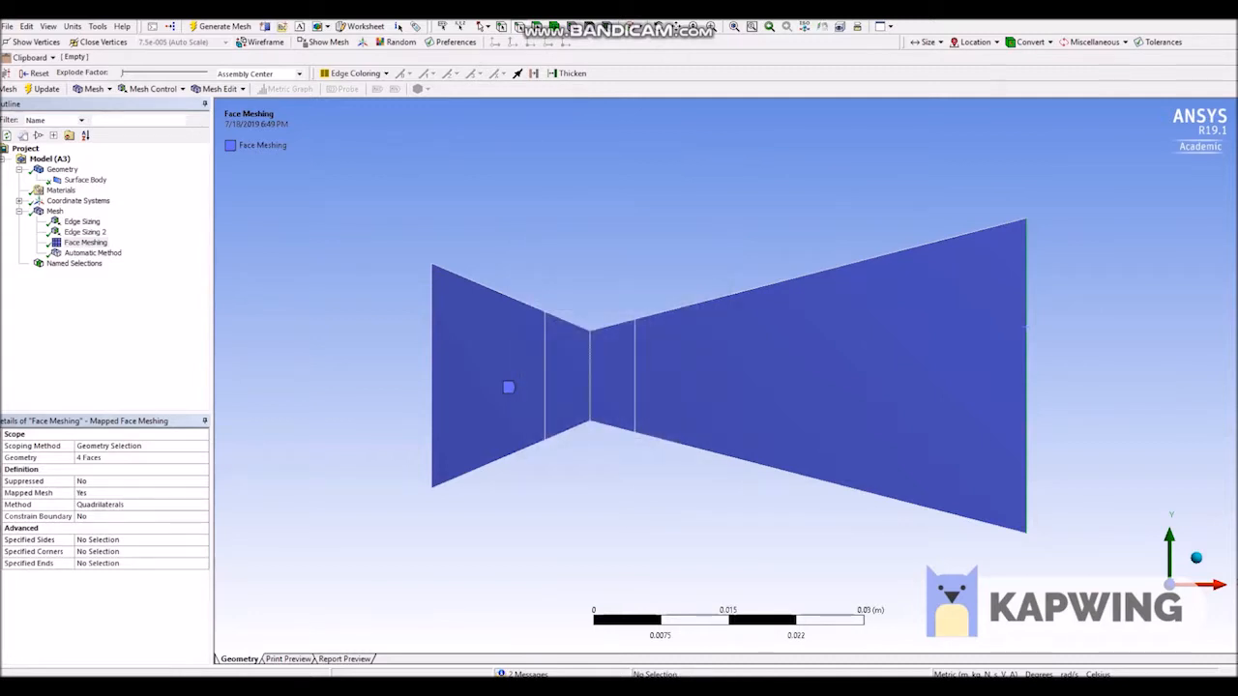
Create a named selection called walls for all eight upper and lower contour edges of the nozzle.
{"action": "left_click", "coordinate": [504, 294]}
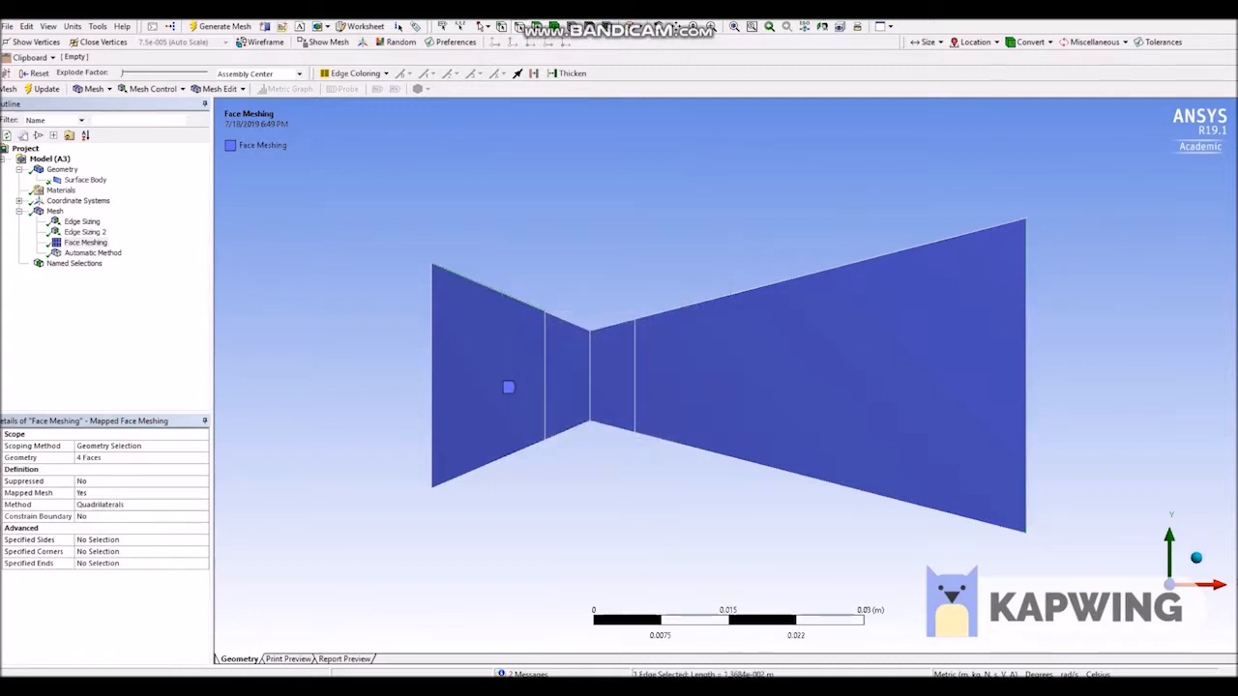
{"action": "left_click", "coordinate": [556, 316], "text": "ctrl"}
{"action": "left_click", "coordinate": [504, 456], "text": "ctrl"}
{"action": "left_click", "coordinate": [568, 431], "text": "ctrl"}
{"action": "left_click", "coordinate": [616, 323], "text": "ctrl"}
{"action": "left_click", "coordinate": [615, 428], "text": "ctrl"}
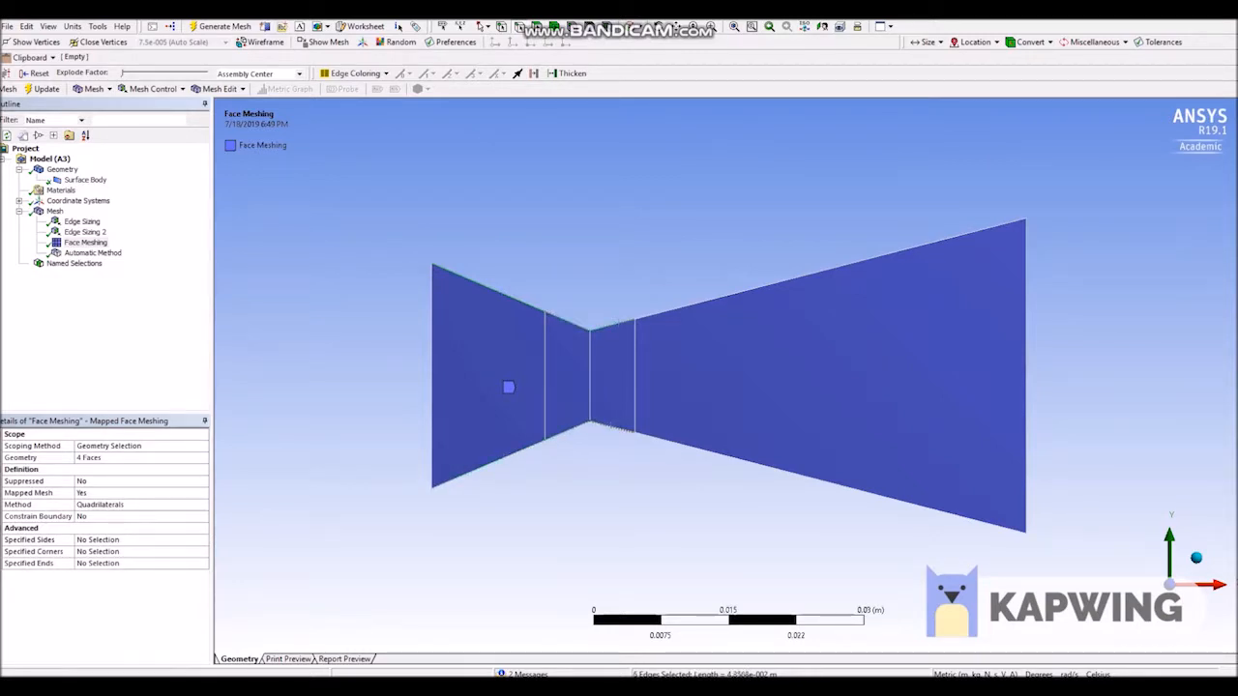
{"action": "left_click", "coordinate": [674, 310], "text": "ctrl"}
{"action": "left_click", "coordinate": [692, 446], "text": "ctrl"}
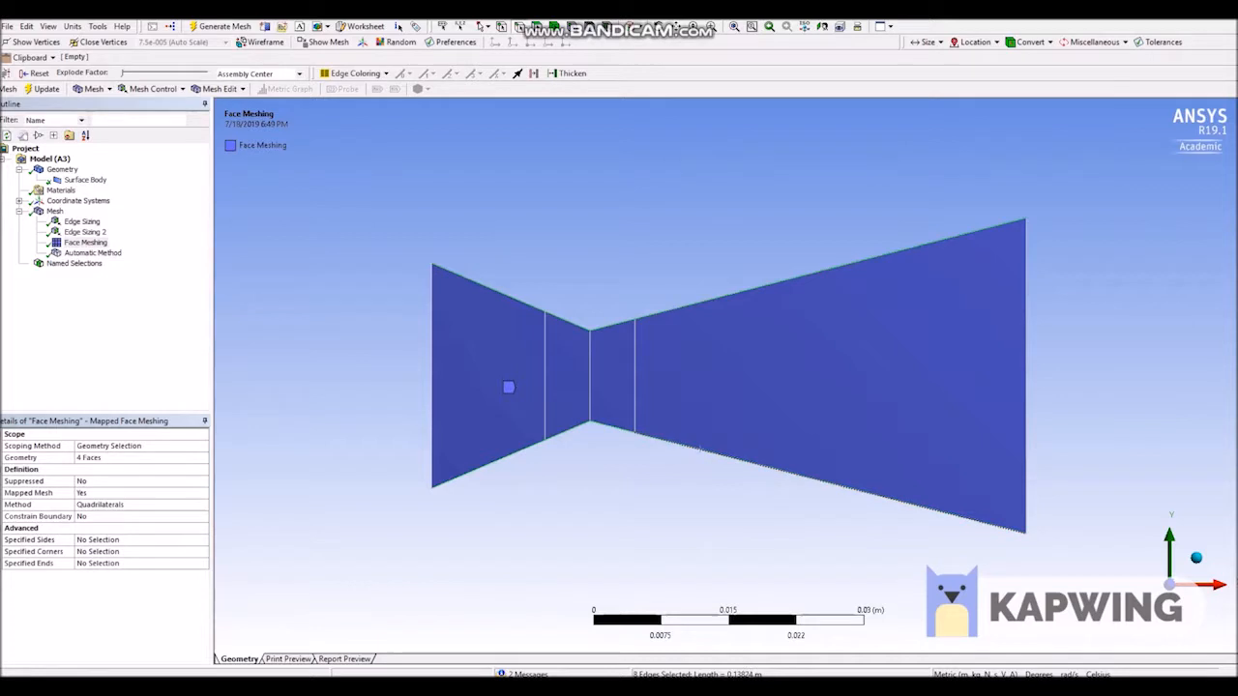
{"action": "right_click", "coordinate": [702, 125]}
{"action": "left_click", "coordinate": [764, 412]}
{"action": "type", "text": "walls"}
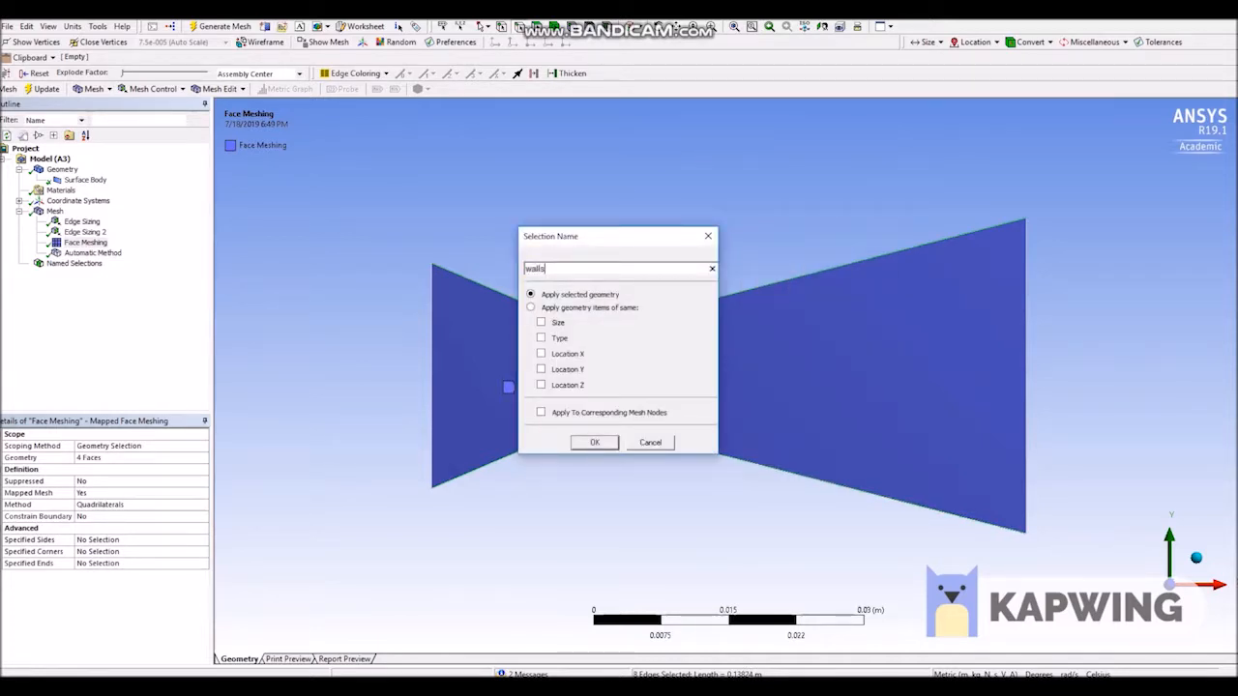
{"action": "key", "text": "Return"}
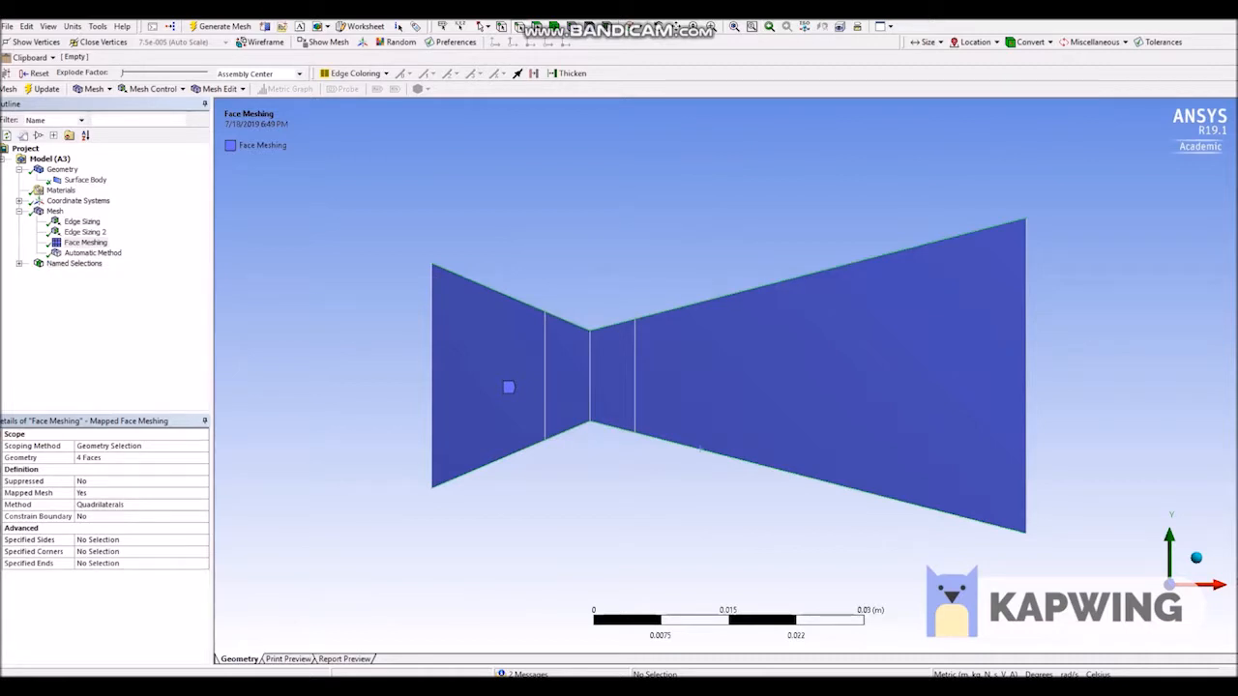
Review the edges assigned to the inlet, outlet and walls named selections.
{"action": "left_click", "coordinate": [18, 263]}
{"action": "left_click", "coordinate": [71, 275]}
{"action": "left_click", "coordinate": [73, 285]}
{"action": "left_click", "coordinate": [73, 295]}
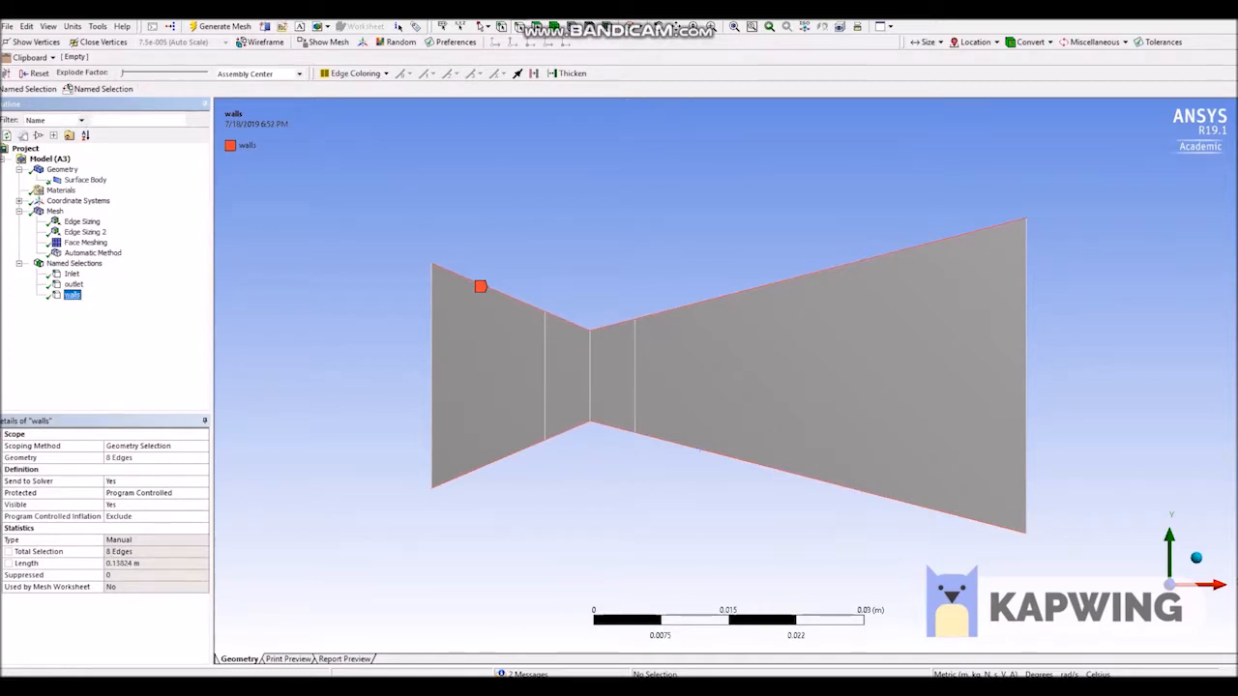
Save the project and update the mesh with the named selections included.
{"action": "left_click", "coordinate": [7, 27]}
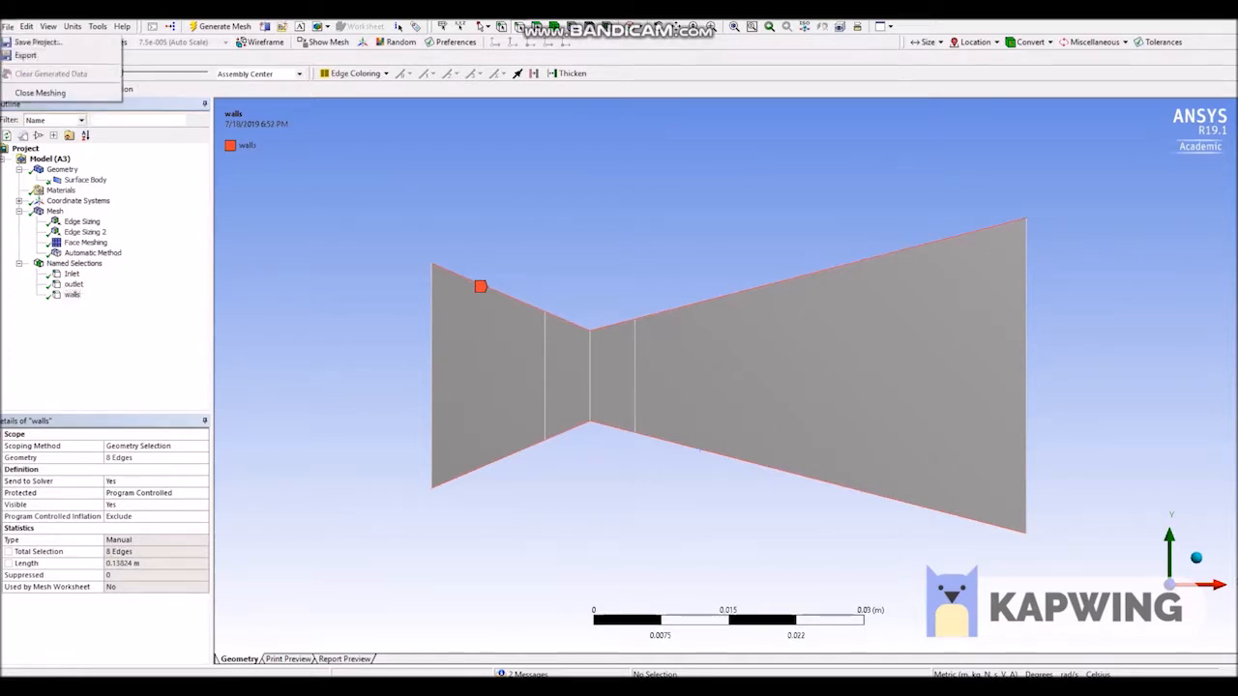
{"action": "left_click", "coordinate": [38, 43]}
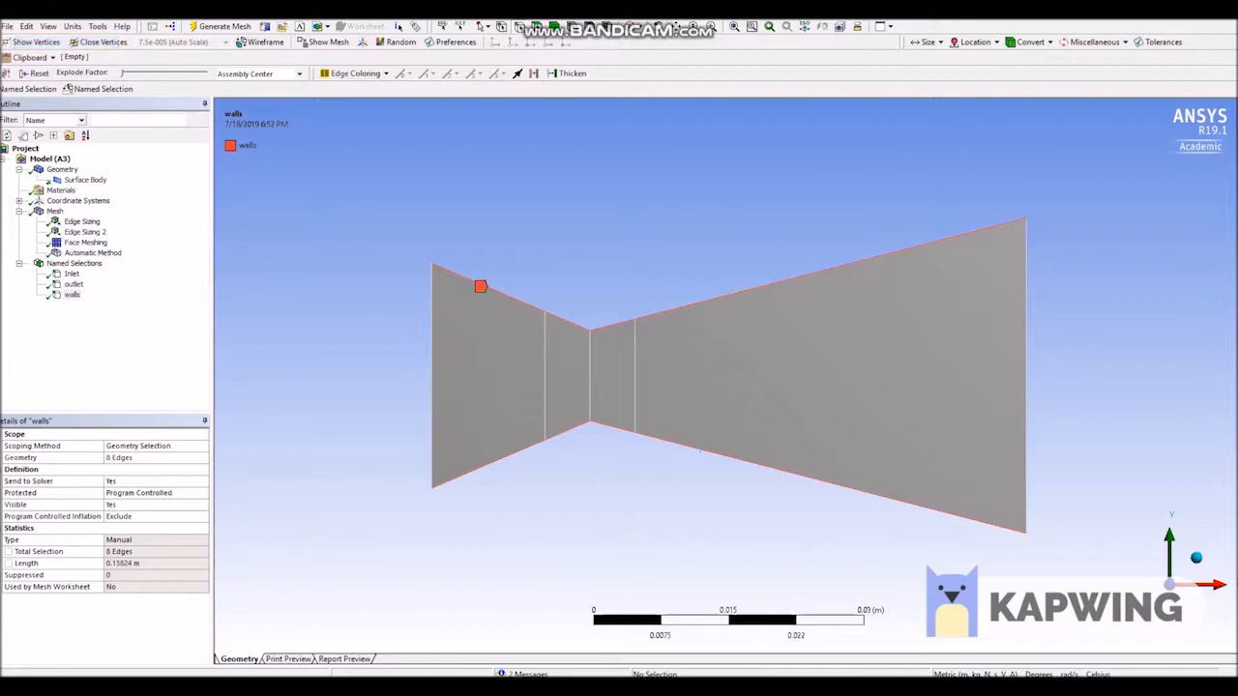
{"action": "left_click", "coordinate": [8, 27]}
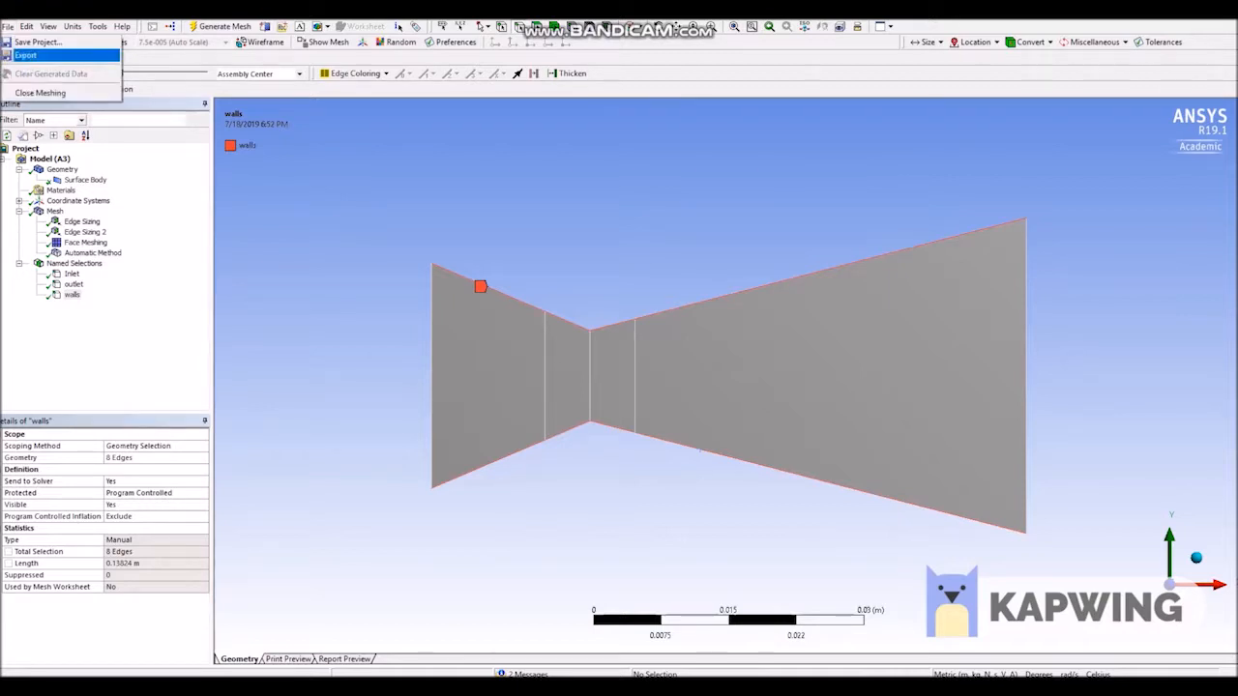
{"action": "left_click", "coordinate": [41, 94]}
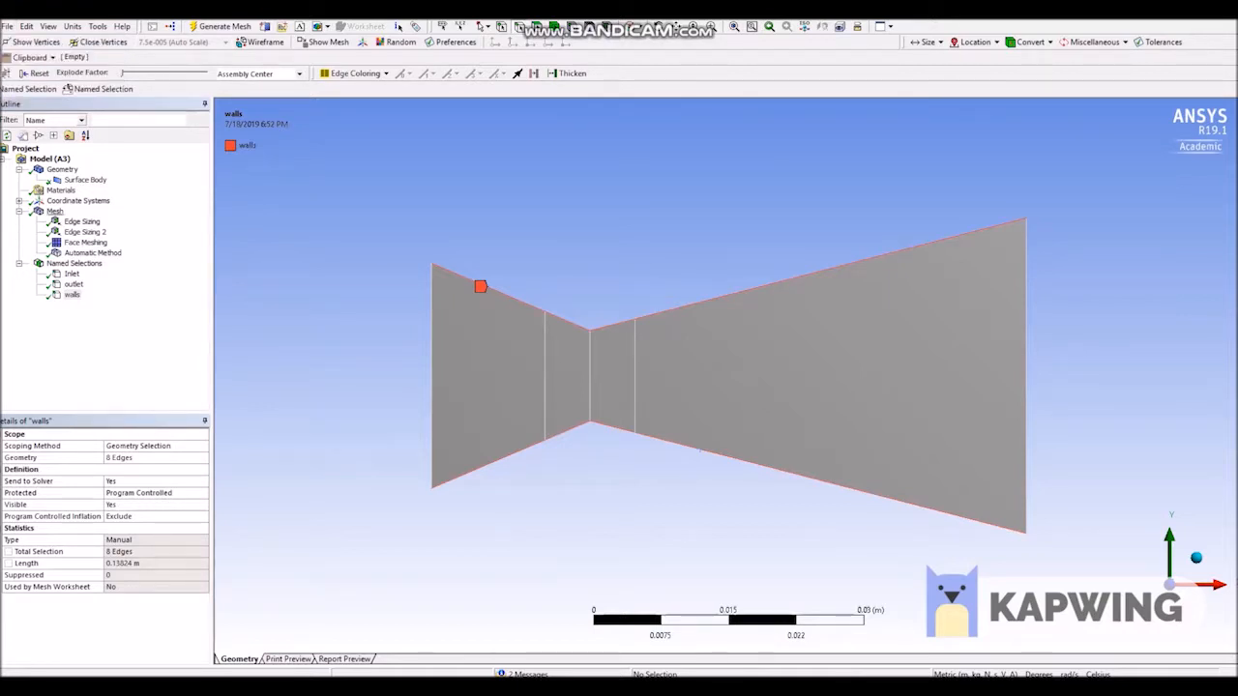
{"action": "right_click", "coordinate": [57, 212]}
{"action": "left_click", "coordinate": [85, 240]}
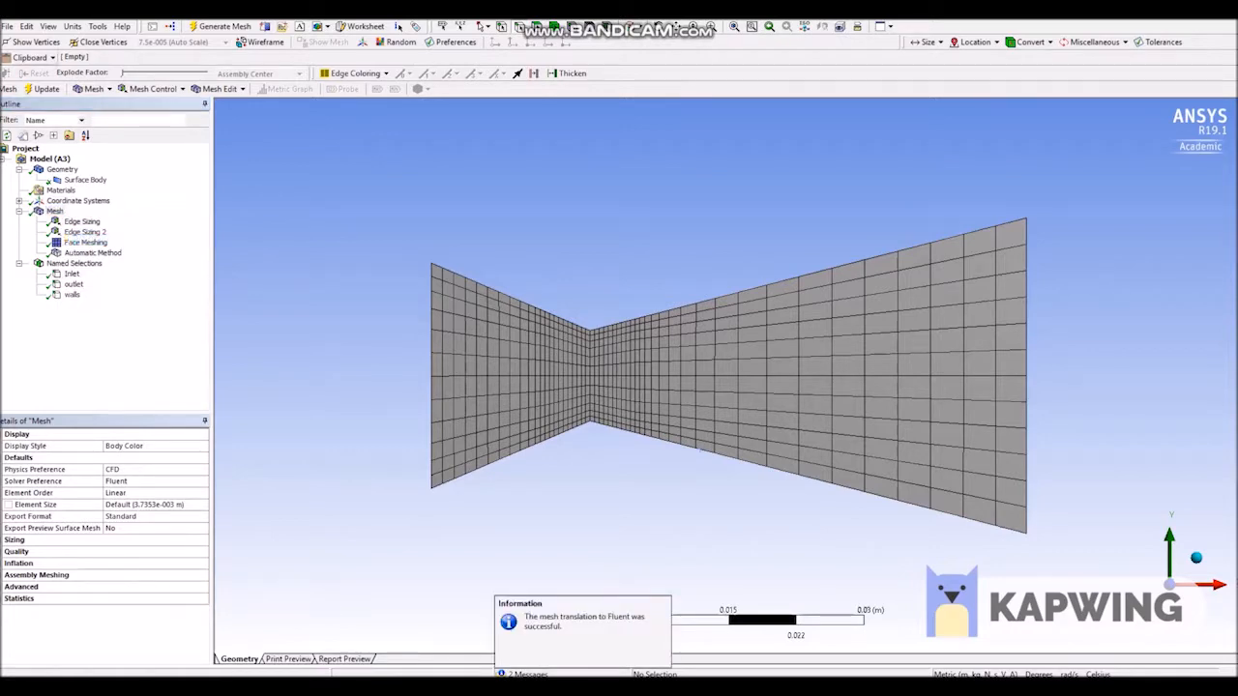
Save the project again and close Meshing to return to the Workbench project schematic.
{"action": "left_click", "coordinate": [8, 27]}
{"action": "left_click", "coordinate": [40, 43]}
{"action": "left_click", "coordinate": [8, 27]}
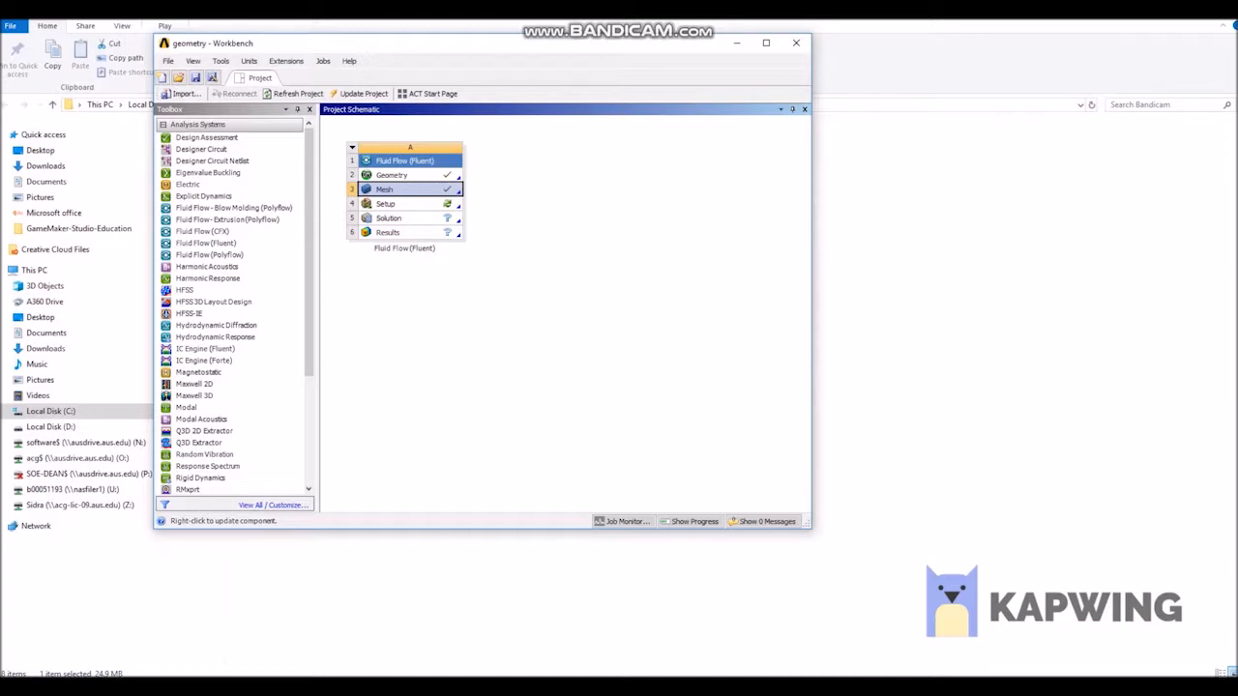
Update the Mesh cell of the Fluid Flow (Fluent) system and its upstream components.
{"action": "right_click", "coordinate": [411, 190]}
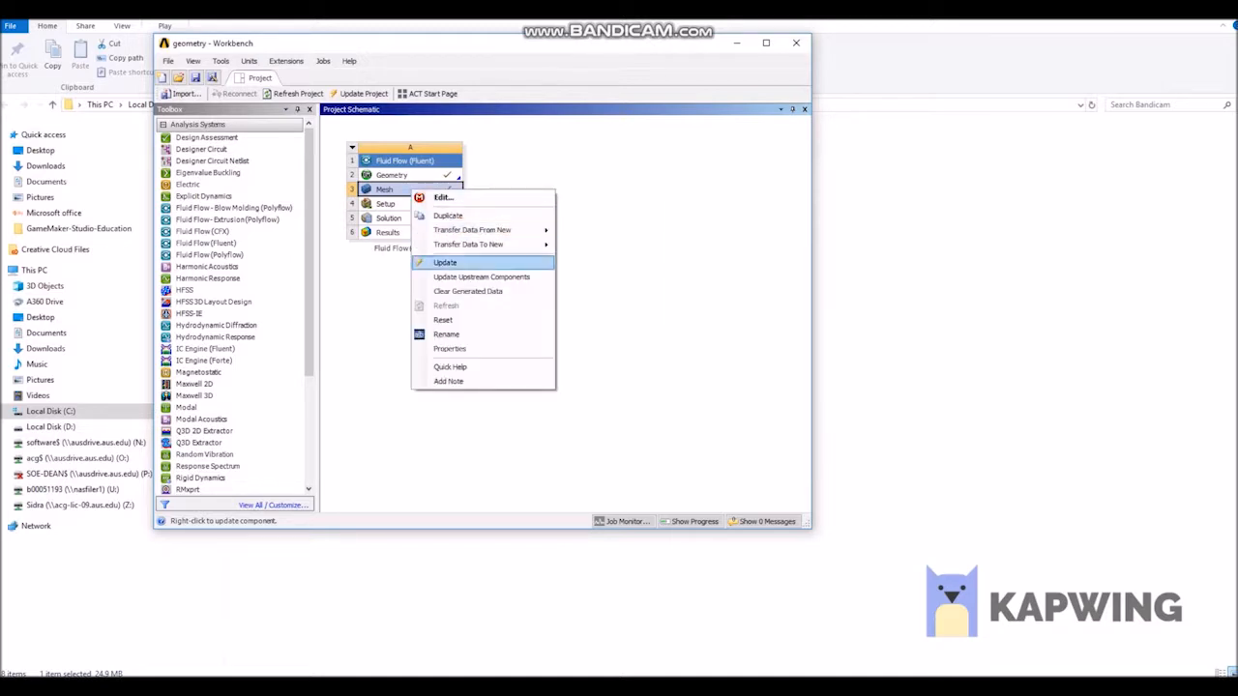
{"action": "left_click", "coordinate": [447, 263]}
{"action": "right_click", "coordinate": [422, 189]}
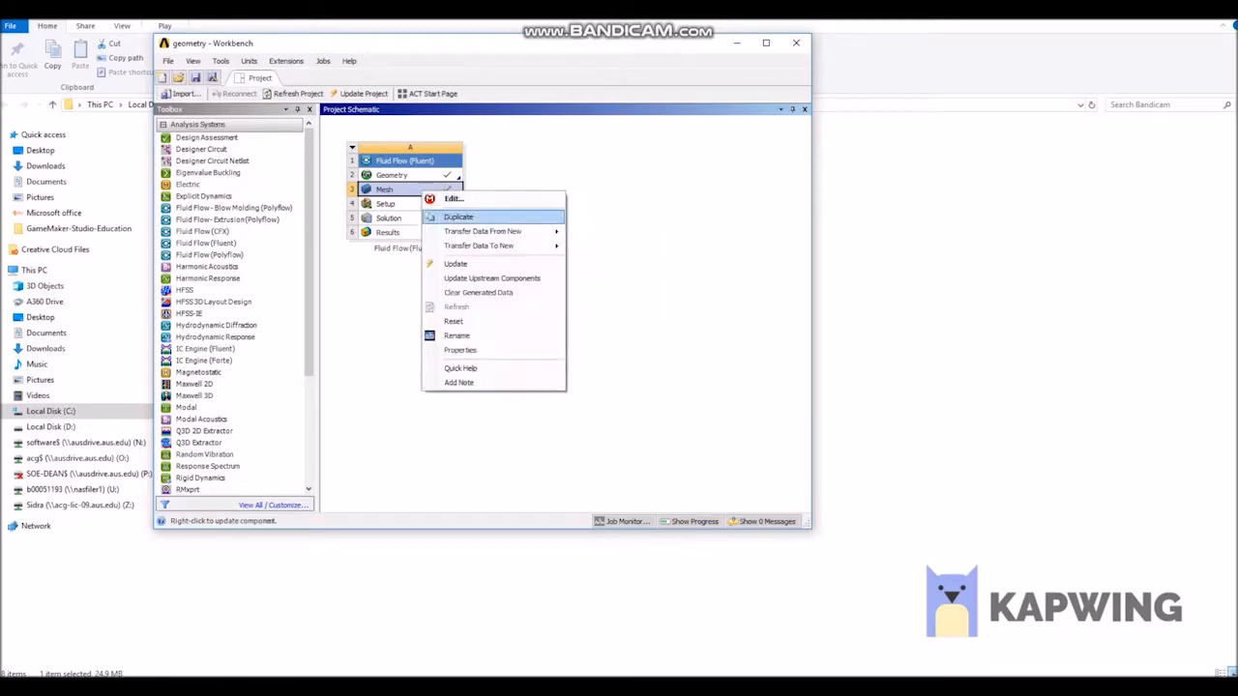
{"action": "left_click", "coordinate": [488, 278]}
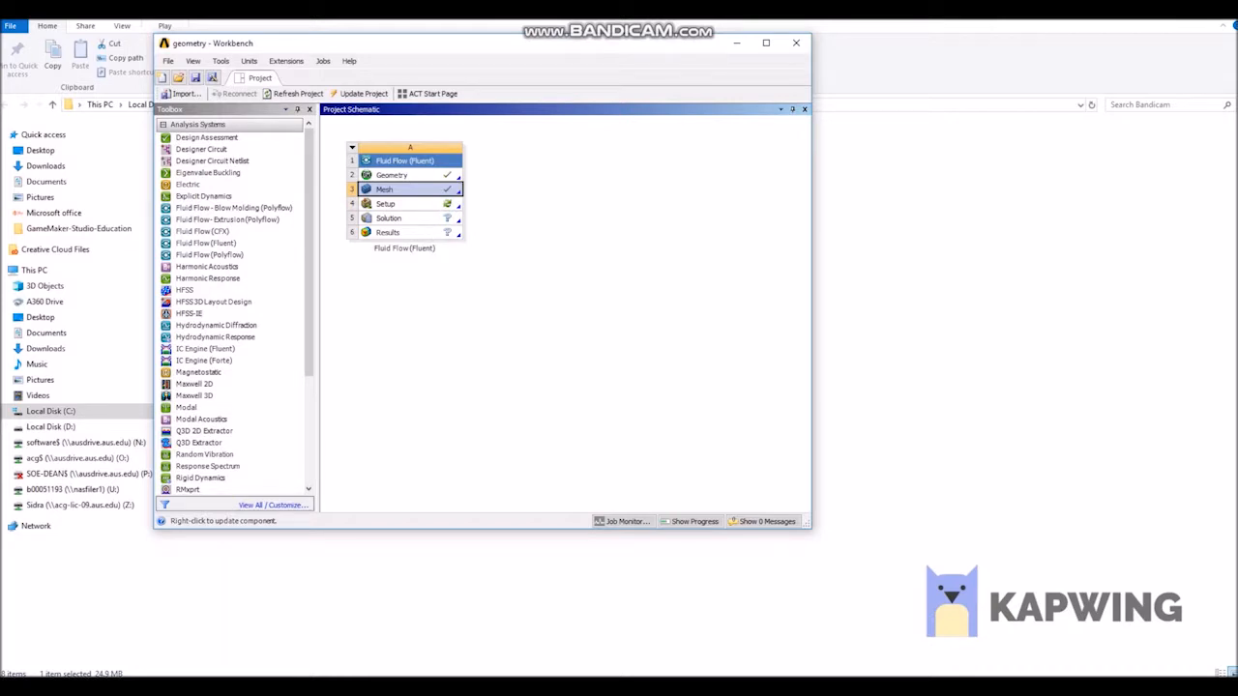
Launch Fluent from the system's Setup cell with serial processing and mesh display after reading.
{"action": "double_click", "coordinate": [397, 205]}
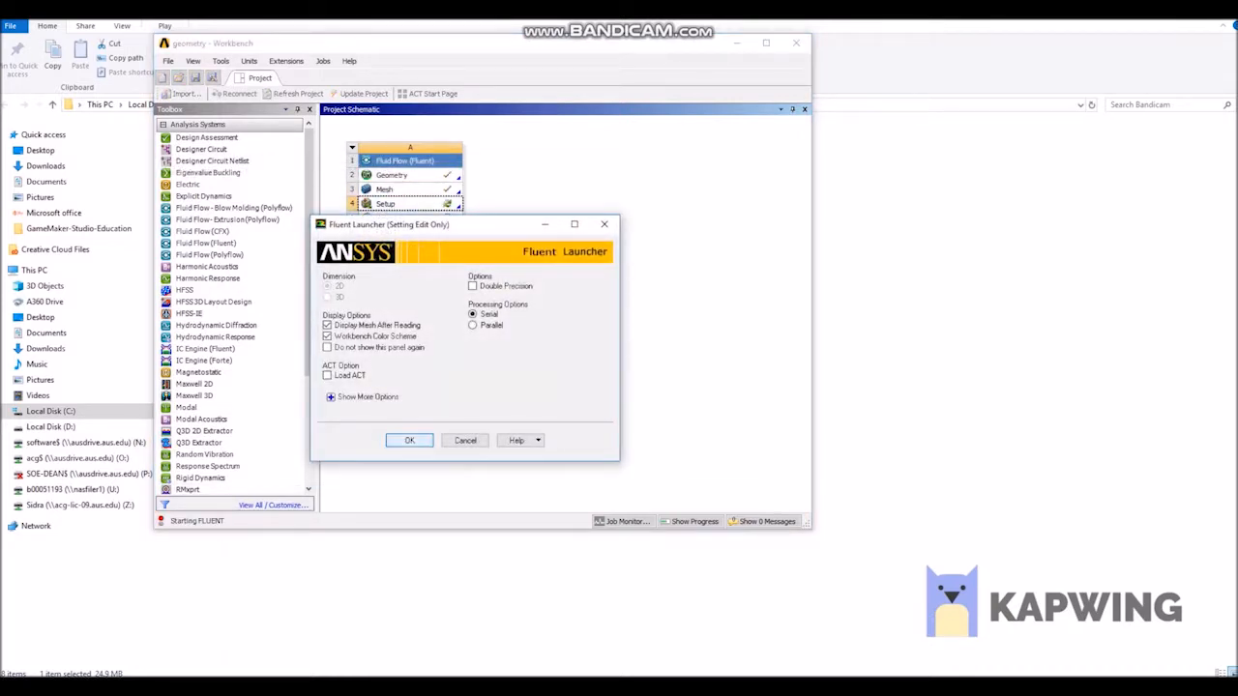
{"action": "left_click", "coordinate": [410, 441]}
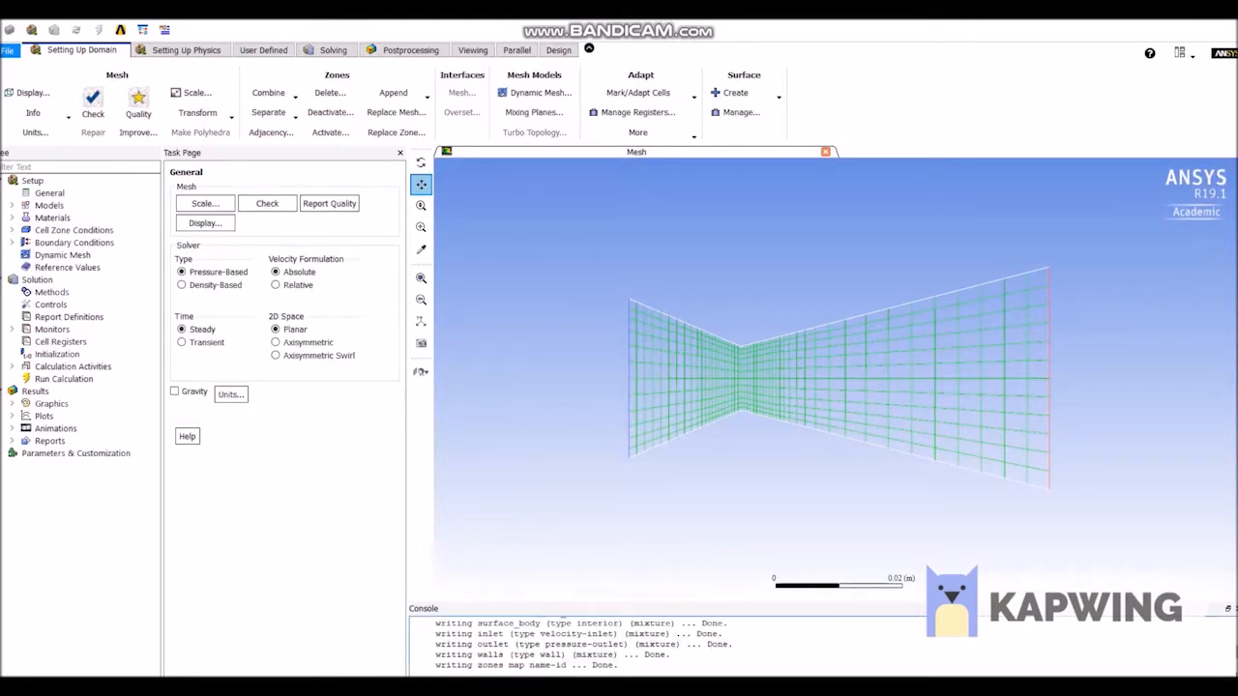
{"action": "scroll", "coordinate": [816, 481], "scroll_direction": "down", "scroll_amount": 1}
{"action": "scroll", "coordinate": [817, 481], "scroll_direction": "up", "scroll_amount": 3}
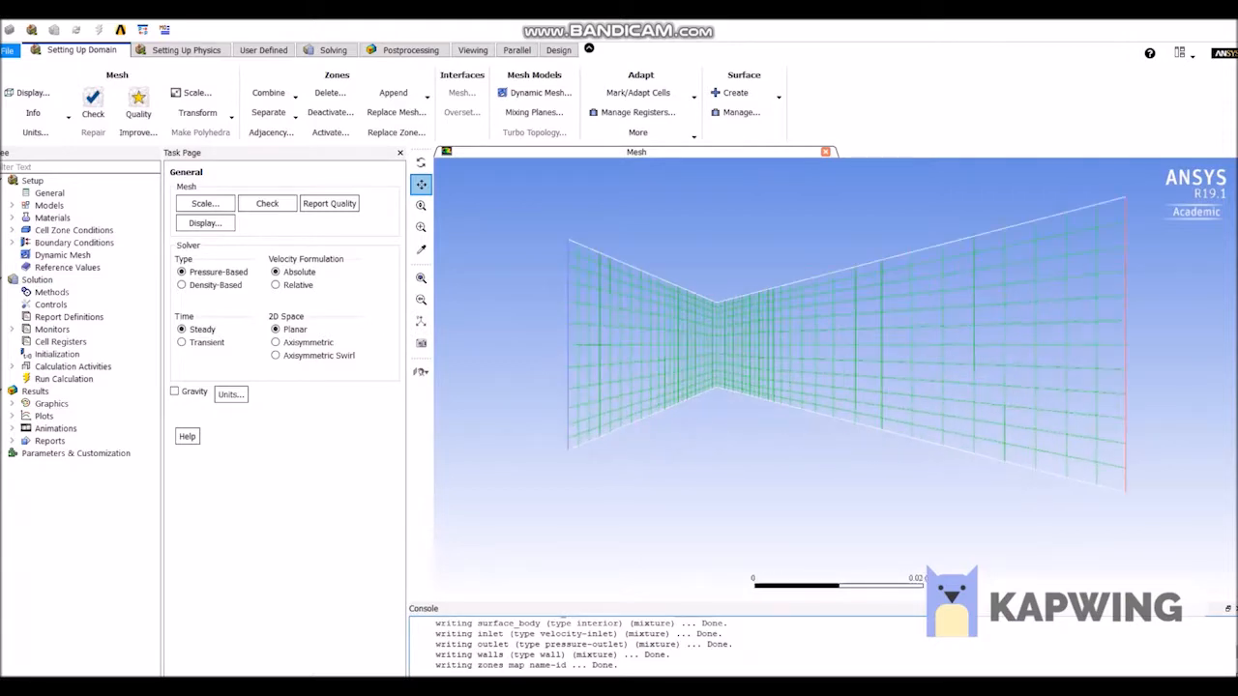
Set the solver type to Density-Based and enable the Energy Equation.
{"action": "left_click", "coordinate": [182, 284]}
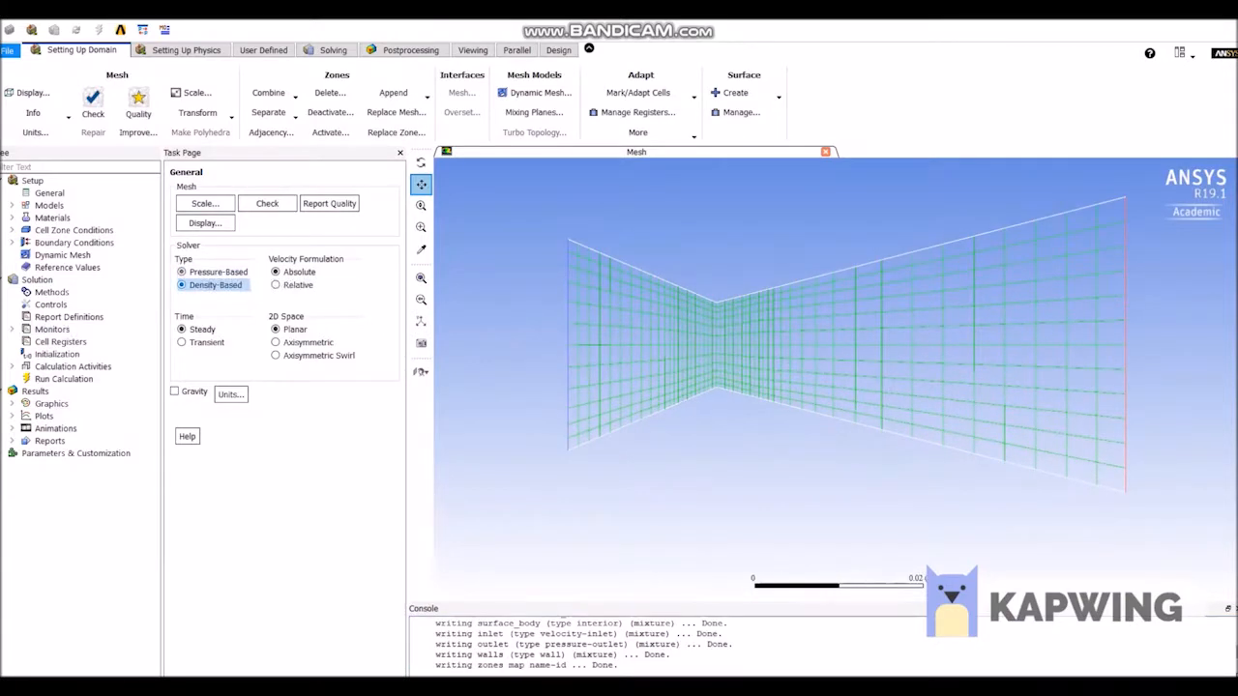
{"action": "double_click", "coordinate": [49, 206]}
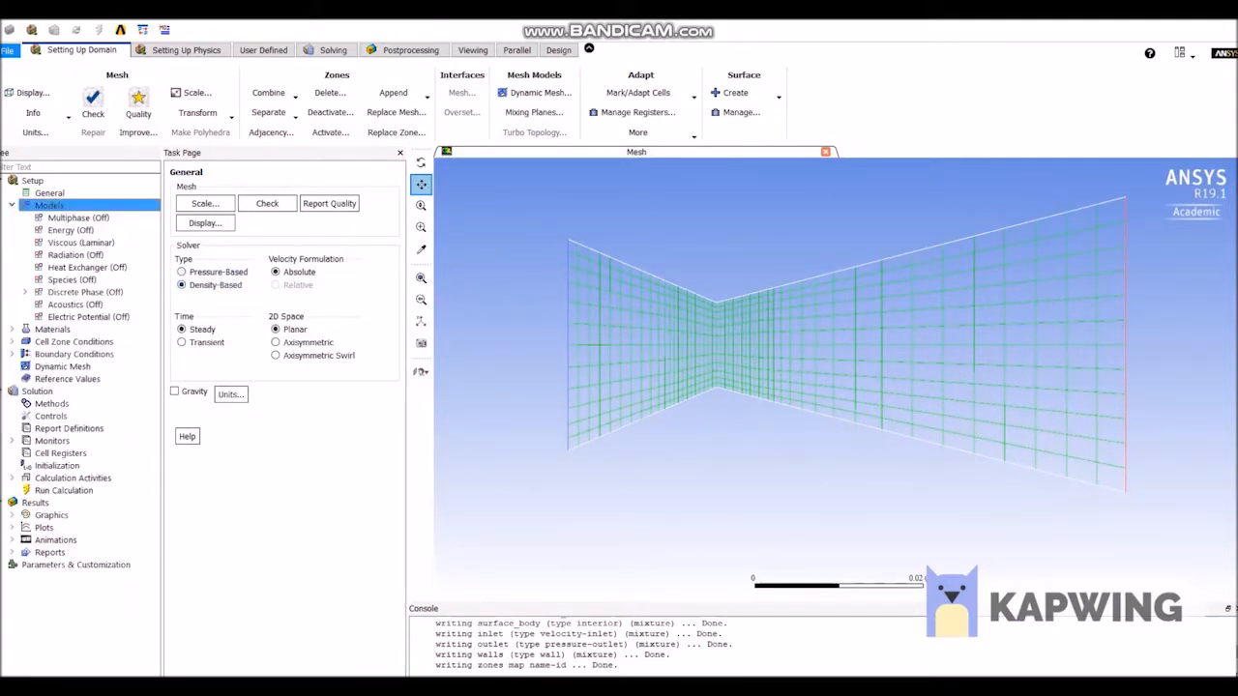
{"action": "double_click", "coordinate": [197, 224]}
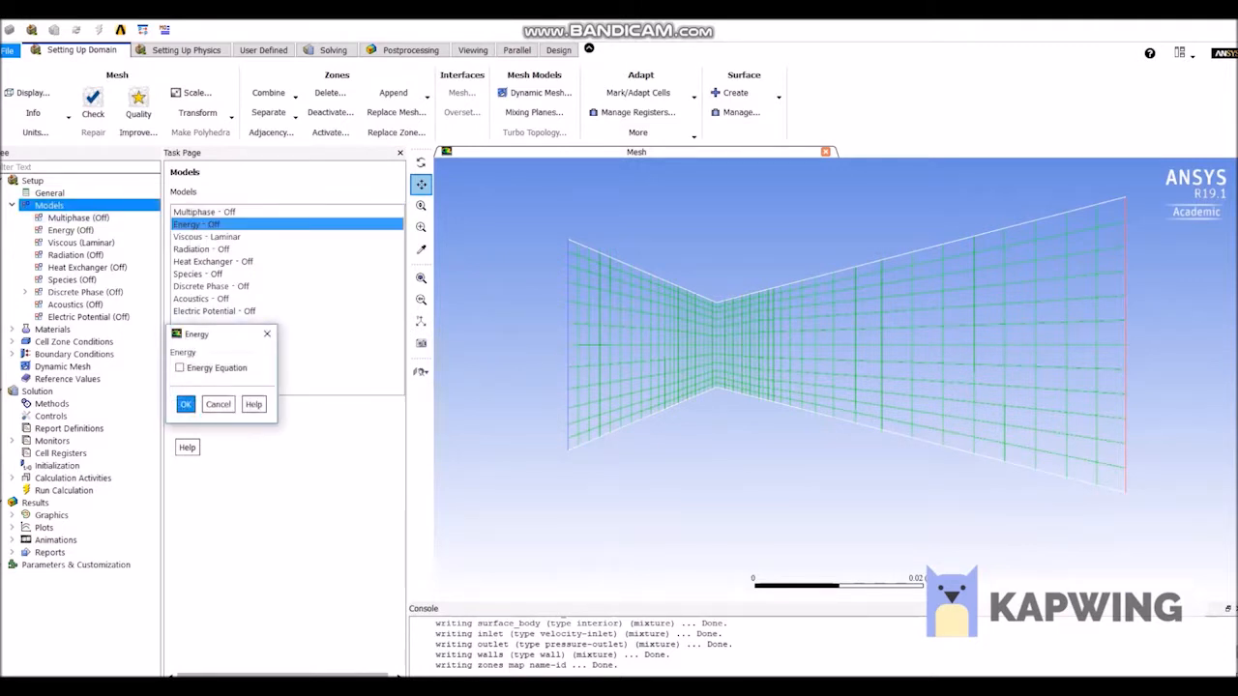
{"action": "left_click", "coordinate": [181, 368]}
{"action": "left_click", "coordinate": [185, 405]}
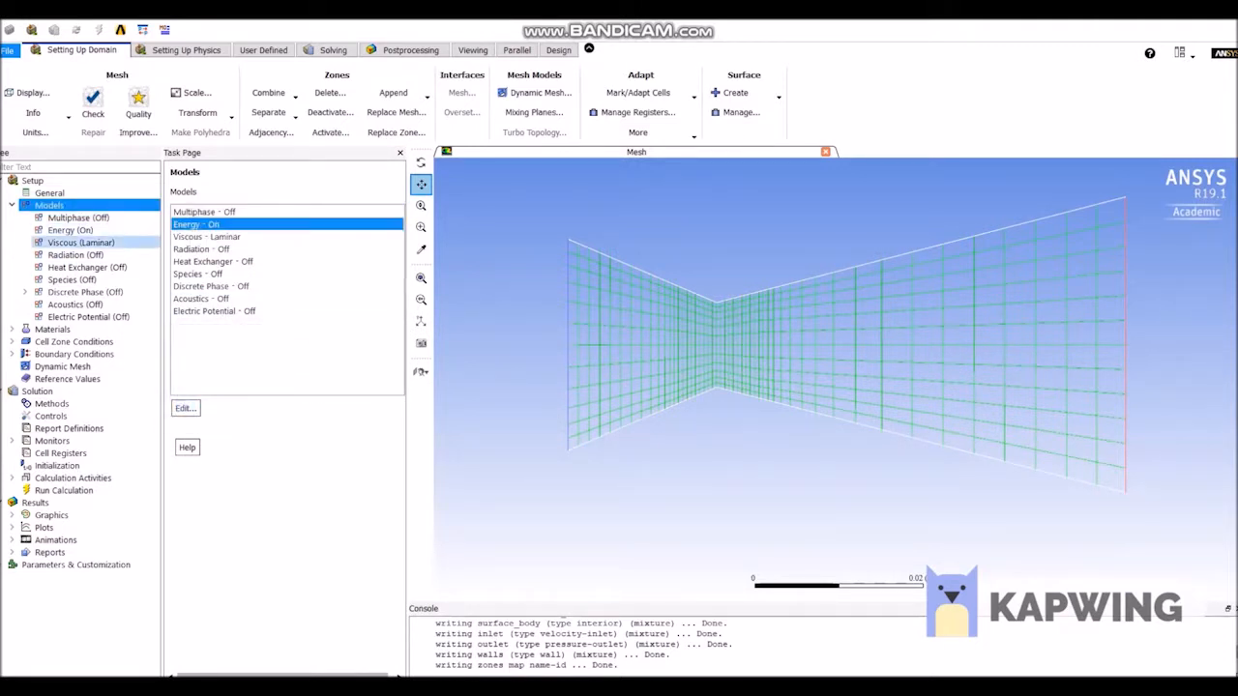
Set the density of the fluid material air to ideal-gas.
{"action": "double_click", "coordinate": [52, 329]}
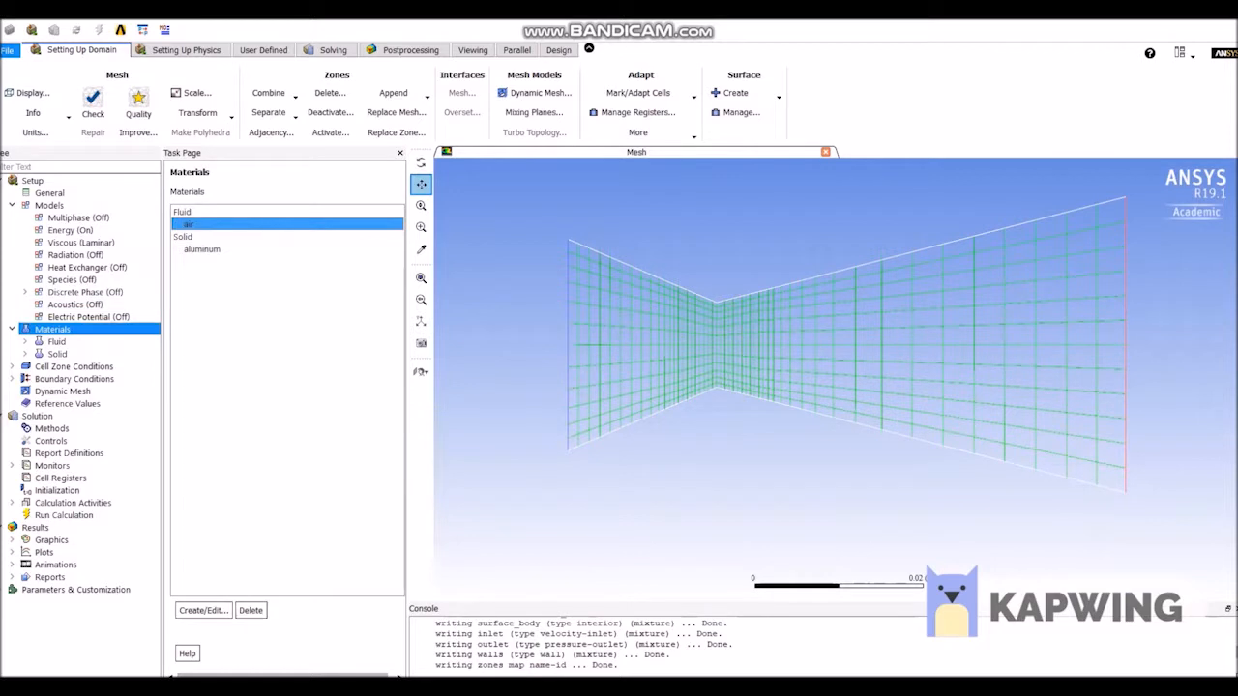
{"action": "double_click", "coordinate": [190, 225]}
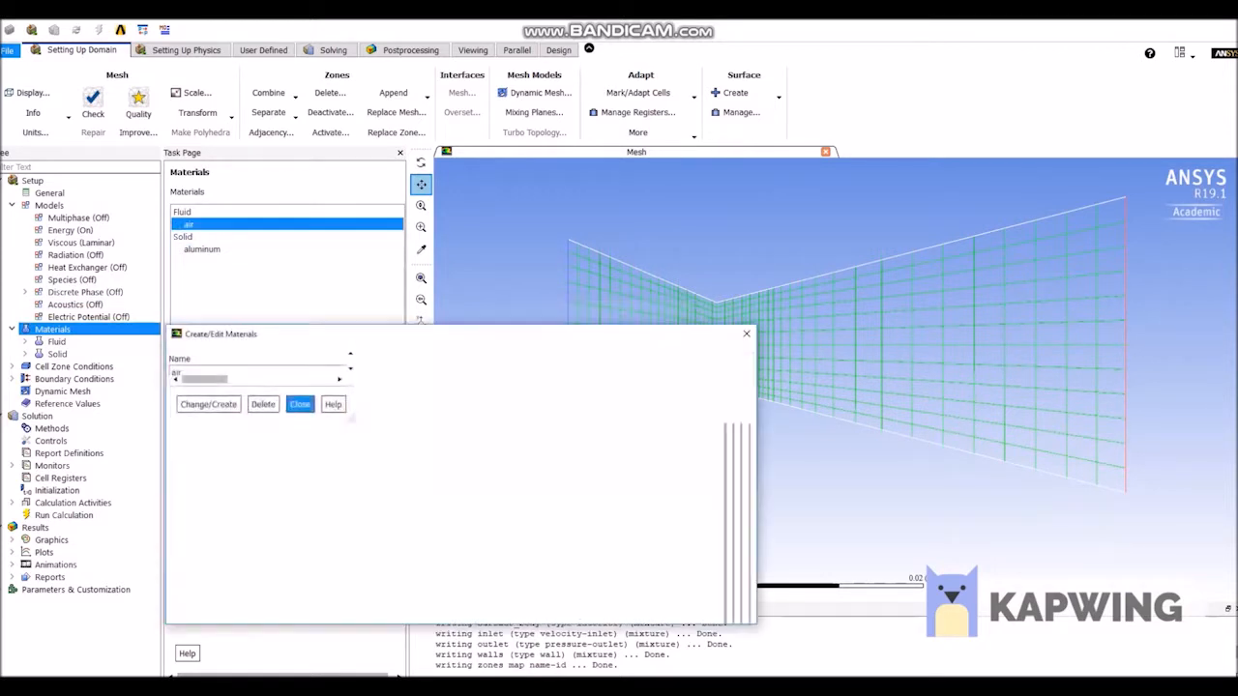
{"action": "left_click", "coordinate": [498, 463]}
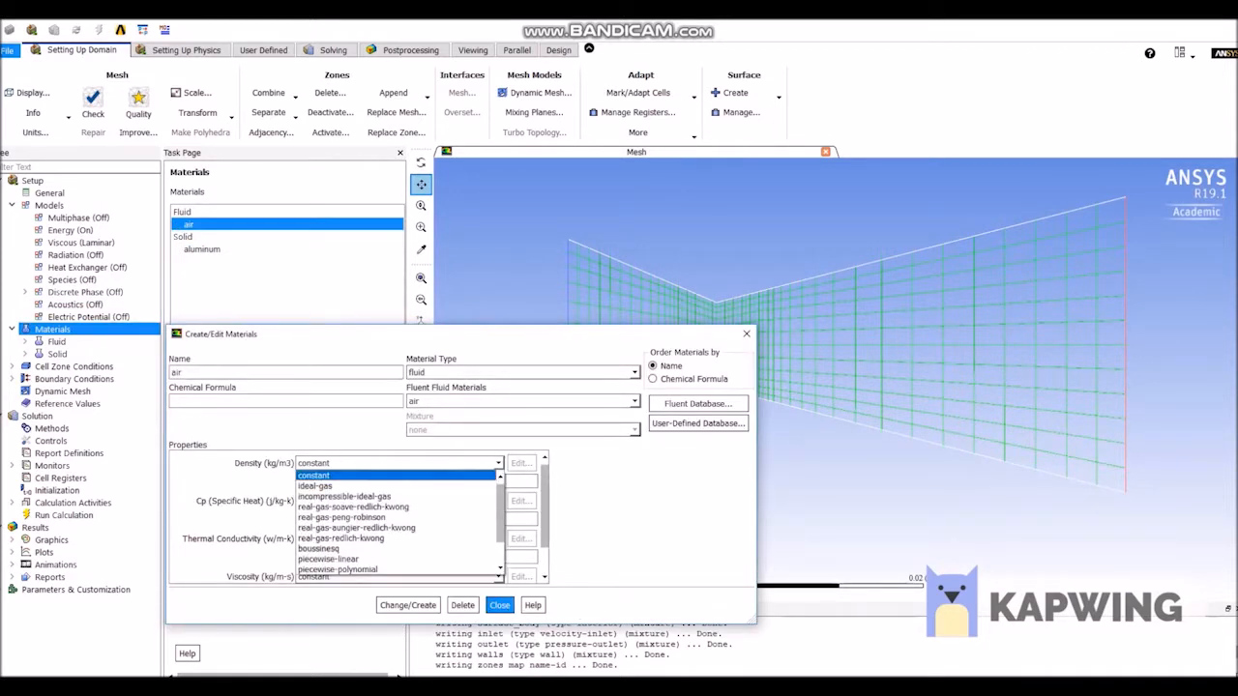
{"action": "left_click", "coordinate": [319, 483]}
Set air's viscosity to sutherland with the Three Coefficient Method, check its properties and close the material editor.
{"action": "scroll", "coordinate": [358, 527], "scroll_direction": "down", "scroll_amount": 2}
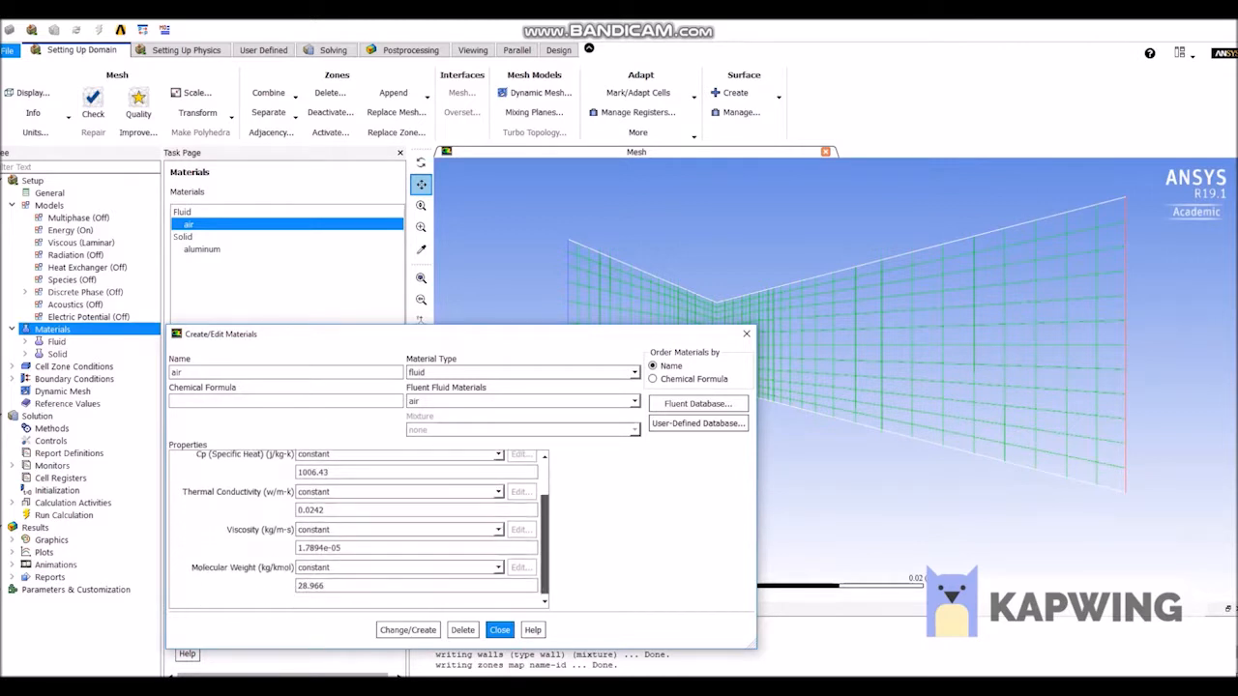
{"action": "left_click", "coordinate": [498, 529]}
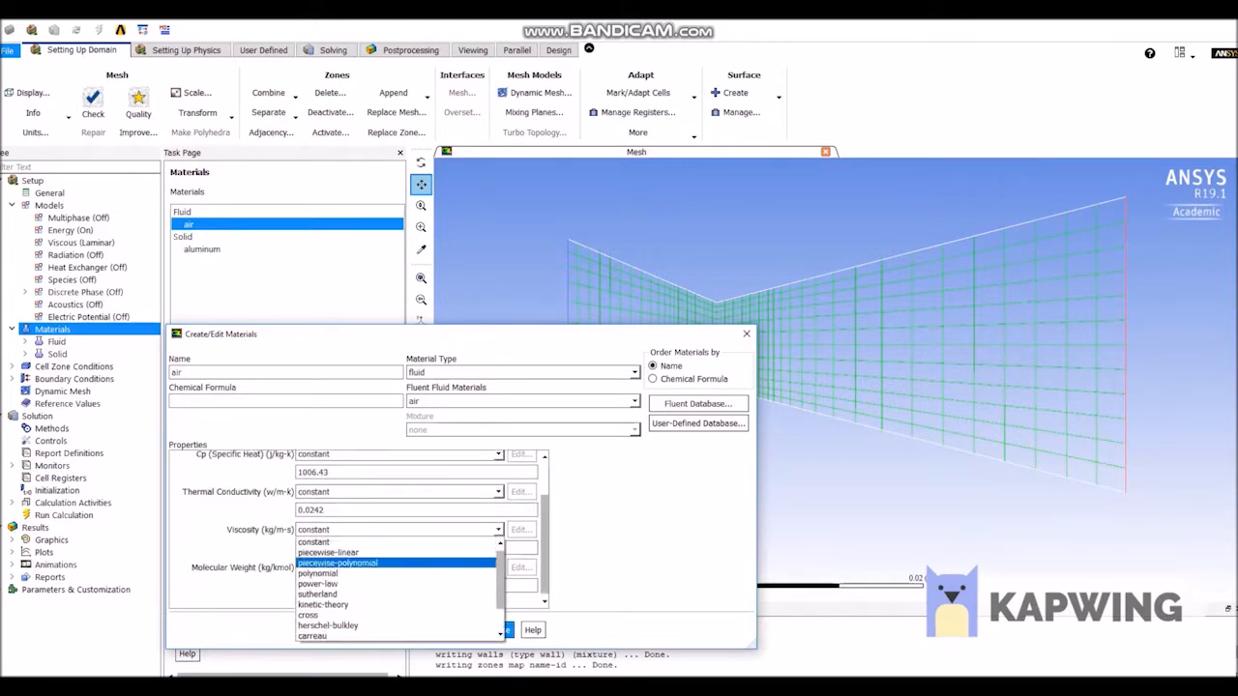
{"action": "left_click", "coordinate": [319, 594]}
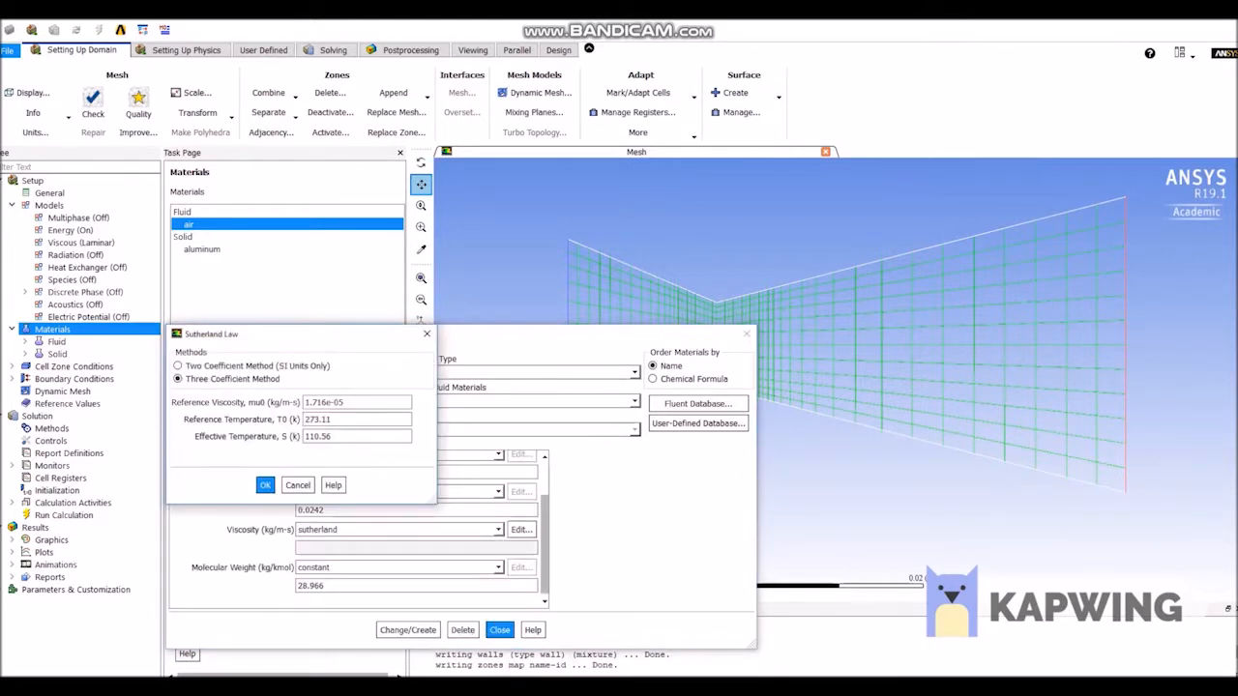
{"action": "left_click", "coordinate": [265, 485]}
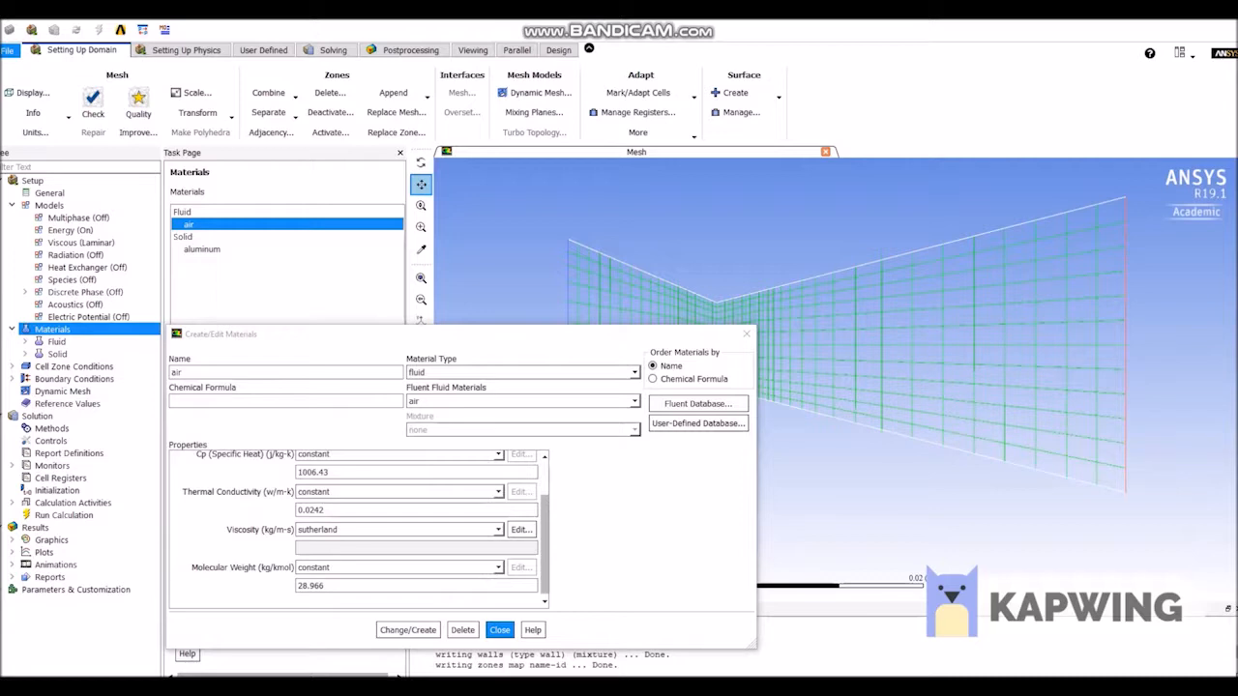
{"action": "double_click", "coordinate": [190, 224]}
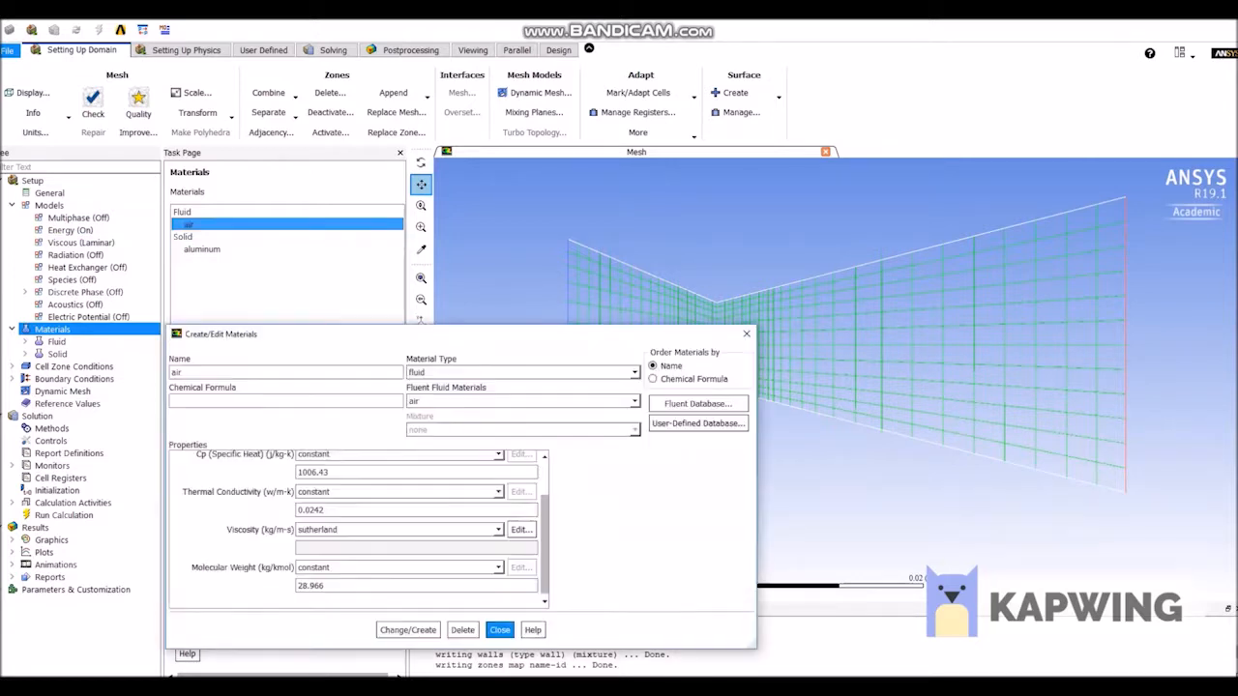
{"action": "scroll", "coordinate": [358, 528], "scroll_direction": "up", "scroll_amount": 2}
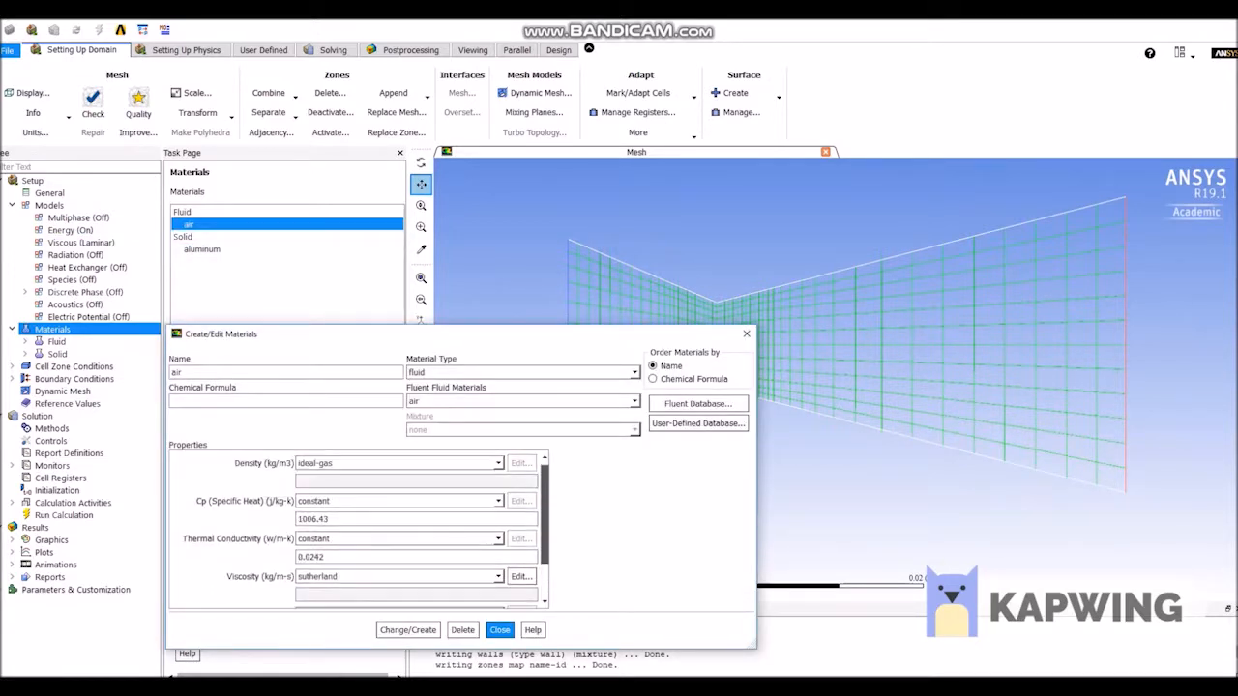
{"action": "left_click", "coordinate": [499, 630]}
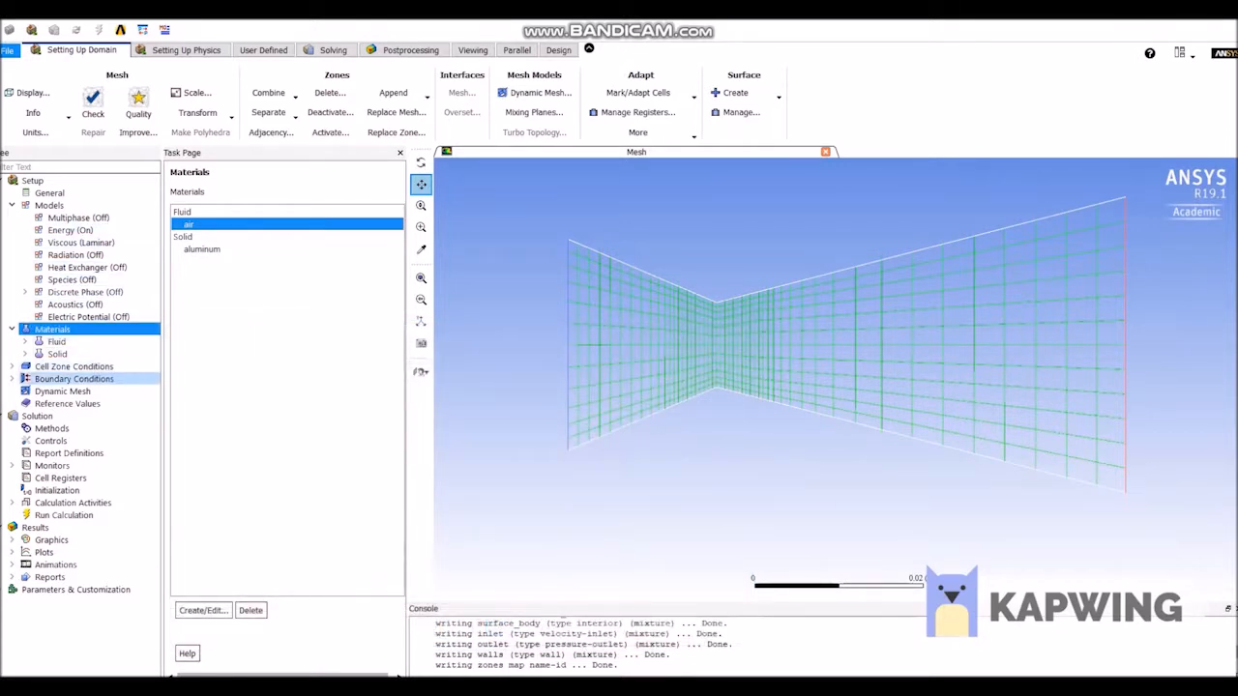
Change the inlet boundary's type from velocity-inlet to pressure-inlet.
{"action": "left_click", "coordinate": [75, 380]}
{"action": "double_click", "coordinate": [75, 380]}
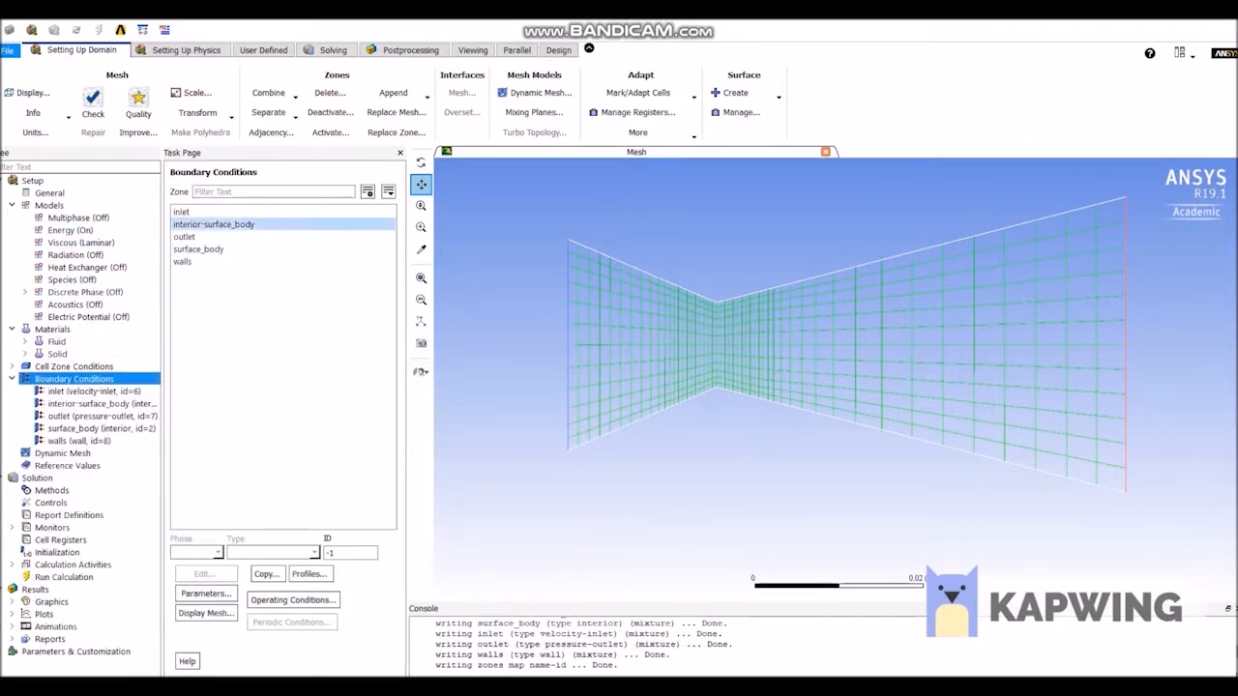
{"action": "left_click", "coordinate": [182, 212]}
{"action": "double_click", "coordinate": [182, 212]}
{"action": "left_click", "coordinate": [367, 510]}
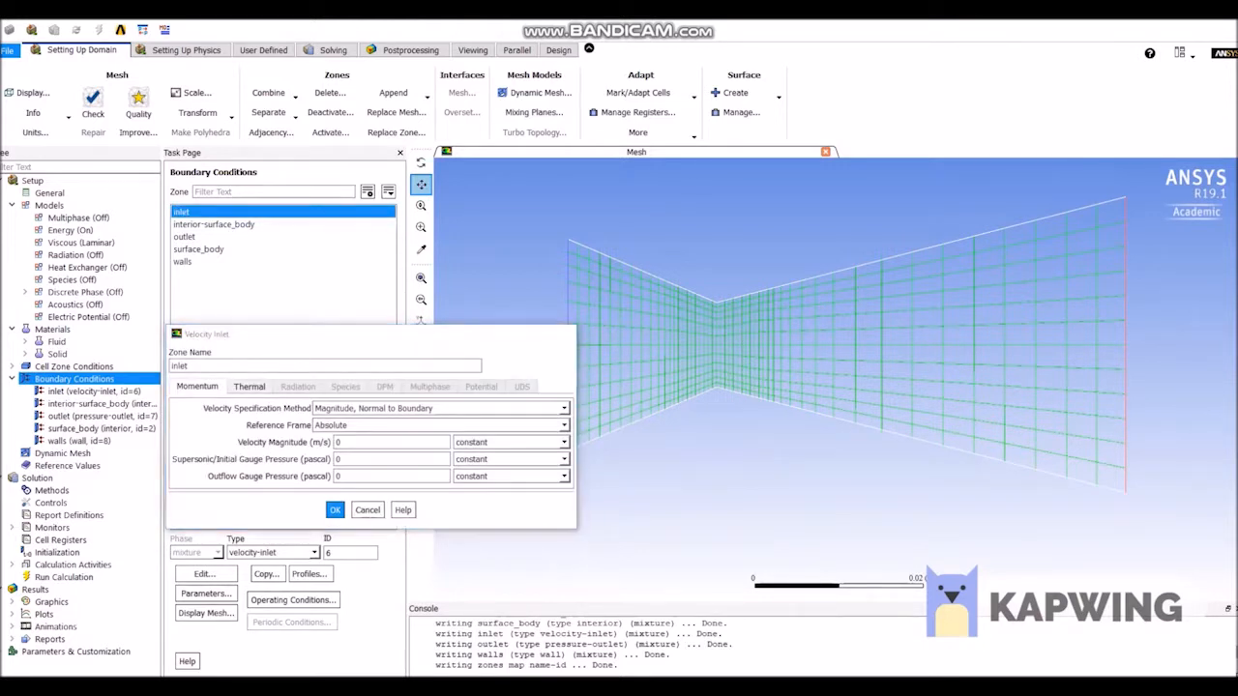
{"action": "left_click", "coordinate": [271, 553]}
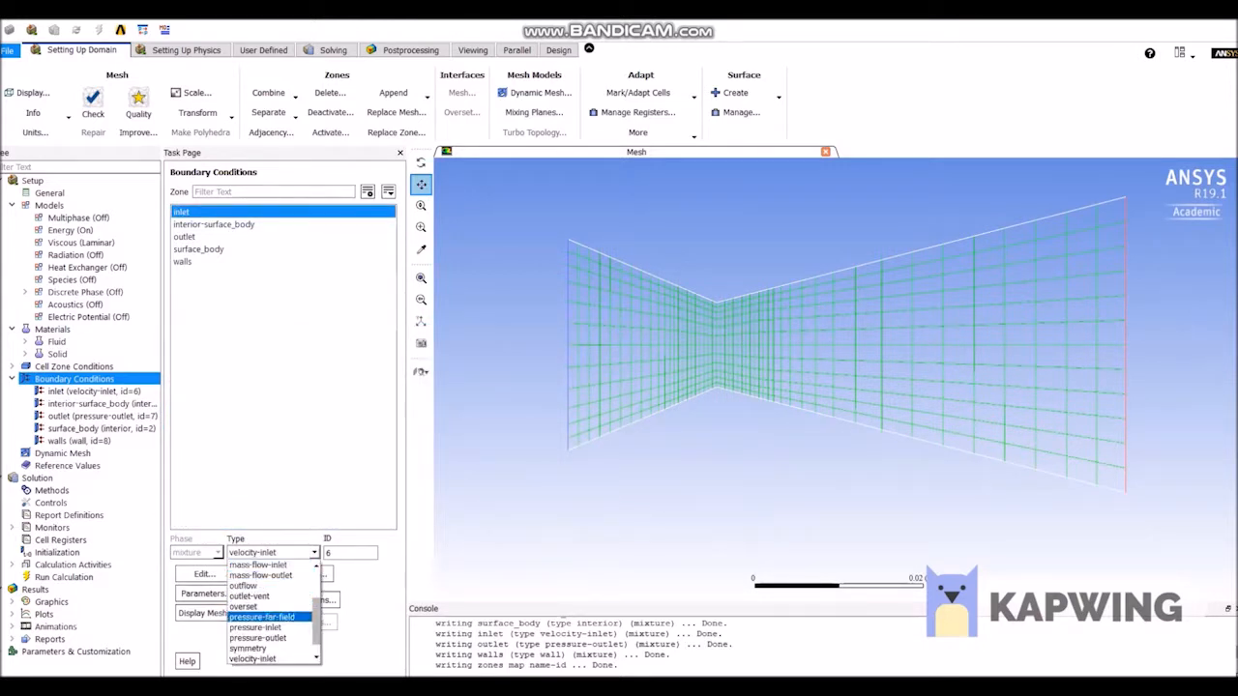
{"action": "left_click", "coordinate": [256, 628]}
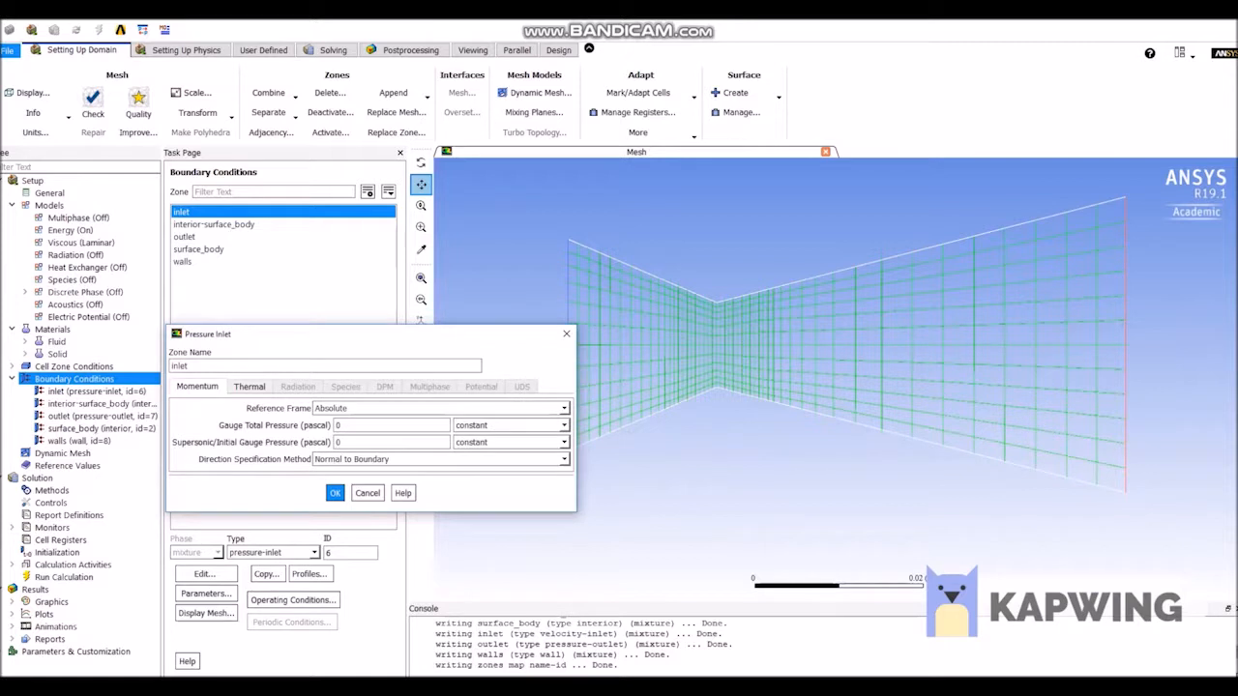
{"action": "left_click_drag", "start_coordinate": [372, 334], "coordinate": [408, 311]}
{"action": "left_click", "coordinate": [604, 312]}
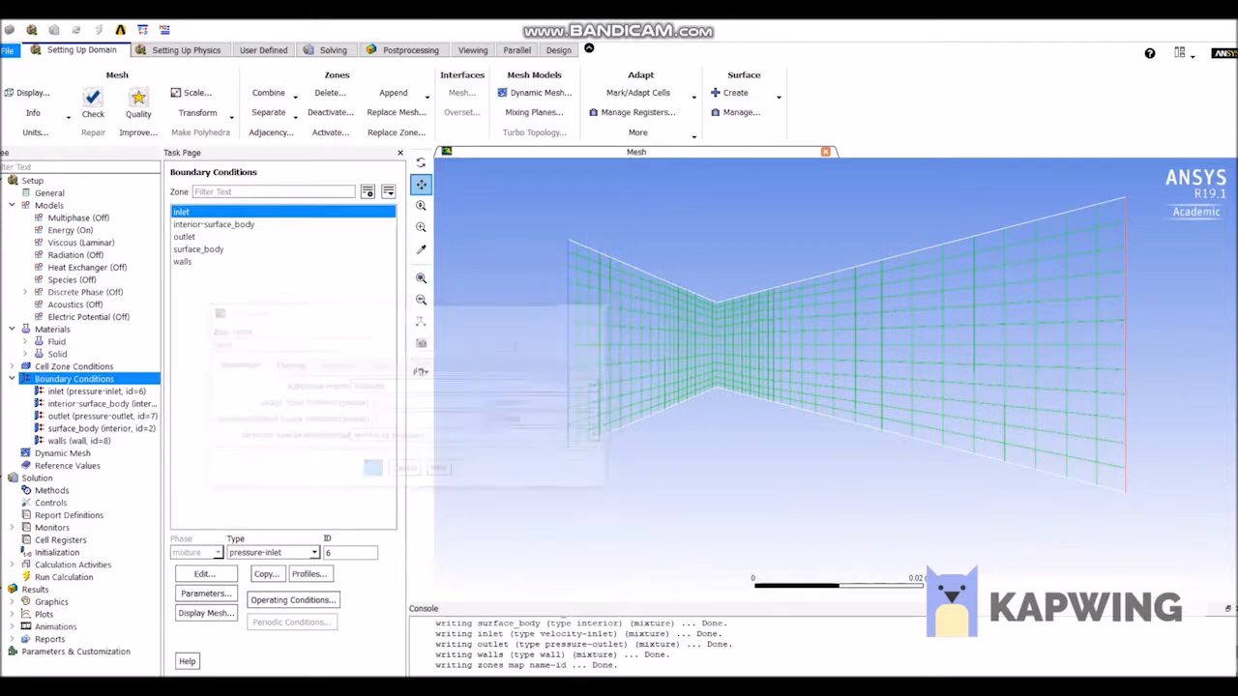
Set the inlet's Gauge Total Pressure to 3e5 pascal.
{"action": "double_click", "coordinate": [184, 212]}
{"action": "left_click", "coordinate": [387, 403]}
{"action": "key", "text": "BackSpace"}
{"action": "type", "text": "3e5"}
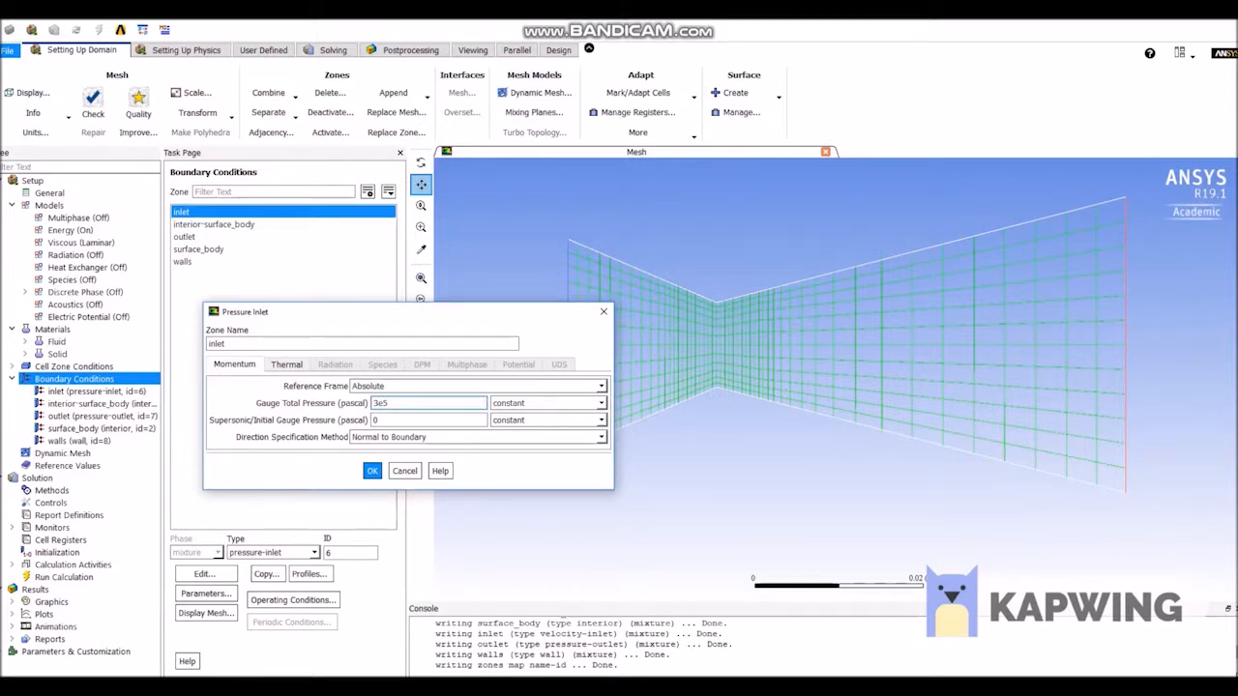
{"action": "left_click", "coordinate": [373, 472]}
Check the settings of the outlet and walls boundary conditions.
{"action": "left_click", "coordinate": [184, 237]}
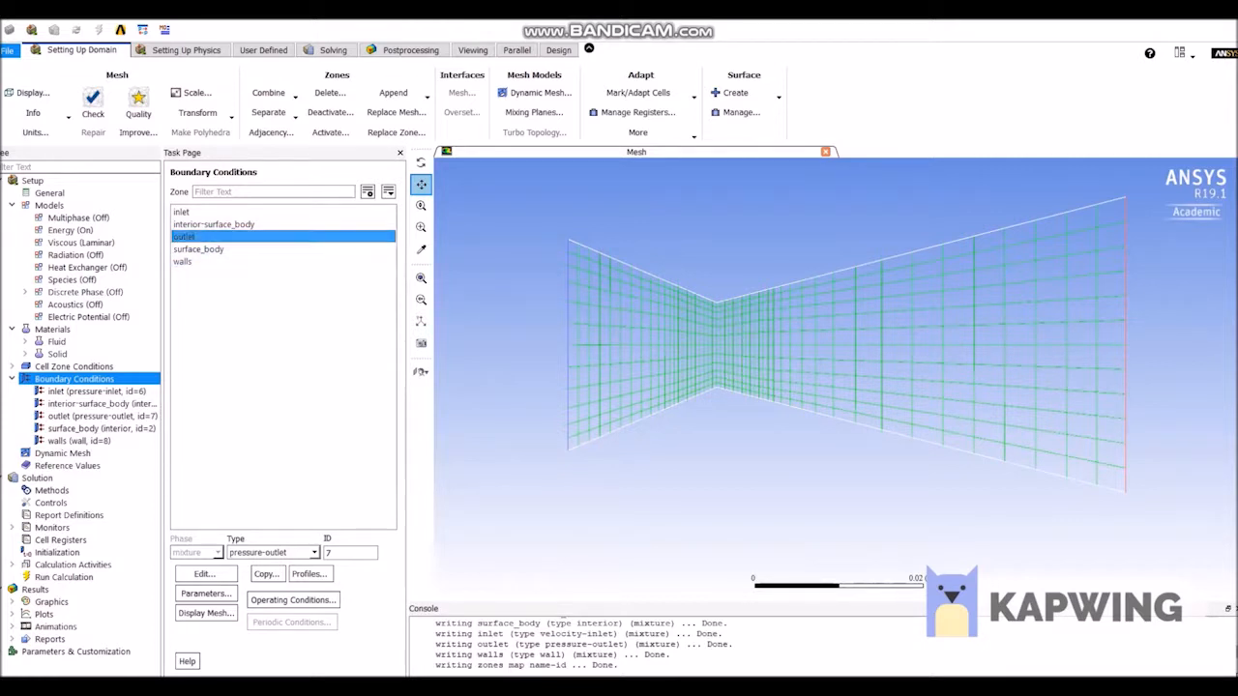
{"action": "left_click", "coordinate": [205, 575]}
{"action": "left_click", "coordinate": [339, 585]}
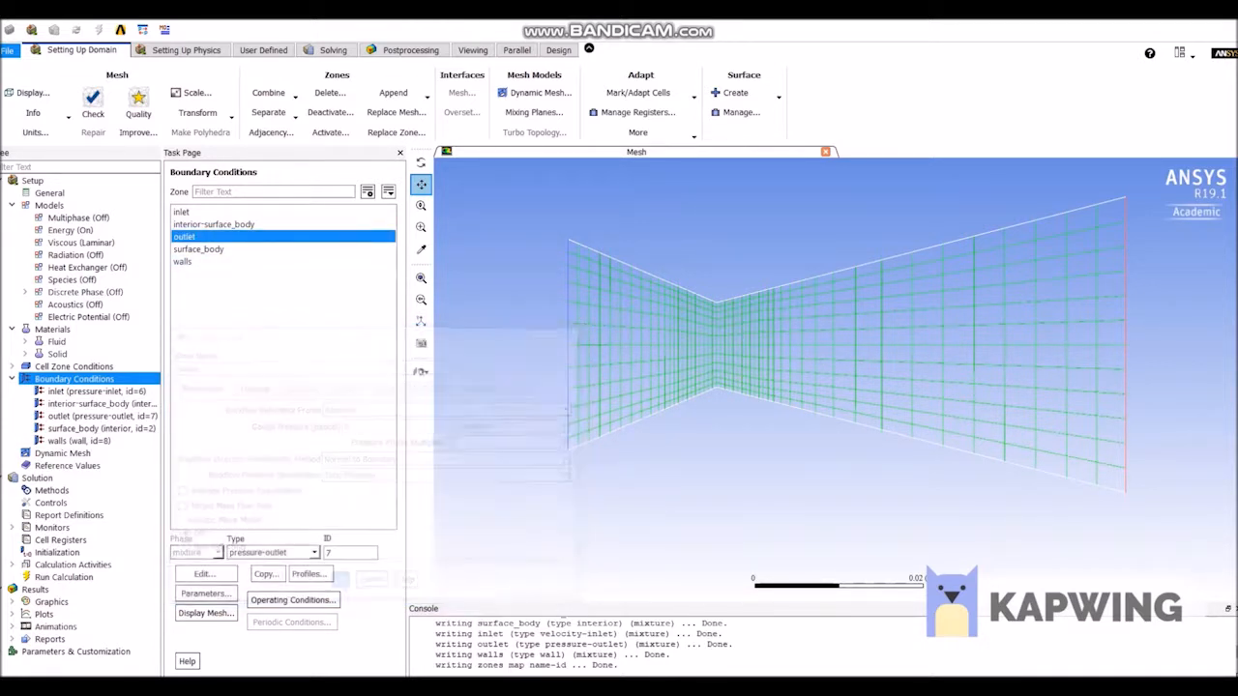
{"action": "left_click", "coordinate": [183, 262]}
{"action": "double_click", "coordinate": [184, 263]}
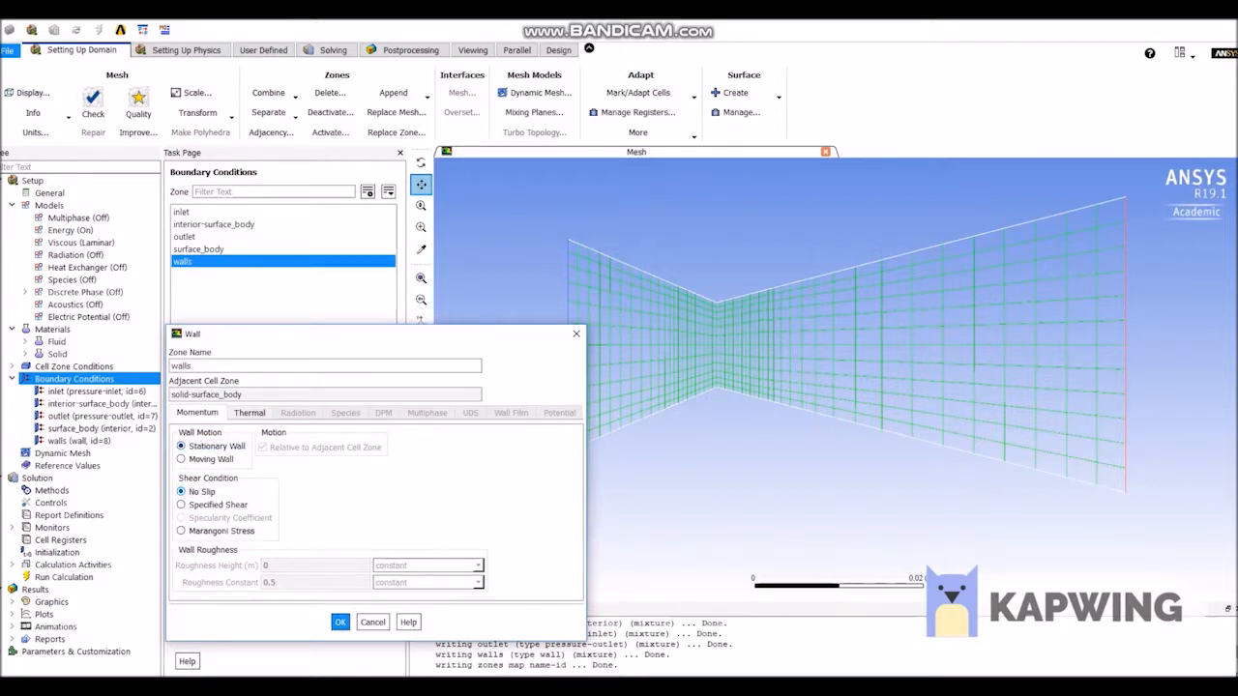
{"action": "left_click", "coordinate": [339, 622]}
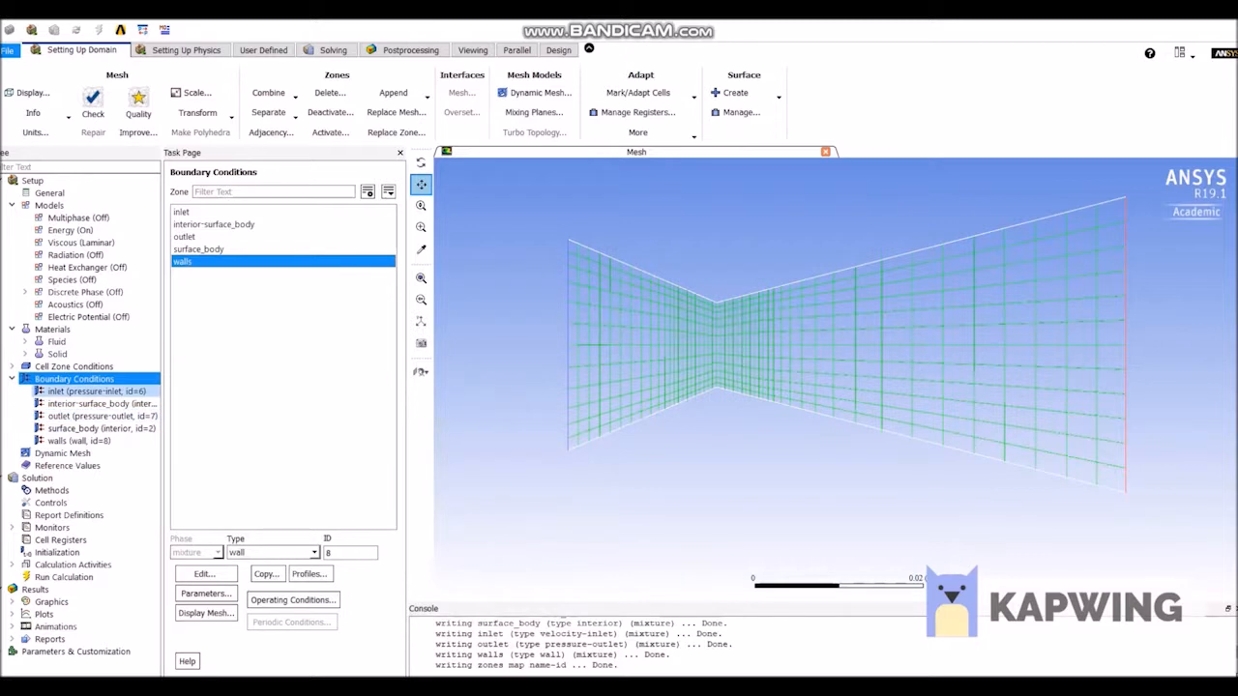
Compute the reference values from the inlet and choose solid-surface_body as the reference zone.
{"action": "left_click", "coordinate": [68, 465]}
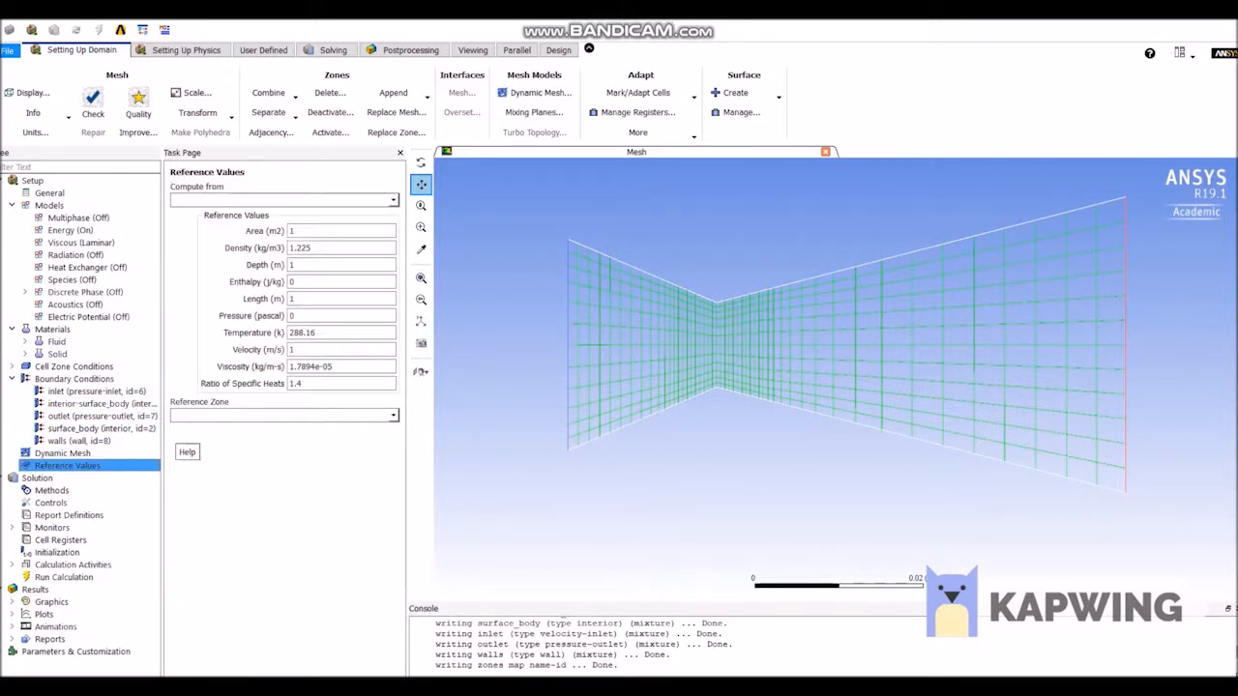
{"action": "left_click_drag", "start_coordinate": [407, 319], "coordinate": [441, 320]}
{"action": "left_click", "coordinate": [427, 201]}
{"action": "left_click", "coordinate": [182, 223]}
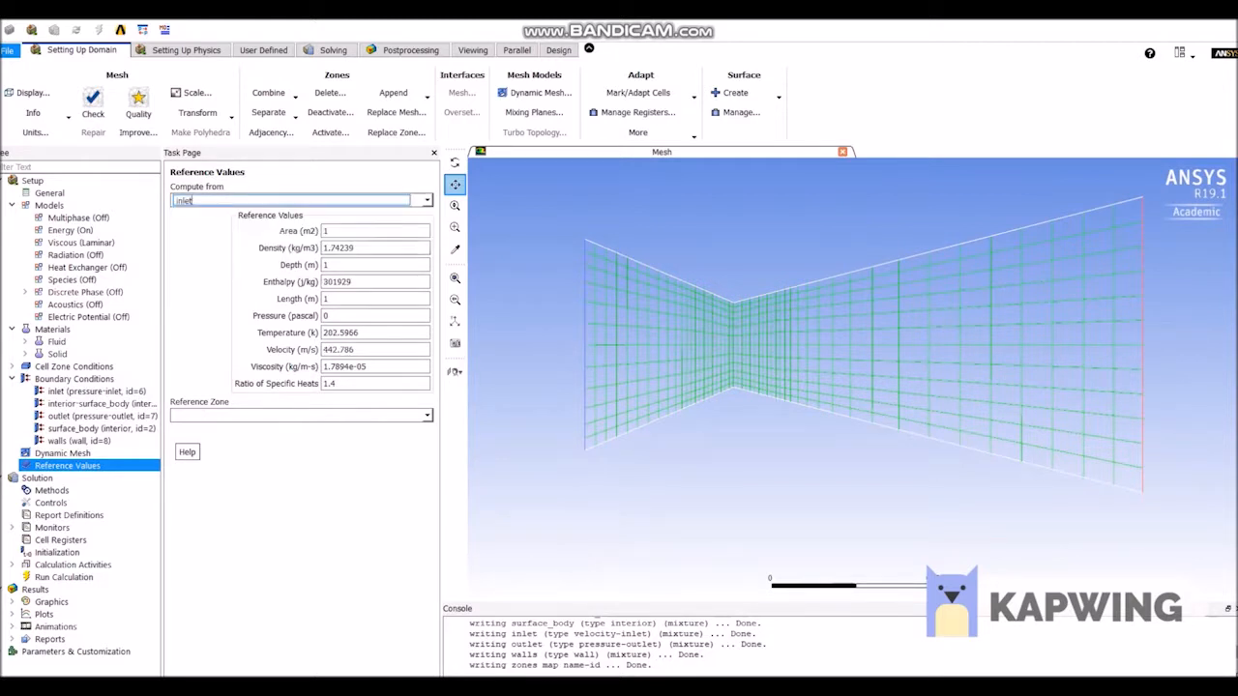
{"action": "left_click", "coordinate": [426, 416]}
{"action": "left_click", "coordinate": [209, 440]}
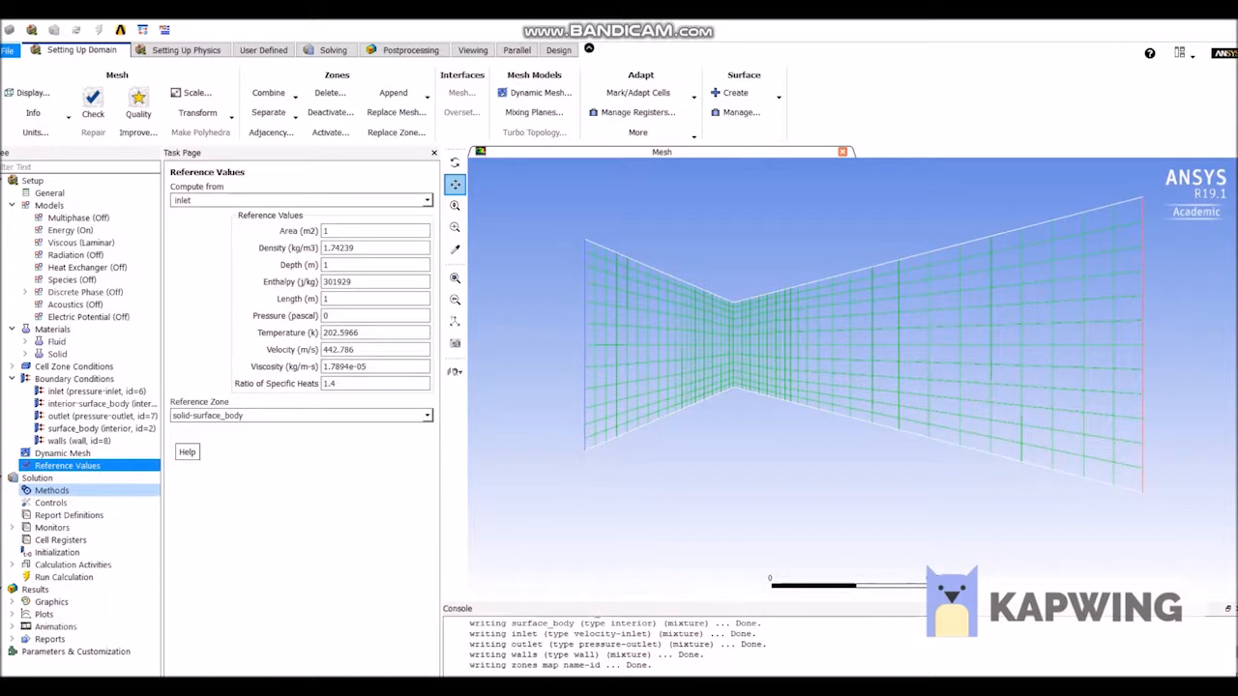
Check the solution methods and set the absolute residual criteria for continuity, x-velocity, y-velocity and energy to 0.00001.
{"action": "left_click", "coordinate": [51, 491]}
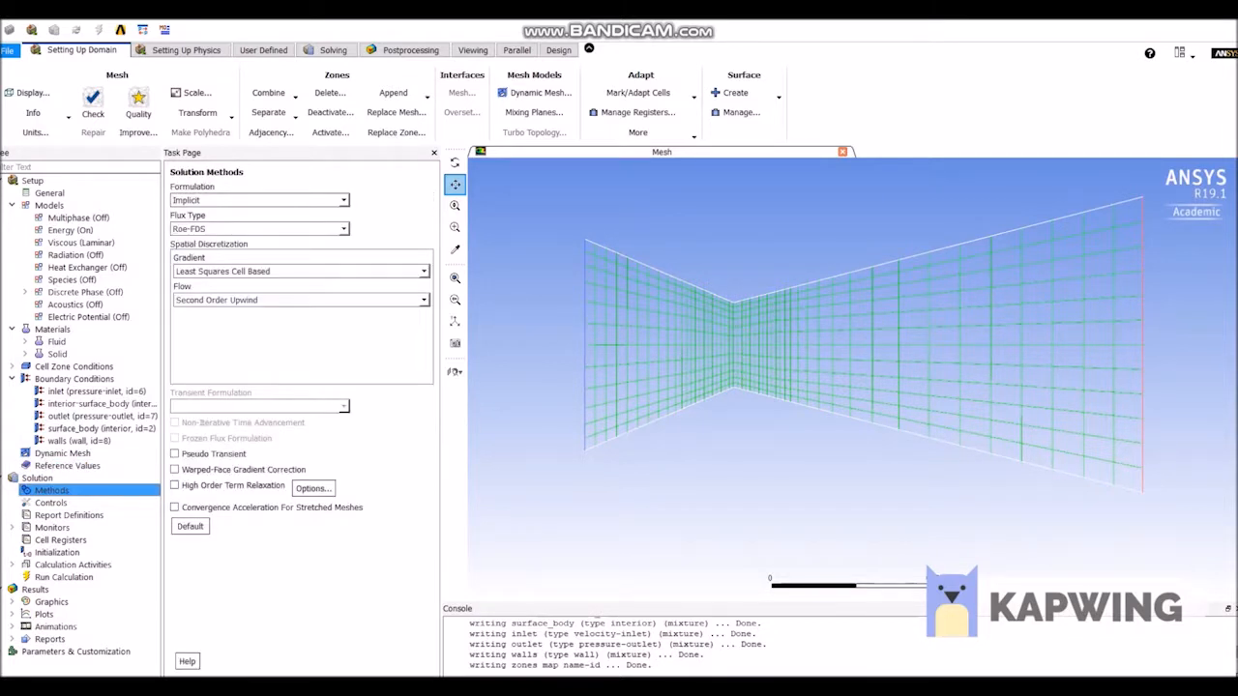
{"action": "key", "text": "Down"}
{"action": "key", "text": "Down"}
{"action": "key", "text": "Down"}
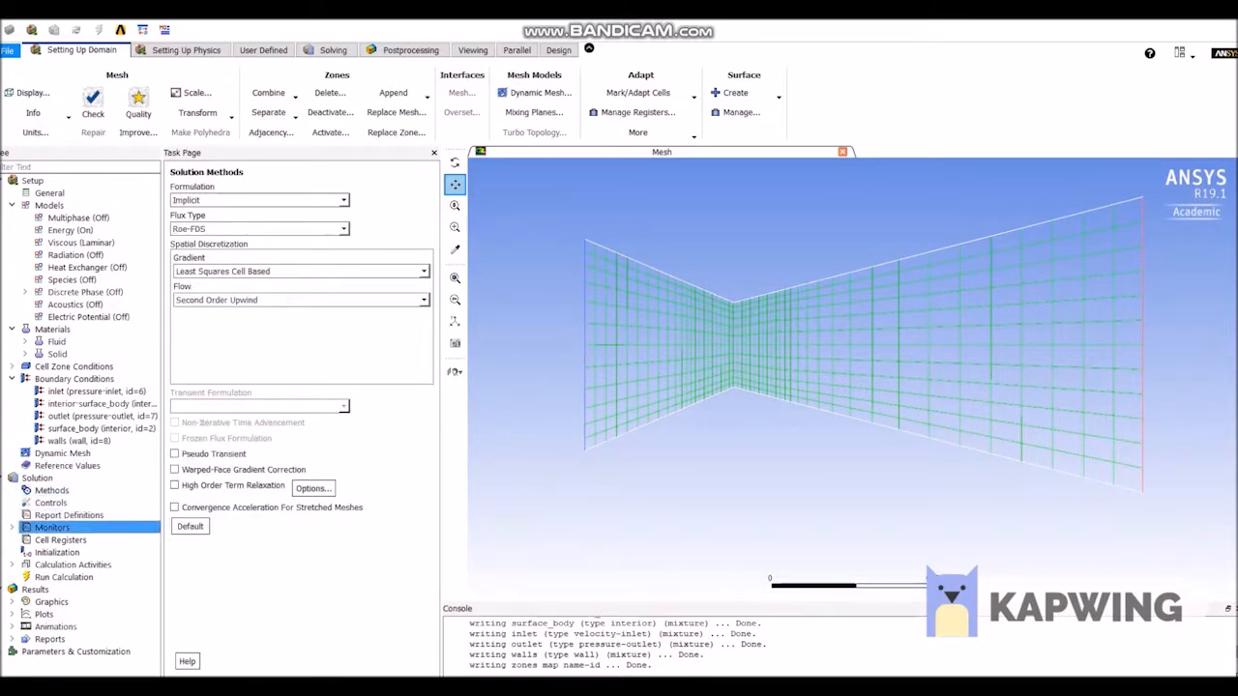
{"action": "key", "text": "Right"}
{"action": "key", "text": "Down"}
{"action": "key", "text": "Return"}
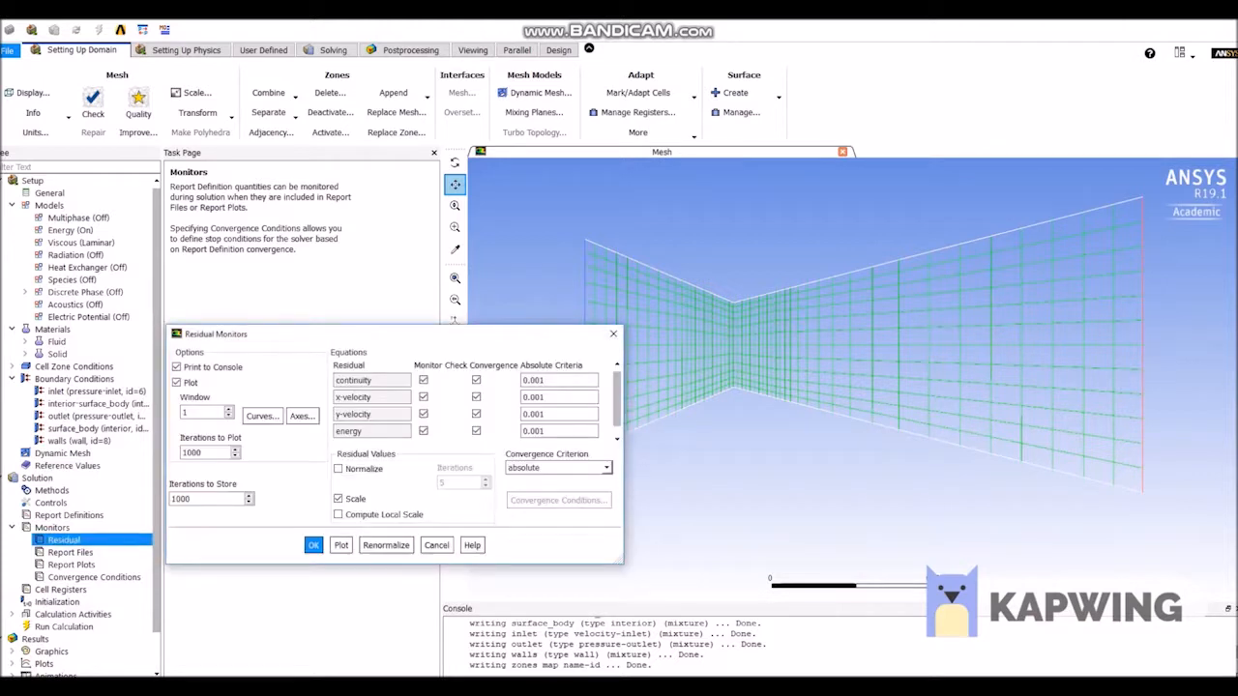
{"action": "left_click", "coordinate": [542, 380]}
{"action": "left_click", "coordinate": [541, 397]}
{"action": "left_click", "coordinate": [541, 414]}
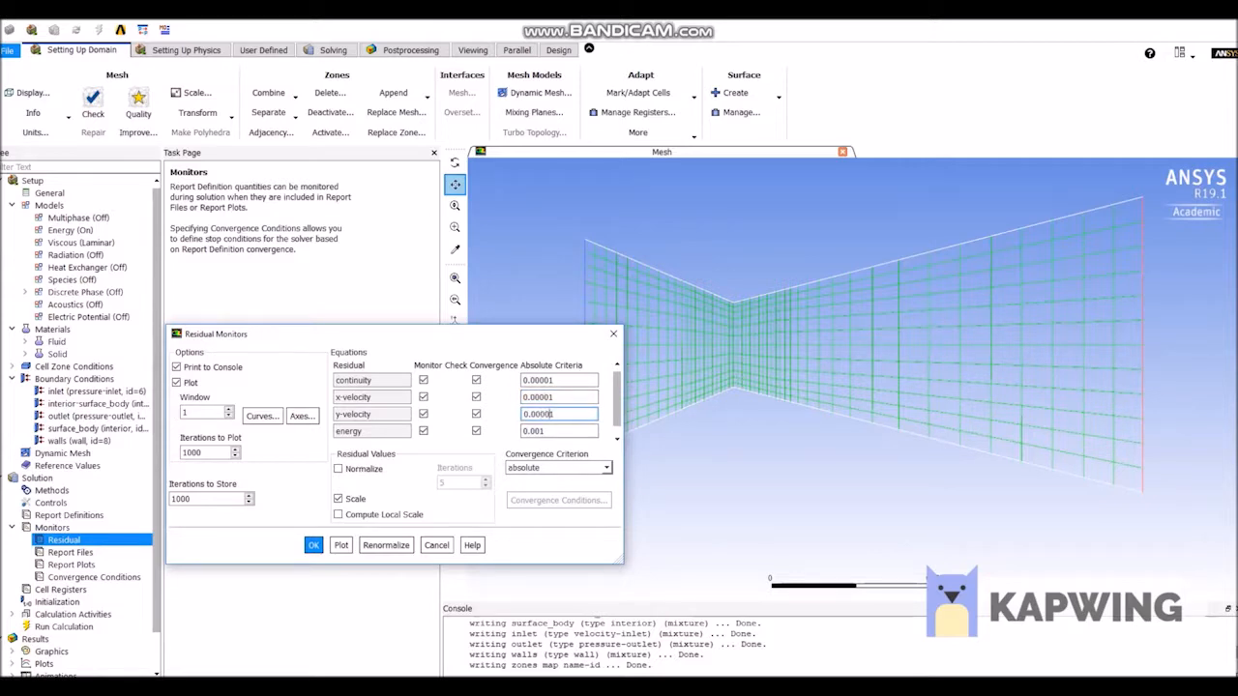
{"action": "left_click", "coordinate": [541, 431]}
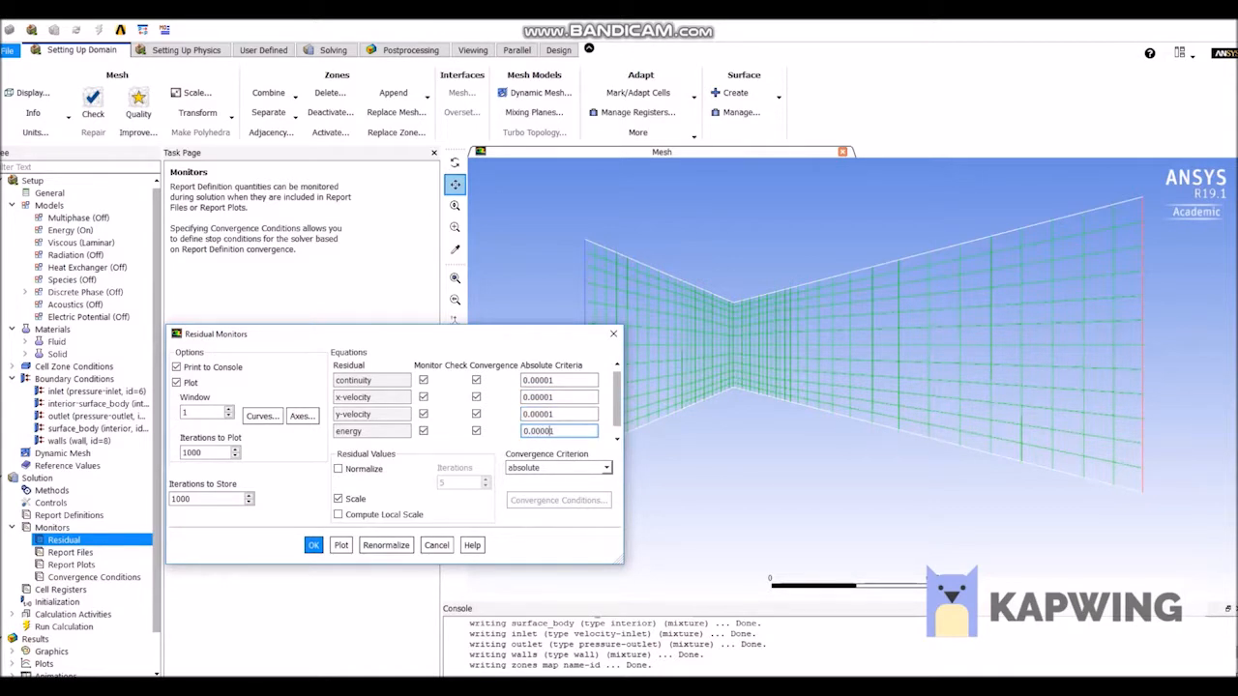
{"action": "left_click", "coordinate": [313, 545]}
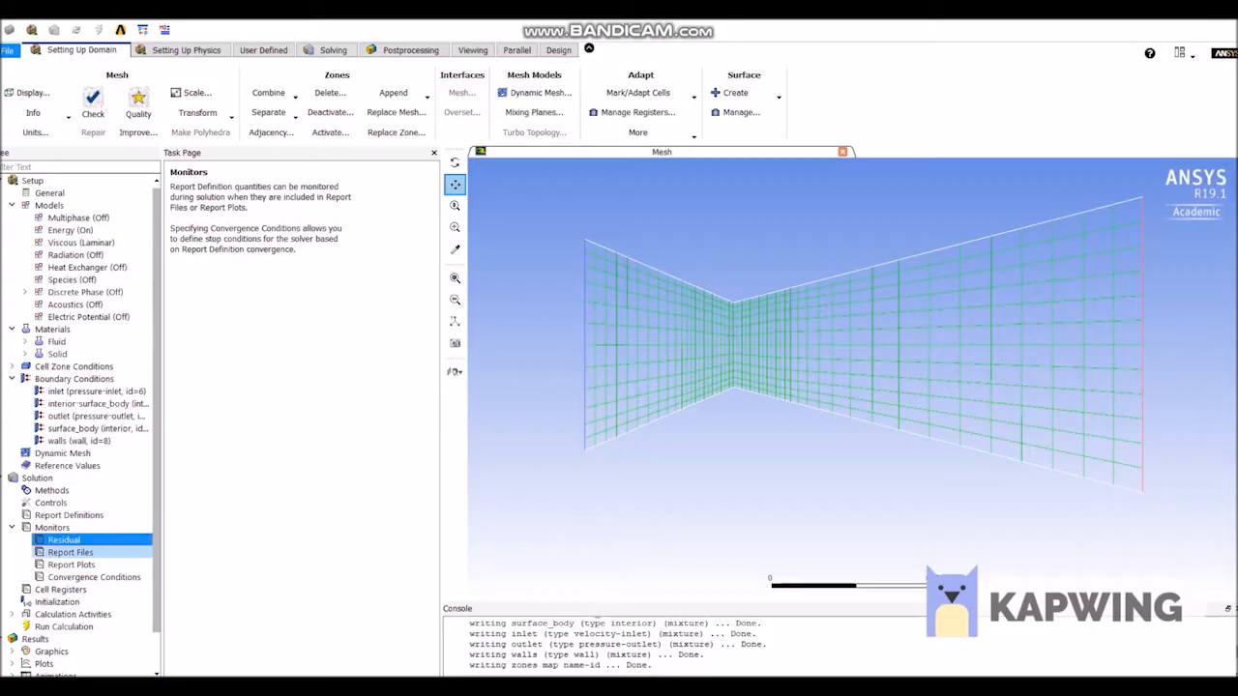
Start a new report plot for the solution monitors and name it cd-1.
{"action": "double_click", "coordinate": [72, 564]}
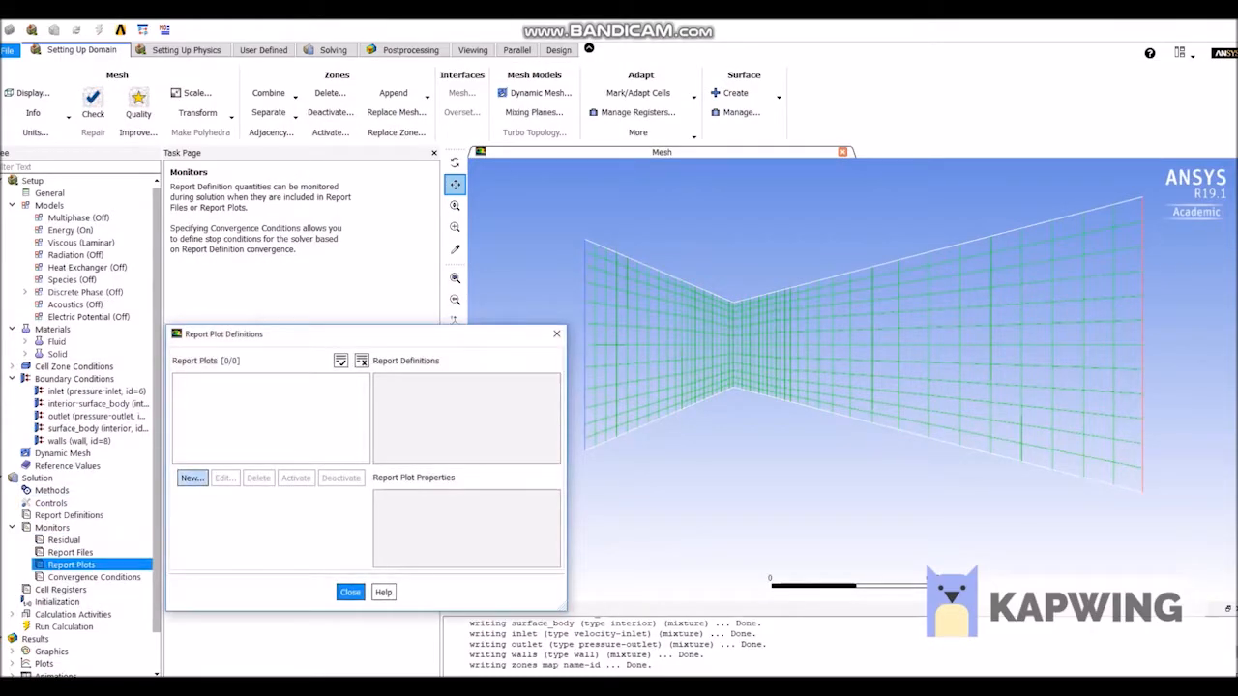
{"action": "left_click", "coordinate": [192, 478]}
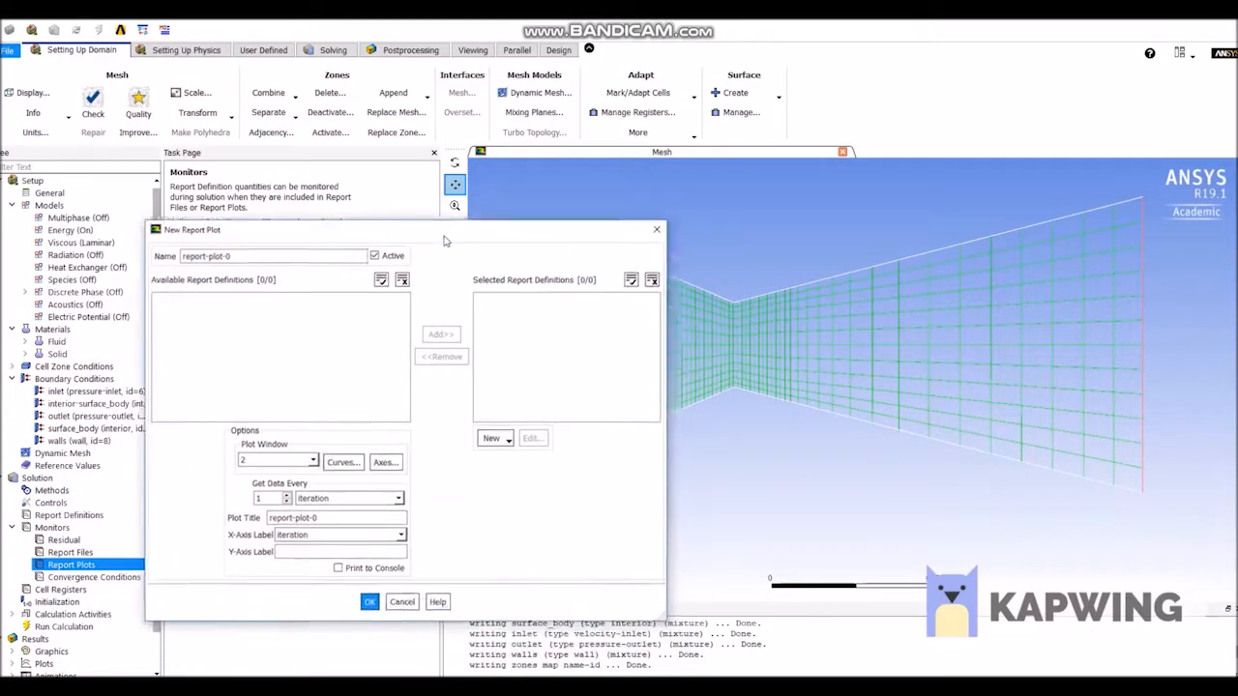
{"action": "key", "text": "BackSpace"}
{"action": "key", "text": "BackSpace"}
{"action": "key", "text": "BackSpace"}
{"action": "key", "text": "BackSpace"}
{"action": "key", "text": "BackSpace"}
{"action": "key", "text": "BackSpace"}
{"action": "key", "text": "BackSpace"}
{"action": "key", "text": "BackSpace"}
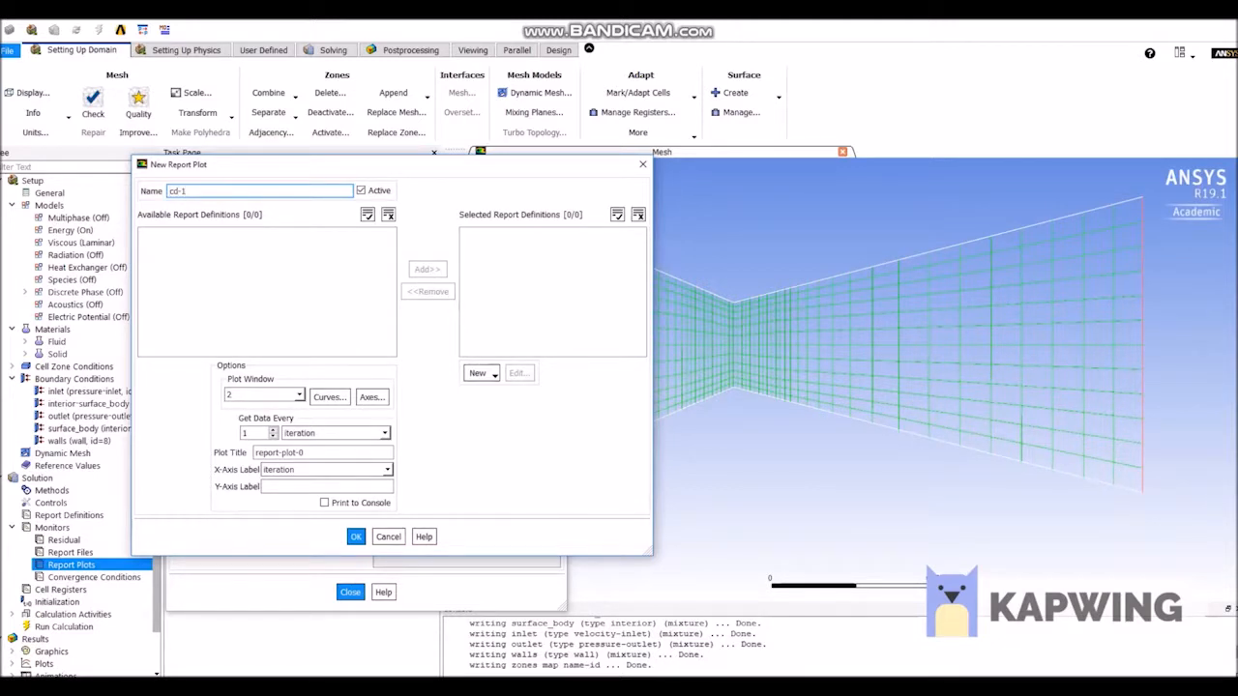
Add a Drag Coefficient report definition named cd-1 for the walls zone to the plot, and label the plot's Y axis Cd.
{"action": "left_click", "coordinate": [478, 374]}
{"action": "mouse_move", "coordinate": [512, 419]}
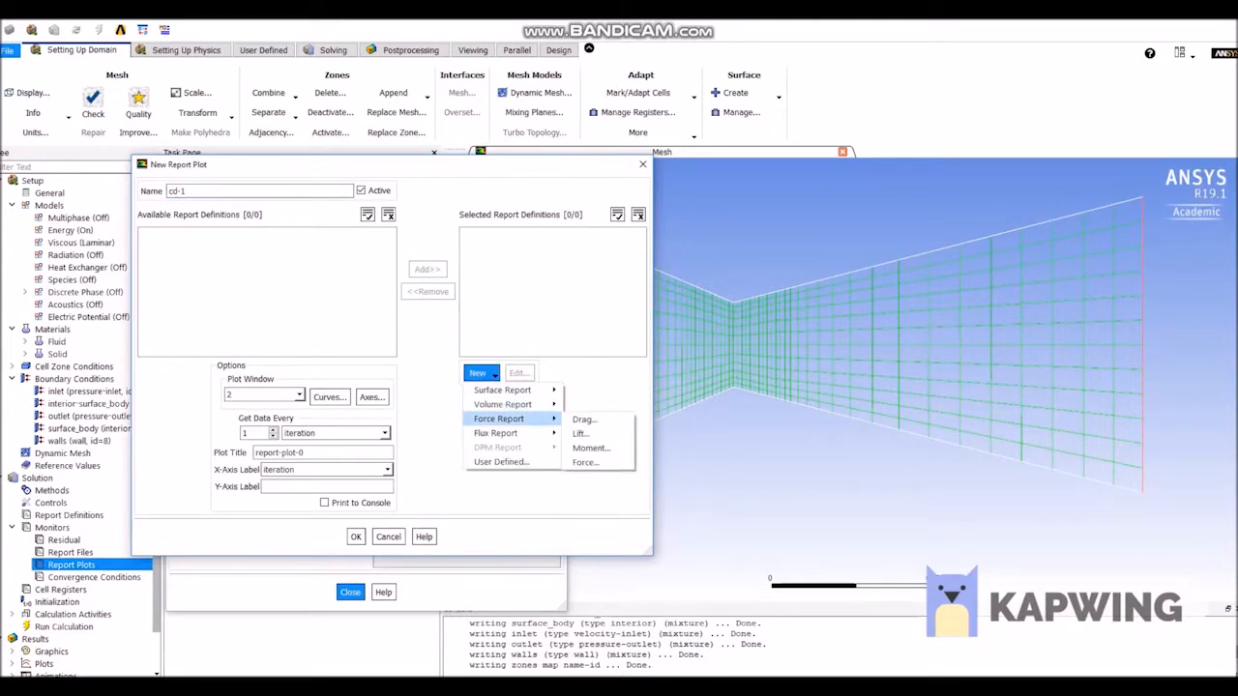
{"action": "left_click", "coordinate": [583, 418]}
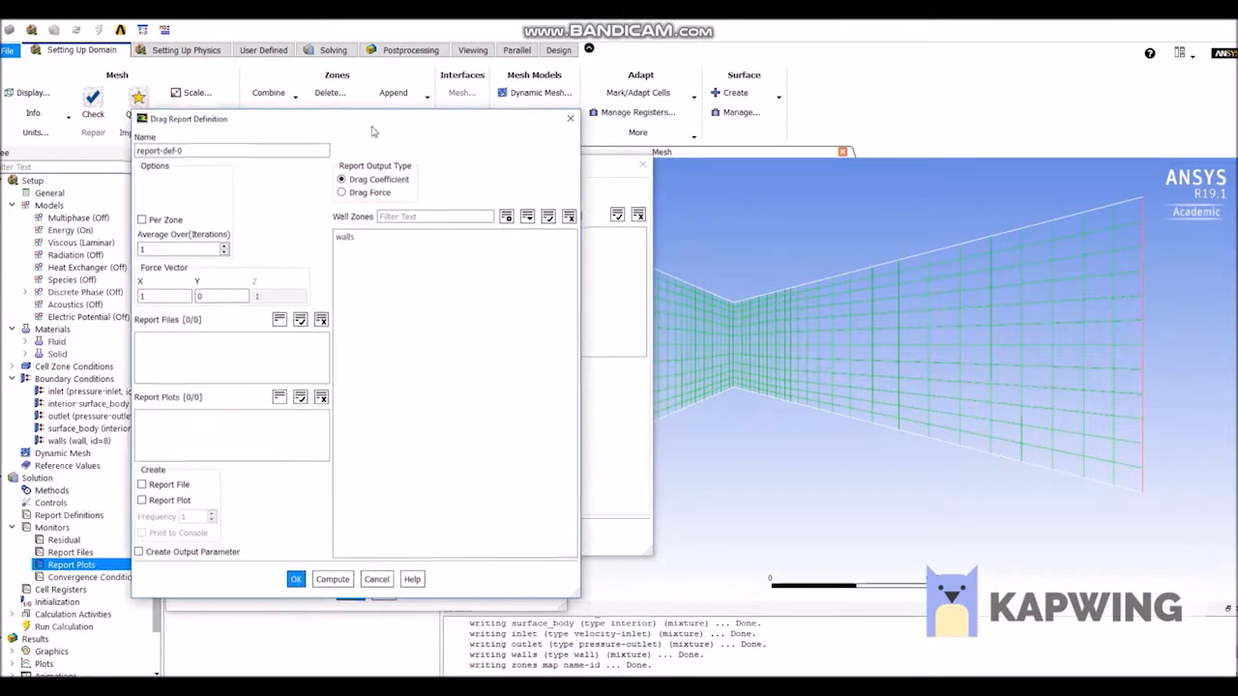
{"action": "key", "text": "BackSpace"}
{"action": "key", "text": "BackSpace"}
{"action": "key", "text": "BackSpace"}
{"action": "key", "text": "BackSpace"}
{"action": "key", "text": "BackSpace"}
{"action": "key", "text": "BackSpace"}
{"action": "key", "text": "BackSpace"}
{"action": "key", "text": "BackSpace"}
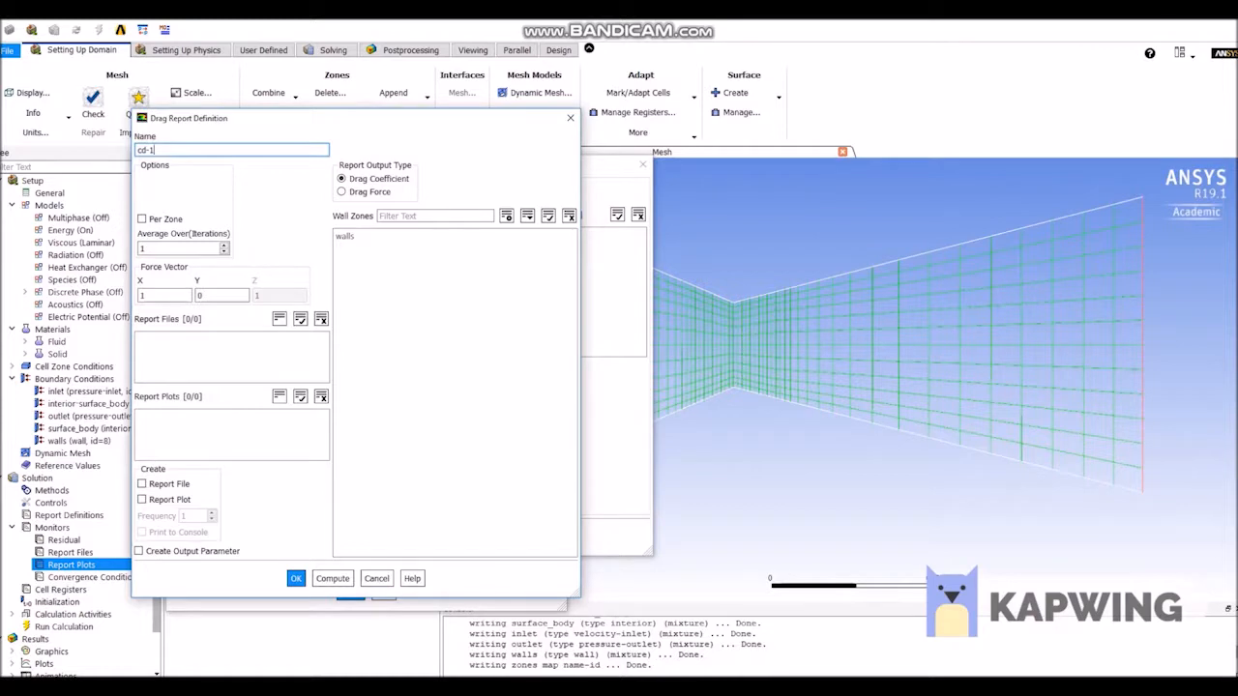
{"action": "left_click", "coordinate": [346, 236]}
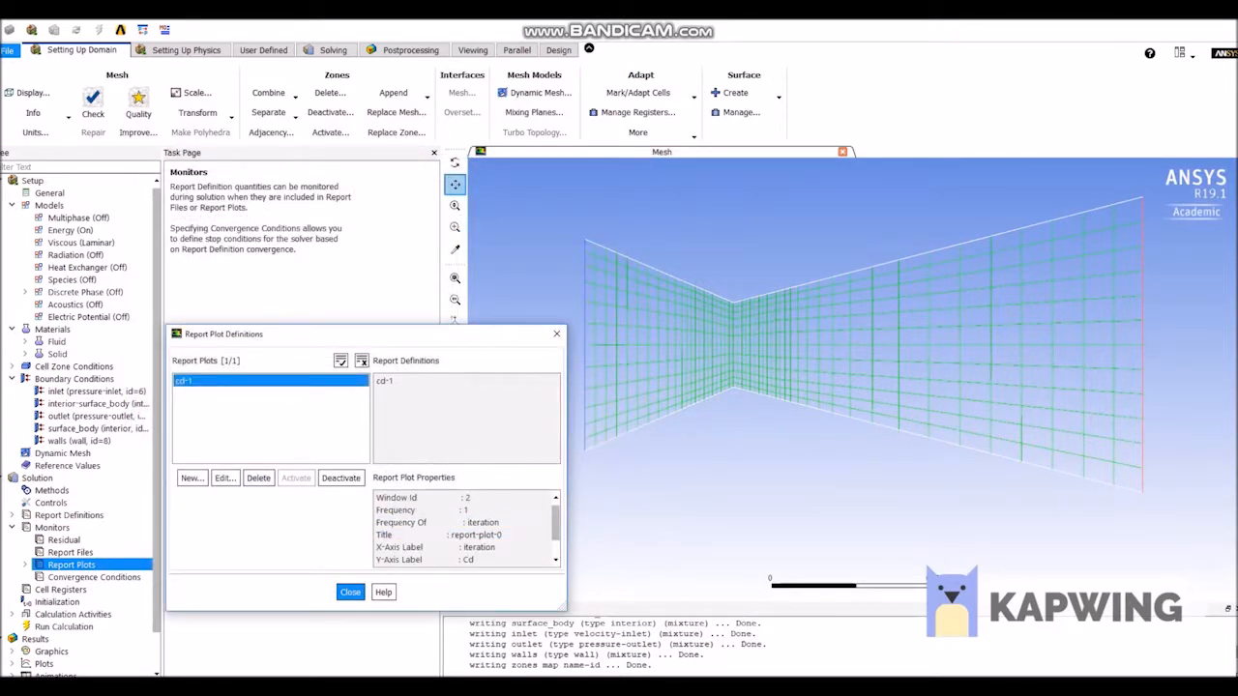
{"action": "left_click", "coordinate": [350, 592]}
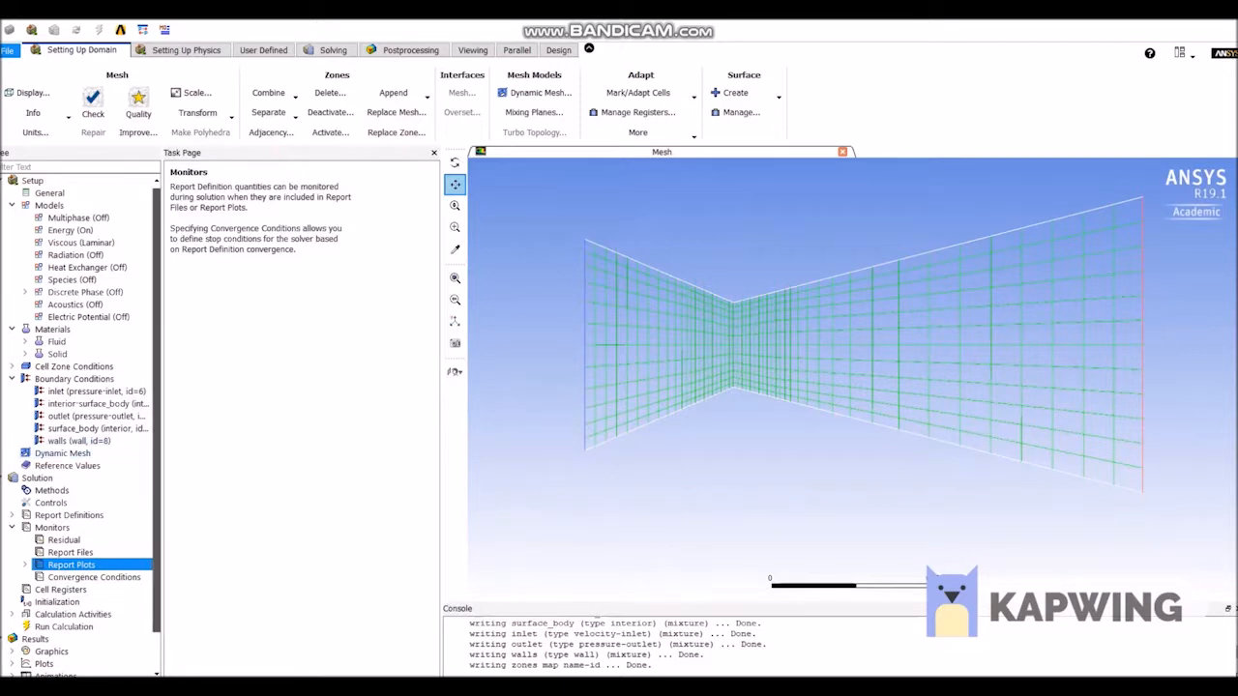
Initialize the solution with Standard Initialization computed from the inlet.
{"action": "scroll", "coordinate": [82, 425], "scroll_direction": "down", "scroll_amount": 1}
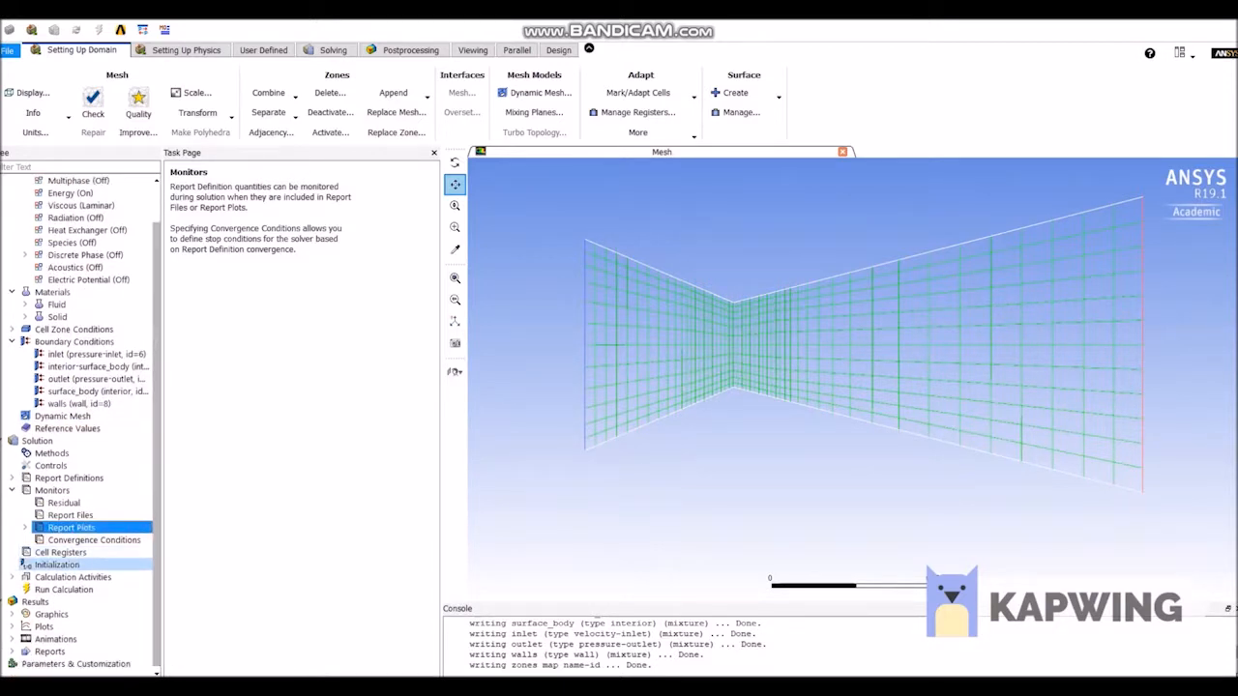
{"action": "left_click", "coordinate": [57, 565]}
{"action": "left_click", "coordinate": [179, 213]}
{"action": "left_click", "coordinate": [263, 246]}
{"action": "left_click", "coordinate": [263, 269]}
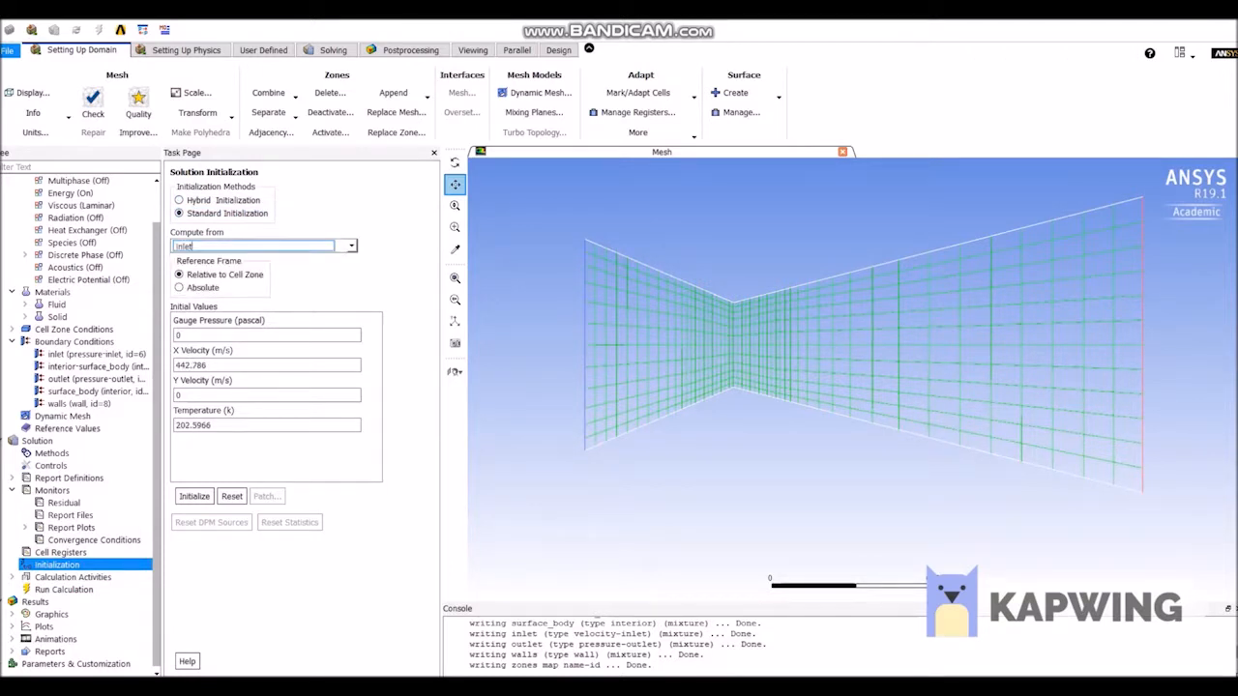
{"action": "left_click", "coordinate": [193, 497]}
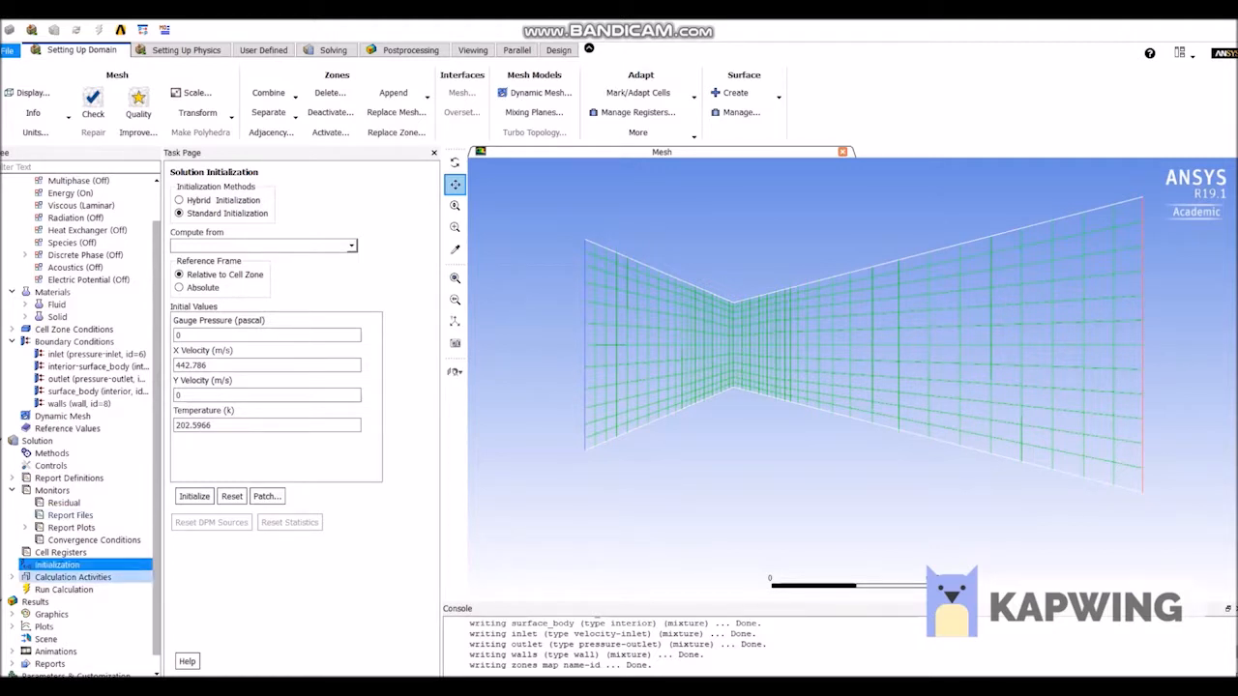
Run the calculation with 500 iterations and dismiss the completion notice.
{"action": "left_click", "coordinate": [64, 589]}
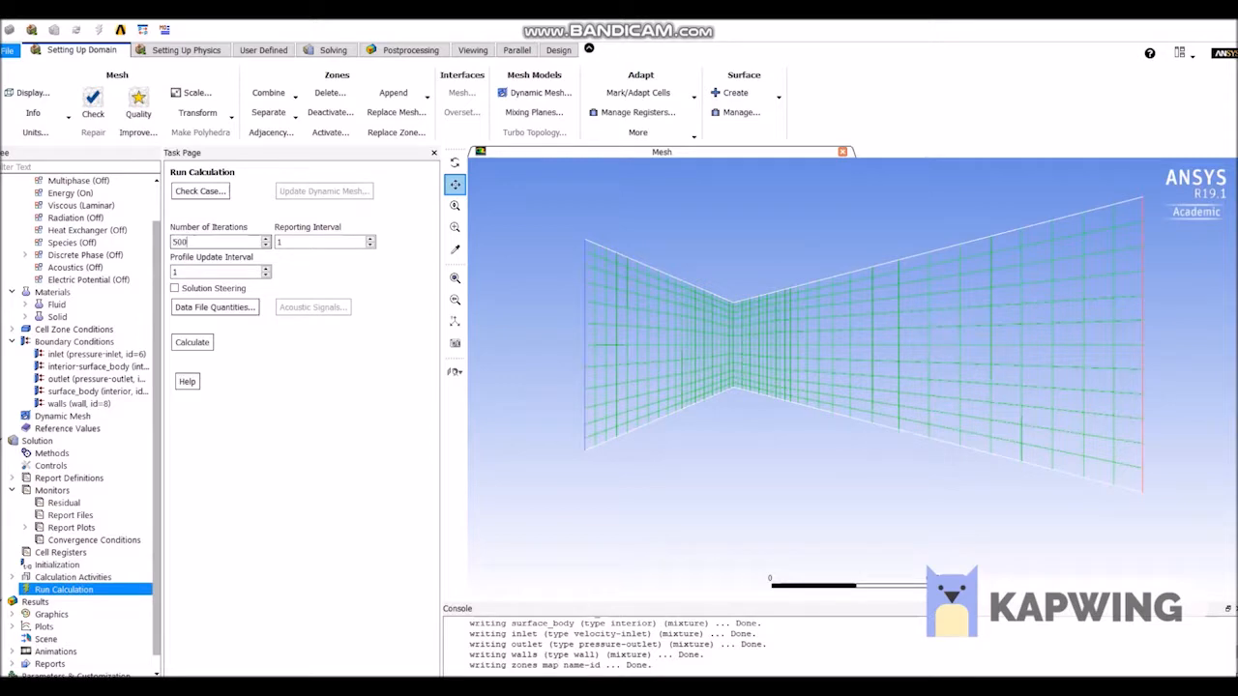
{"action": "left_click", "coordinate": [192, 342]}
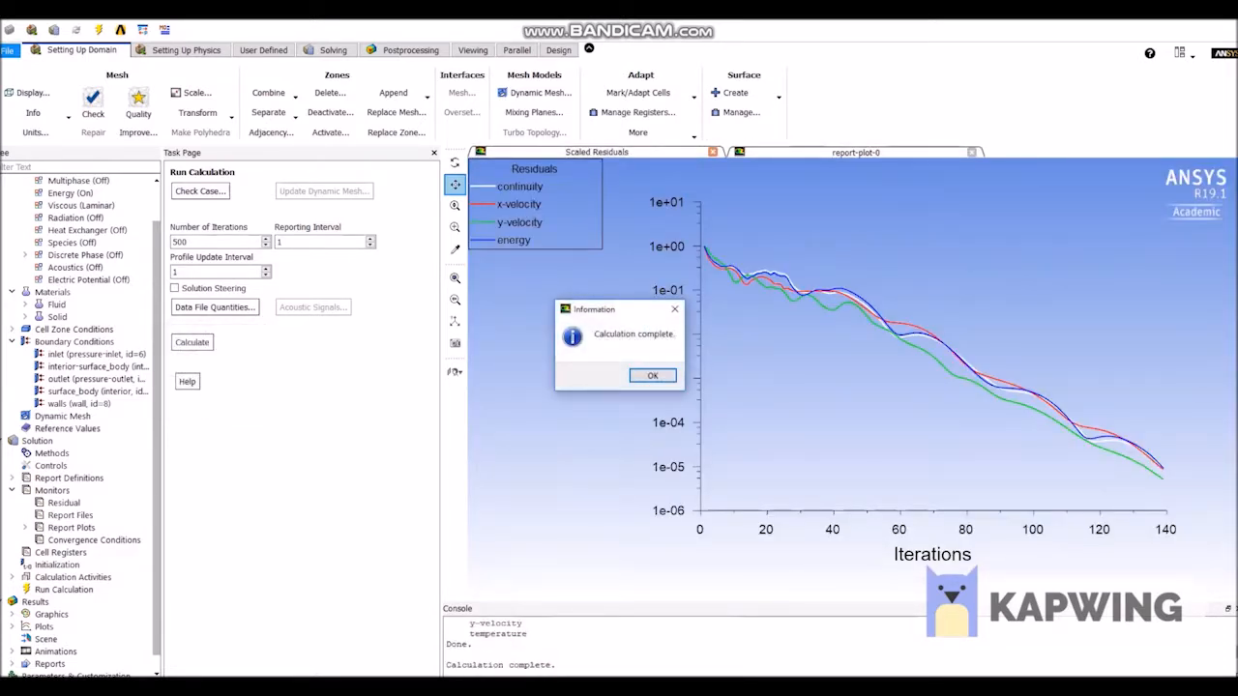
{"action": "key", "text": "Return"}
Create a filled contour plot of Static Pressure over the nozzle and display it.
{"action": "left_click_drag", "start_coordinate": [157, 561], "coordinate": [156, 576]}
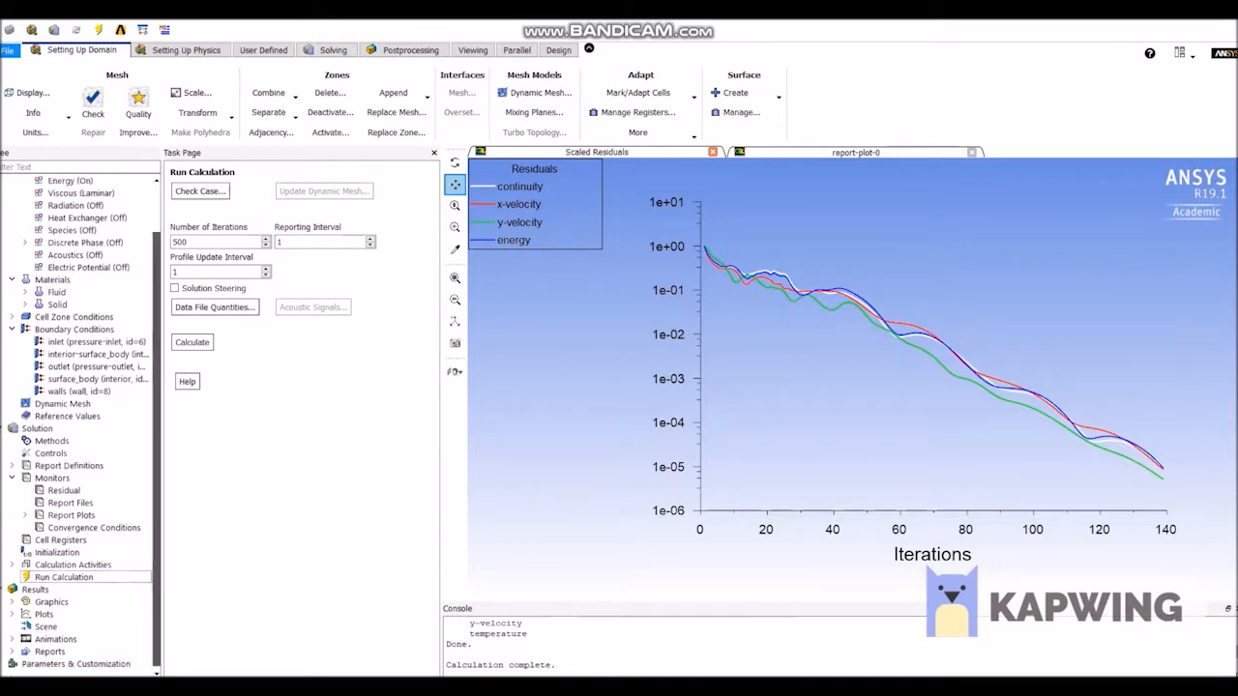
{"action": "double_click", "coordinate": [51, 601]}
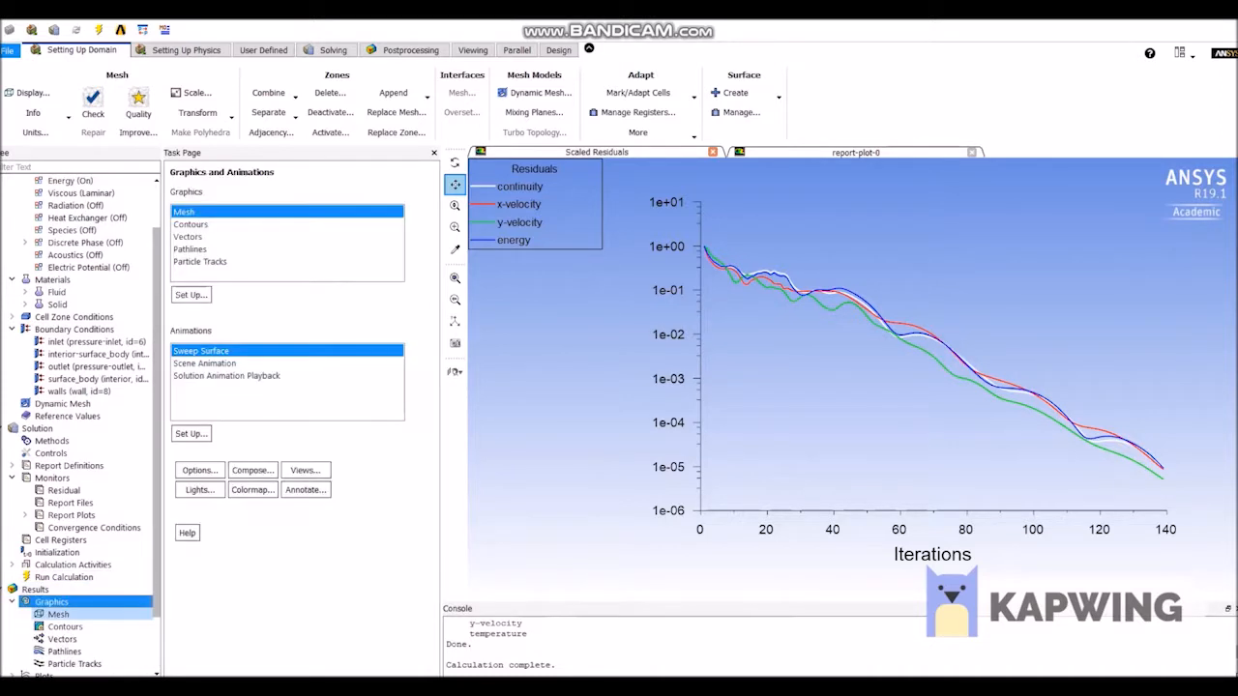
{"action": "left_click_drag", "start_coordinate": [156, 566], "coordinate": [157, 614]}
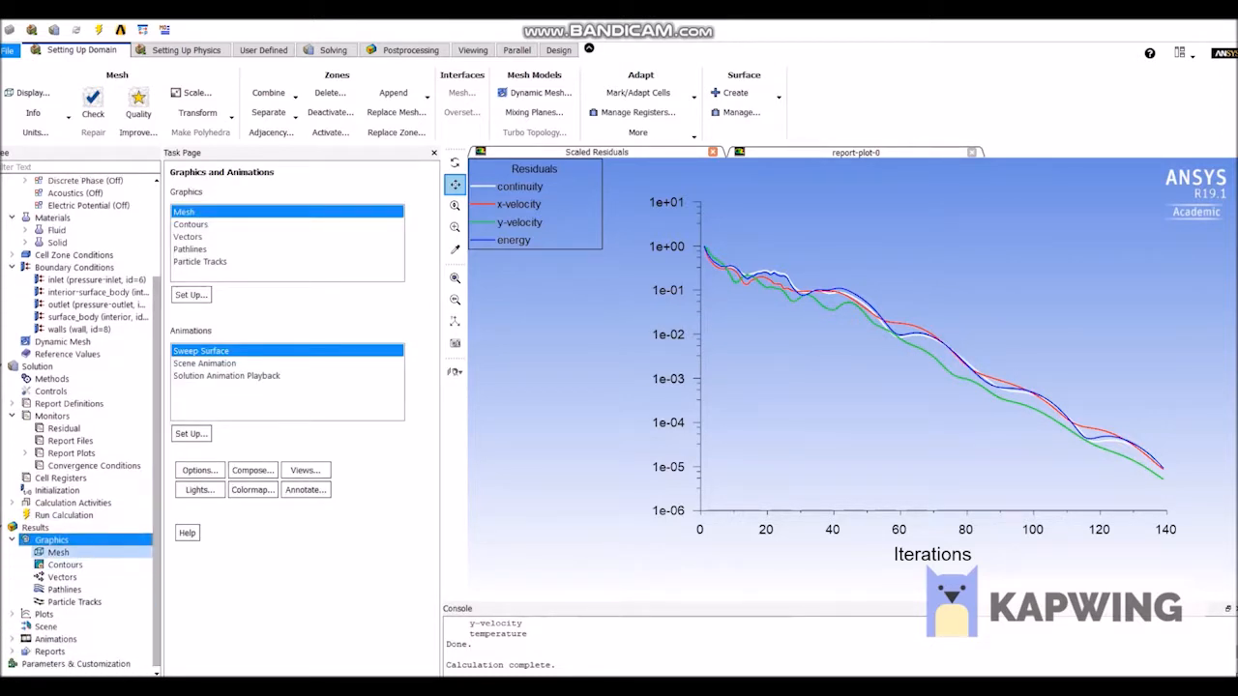
{"action": "left_click", "coordinate": [65, 565]}
{"action": "double_click", "coordinate": [65, 565]}
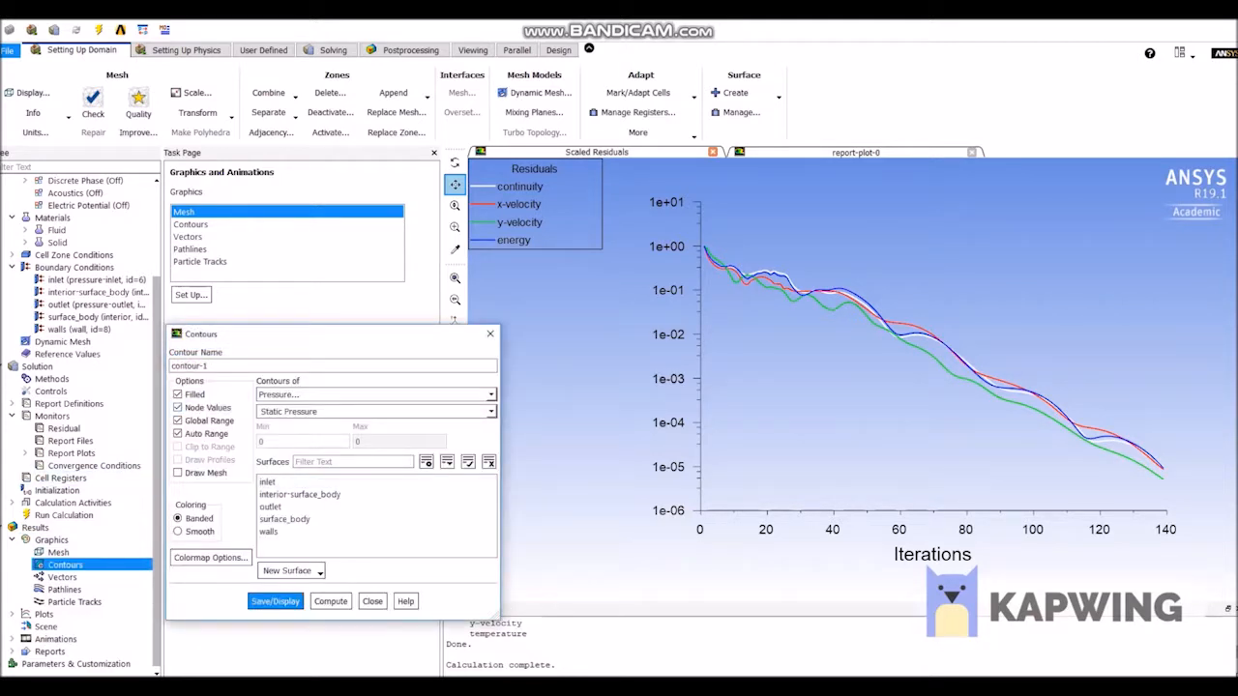
{"action": "left_click", "coordinate": [276, 602]}
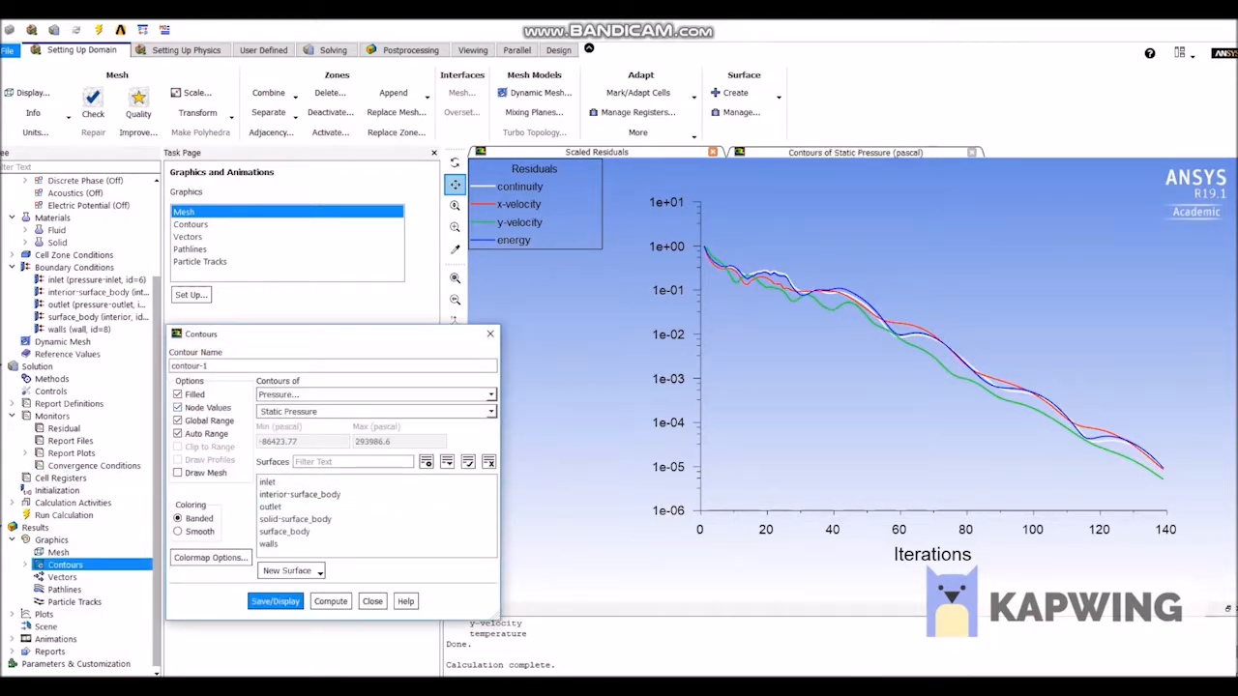
{"action": "left_click_drag", "start_coordinate": [290, 334], "coordinate": [256, 211]}
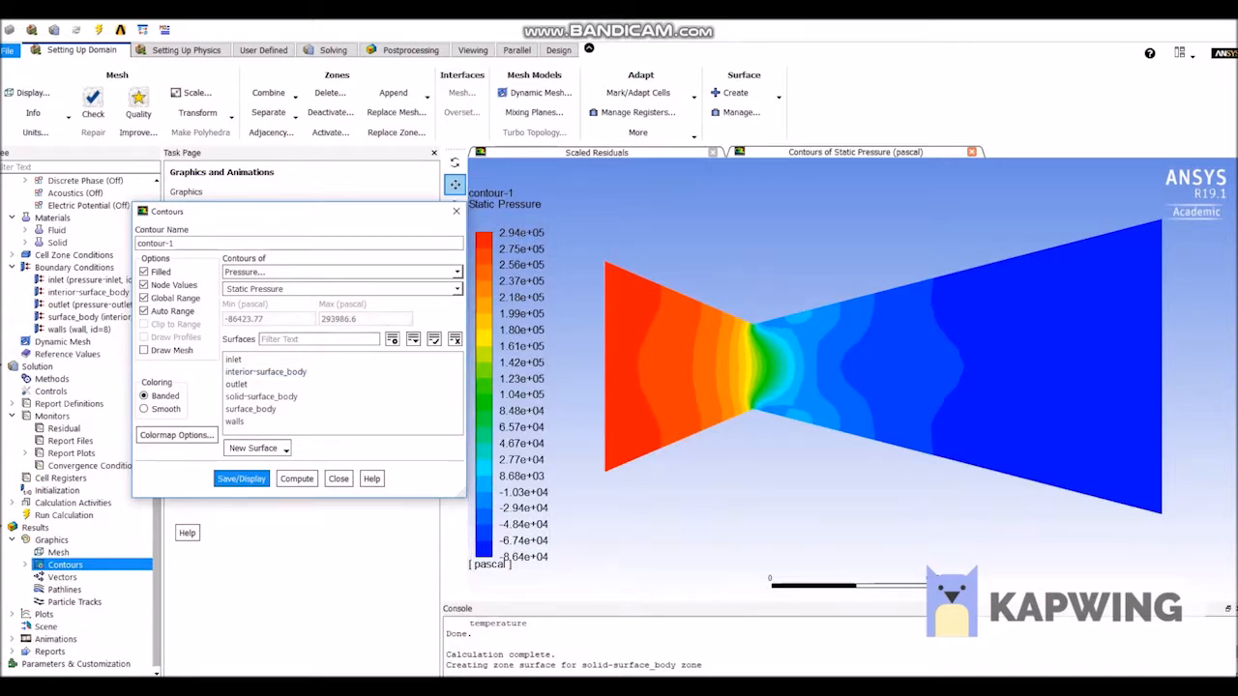
Switch the contour plot to the velocity variable Mach Number and display it.
{"action": "left_click", "coordinate": [342, 273]}
{"action": "left_click", "coordinate": [343, 306]}
{"action": "left_click", "coordinate": [342, 289]}
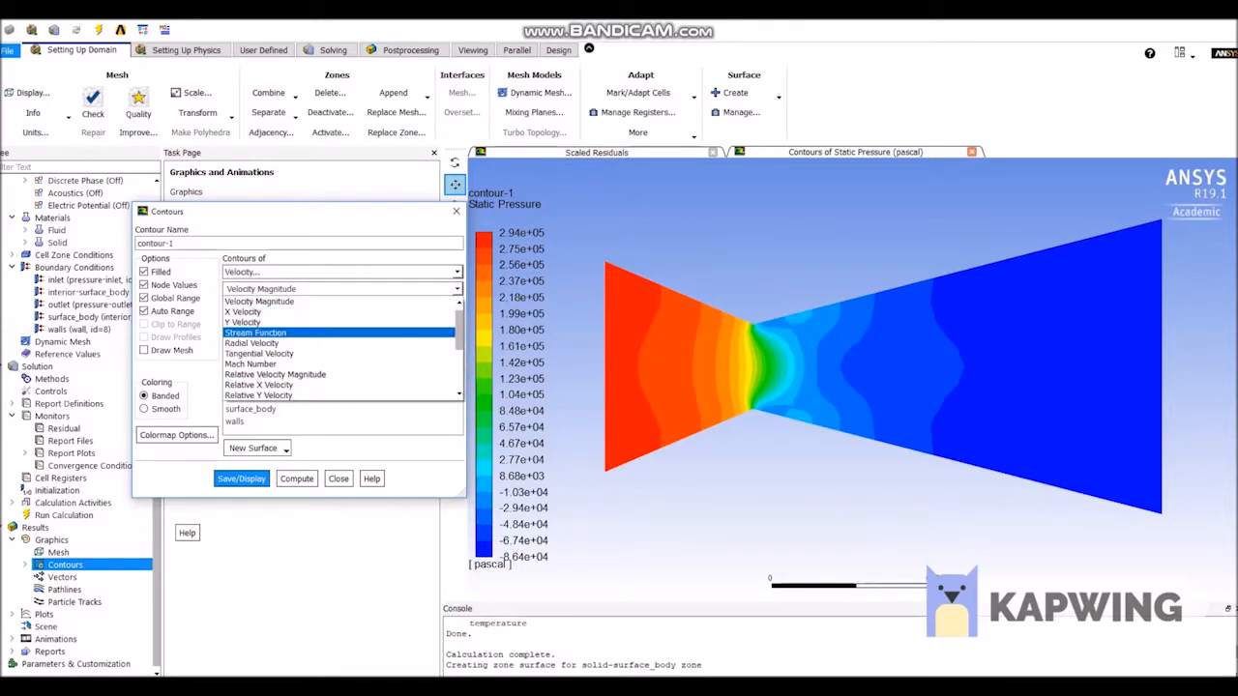
{"action": "left_click", "coordinate": [343, 363]}
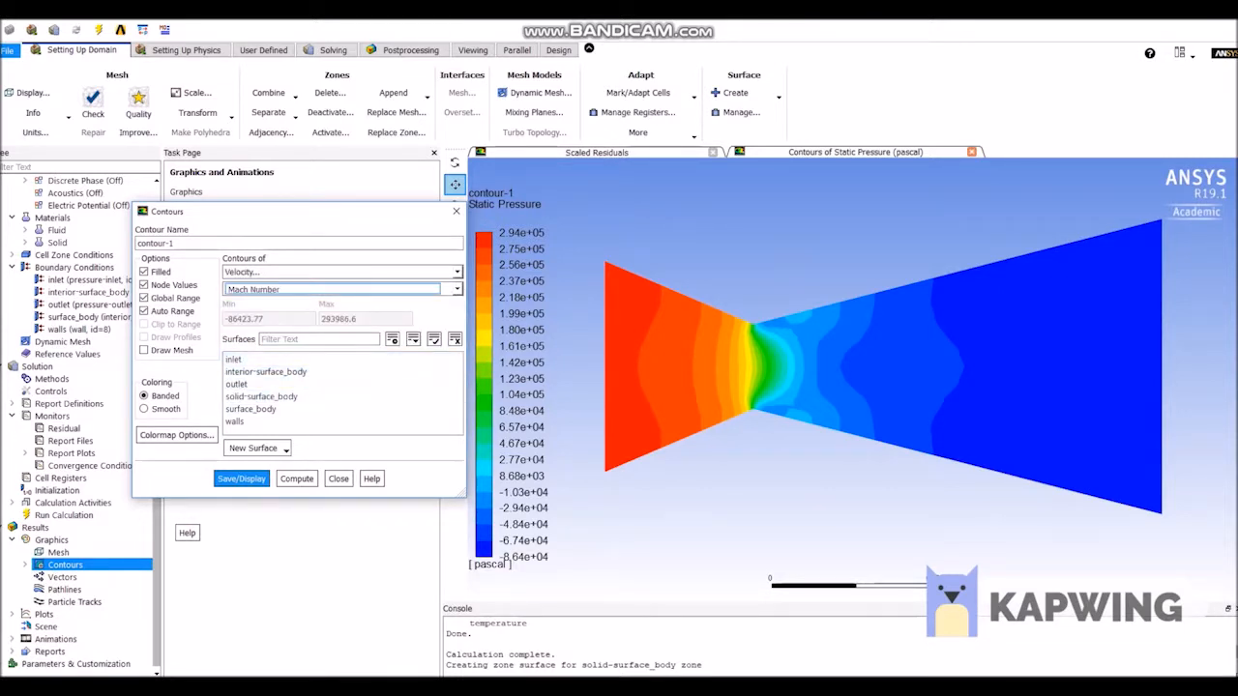
{"action": "left_click", "coordinate": [241, 478]}
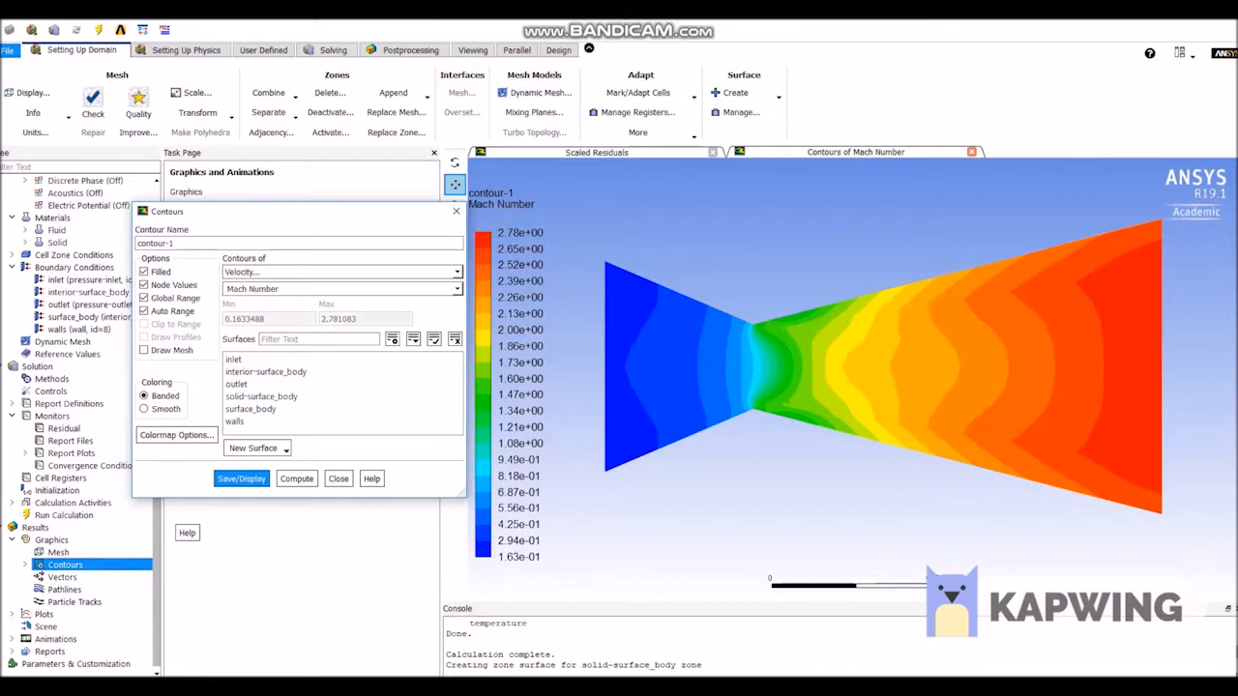
Change the contour variable to Dynamic Pressure and display the updated contours.
{"action": "left_click", "coordinate": [456, 273]}
{"action": "left_click", "coordinate": [245, 285]}
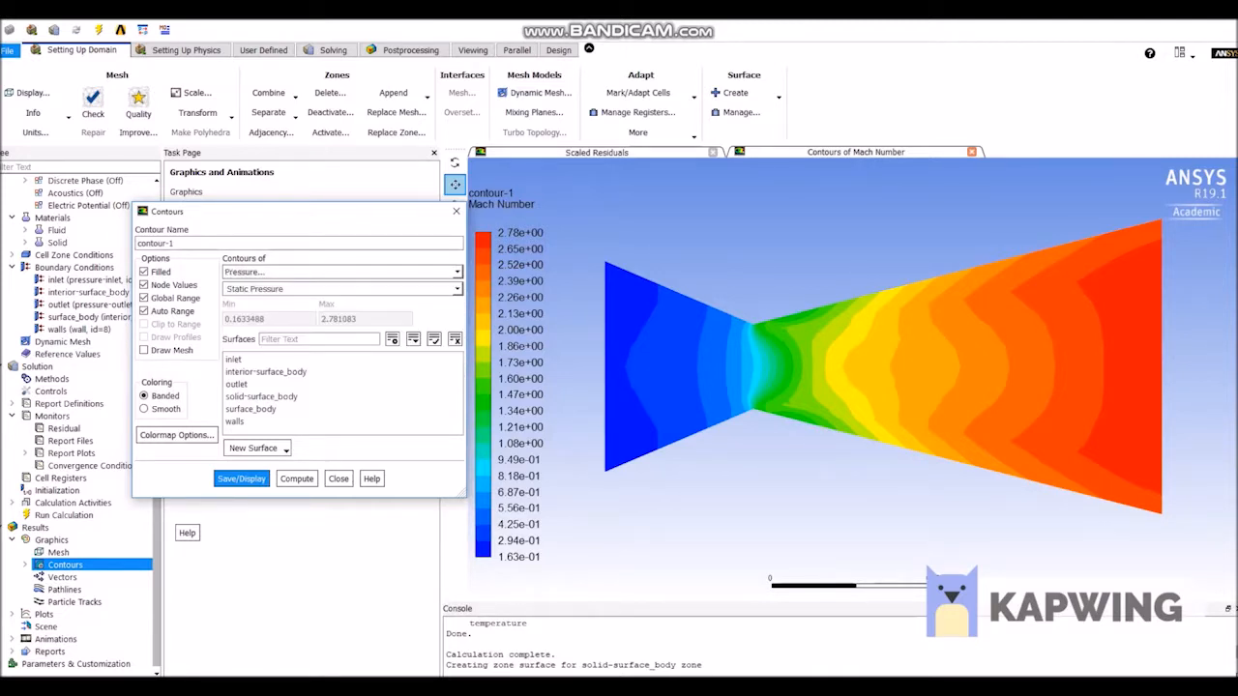
{"action": "left_click", "coordinate": [457, 289]}
{"action": "left_click", "coordinate": [263, 323]}
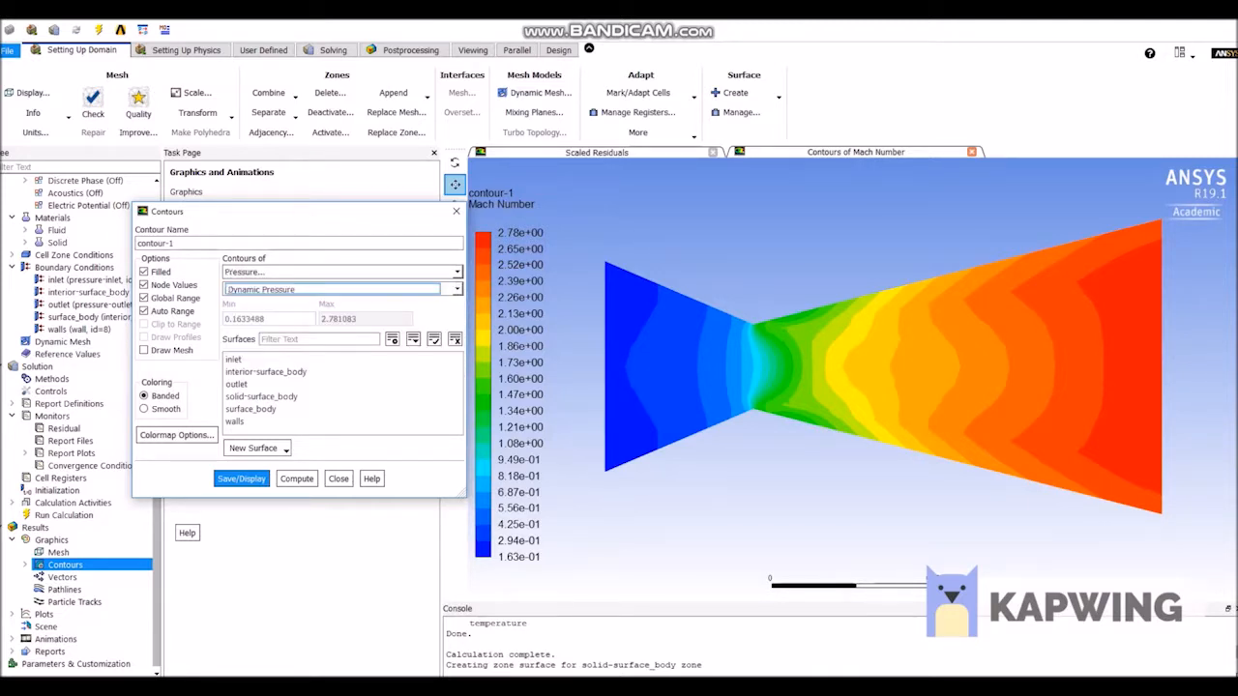
{"action": "left_click", "coordinate": [242, 479]}
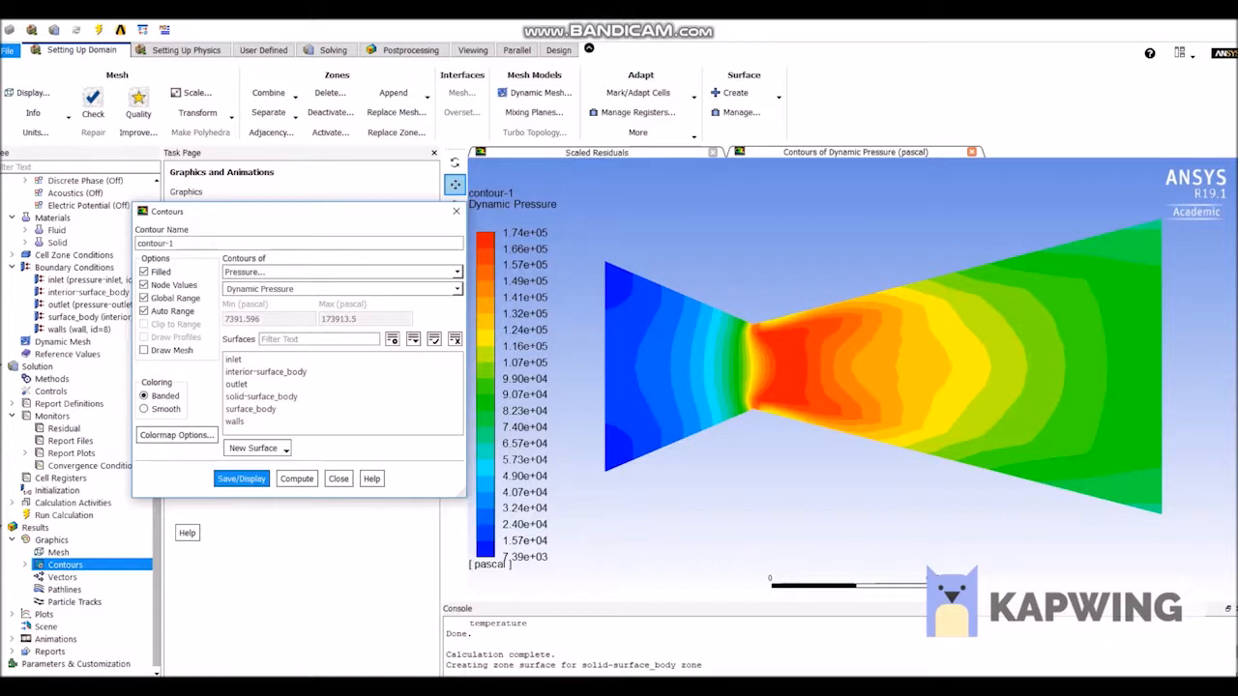
Display the contours of Static Temperature, and close the contour settings.
{"action": "left_click", "coordinate": [342, 272]}
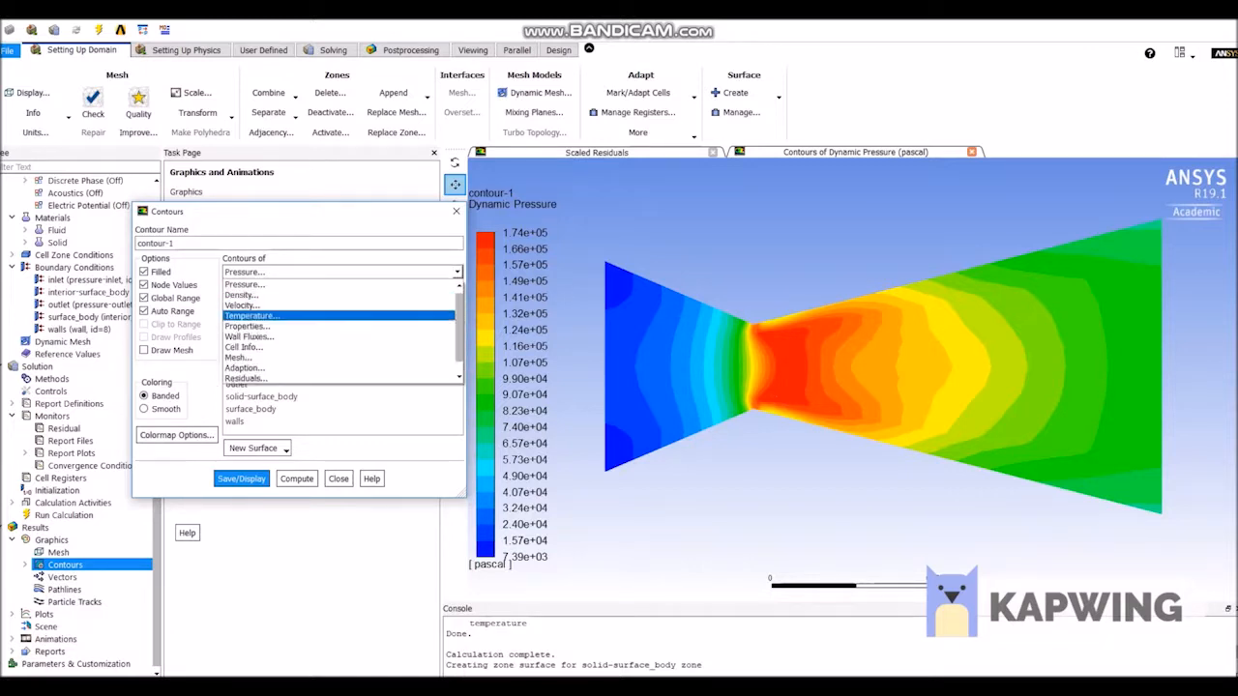
{"action": "left_click", "coordinate": [290, 314]}
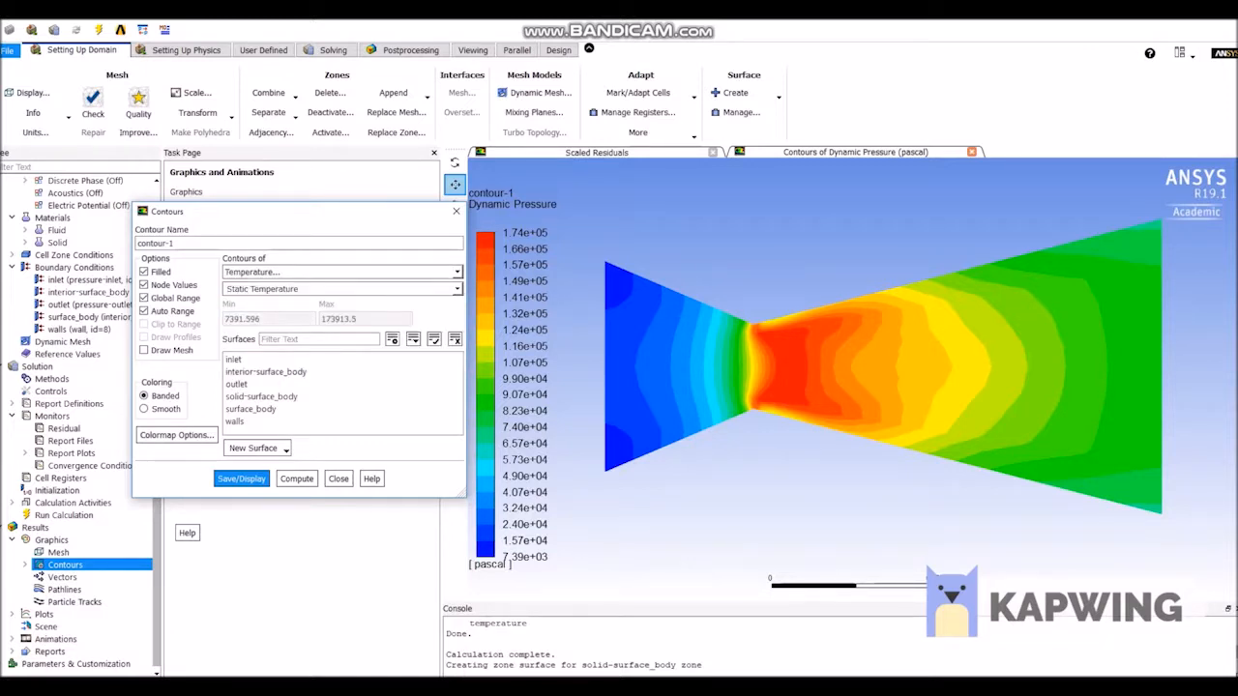
{"action": "left_click", "coordinate": [242, 478]}
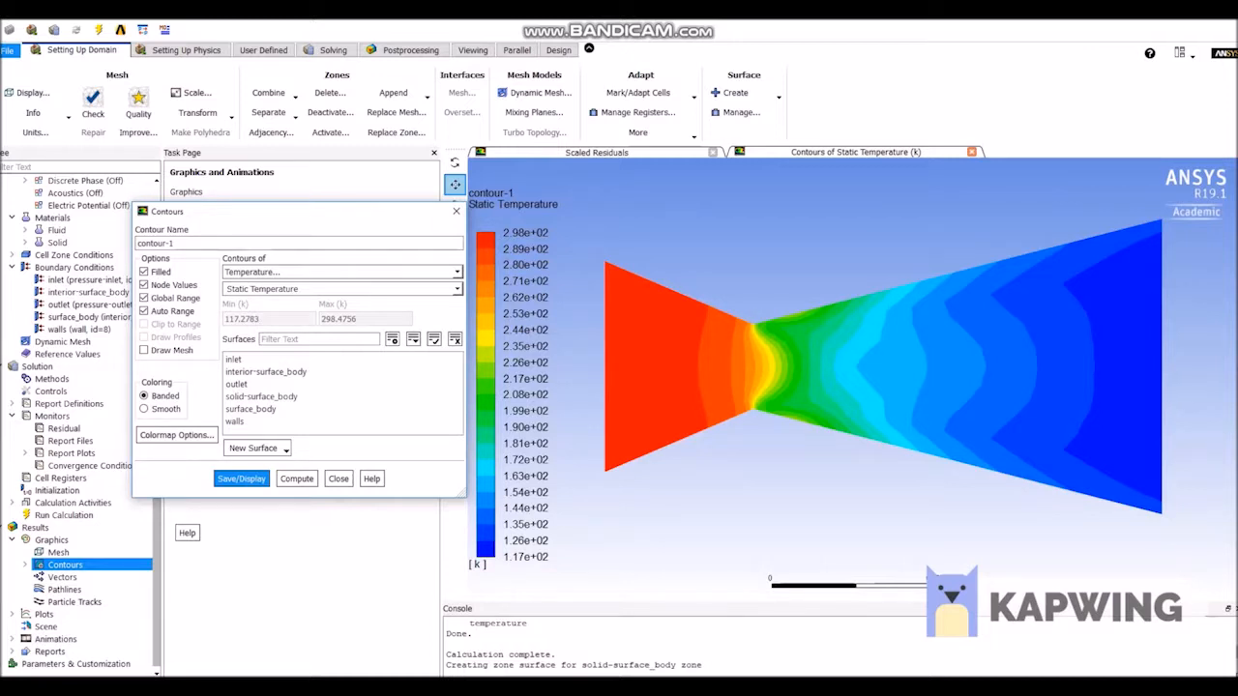
{"action": "left_click", "coordinate": [457, 211]}
Create an XY plot of Static Pressure against position along the walls surface.
{"action": "double_click", "coordinate": [45, 615]}
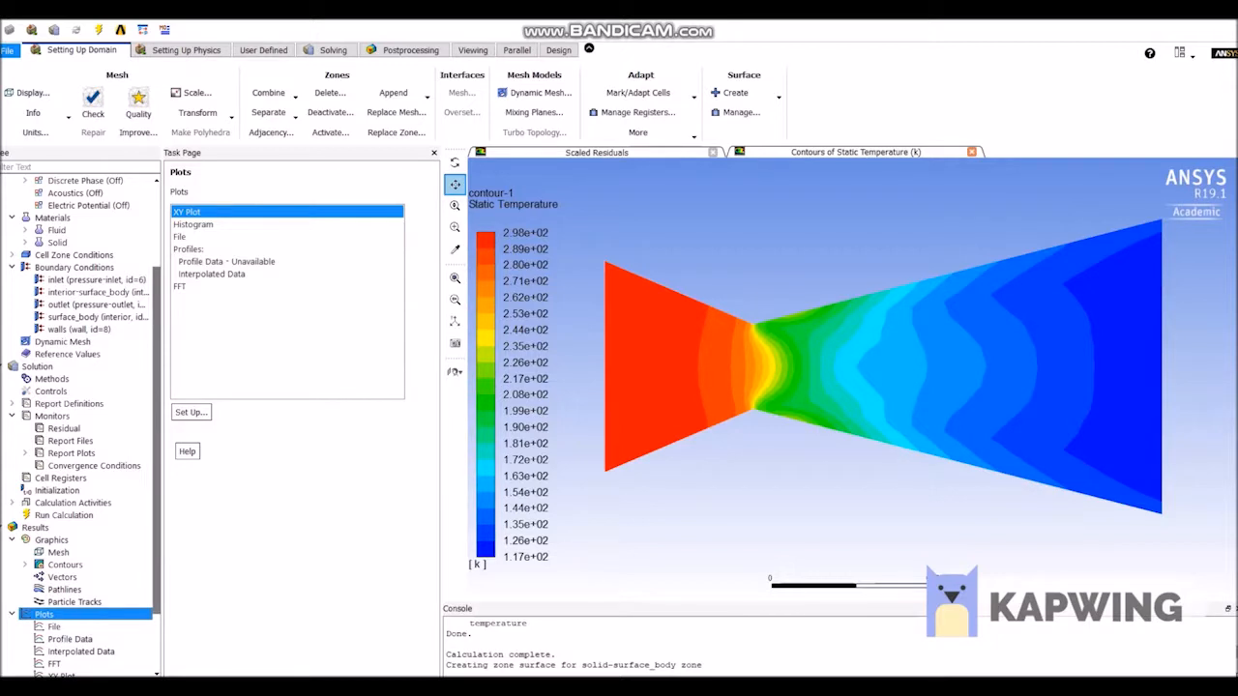
{"action": "scroll", "coordinate": [58, 580], "scroll_direction": "down", "scroll_amount": 2}
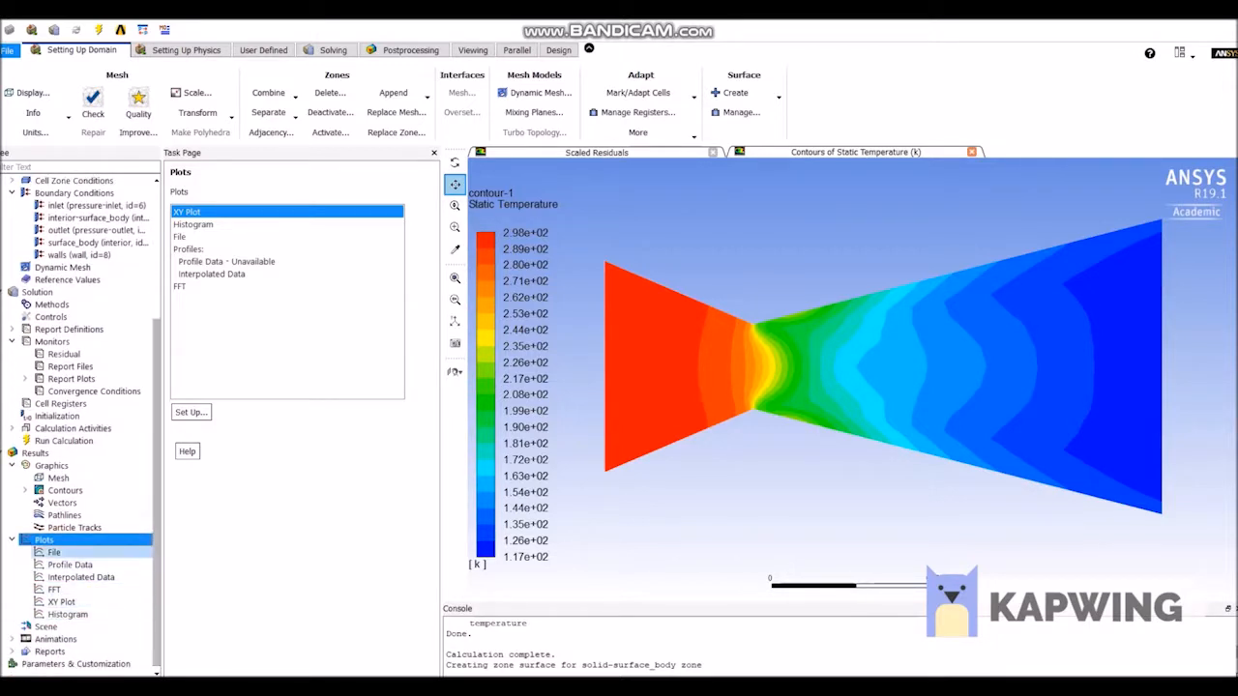
{"action": "double_click", "coordinate": [61, 602]}
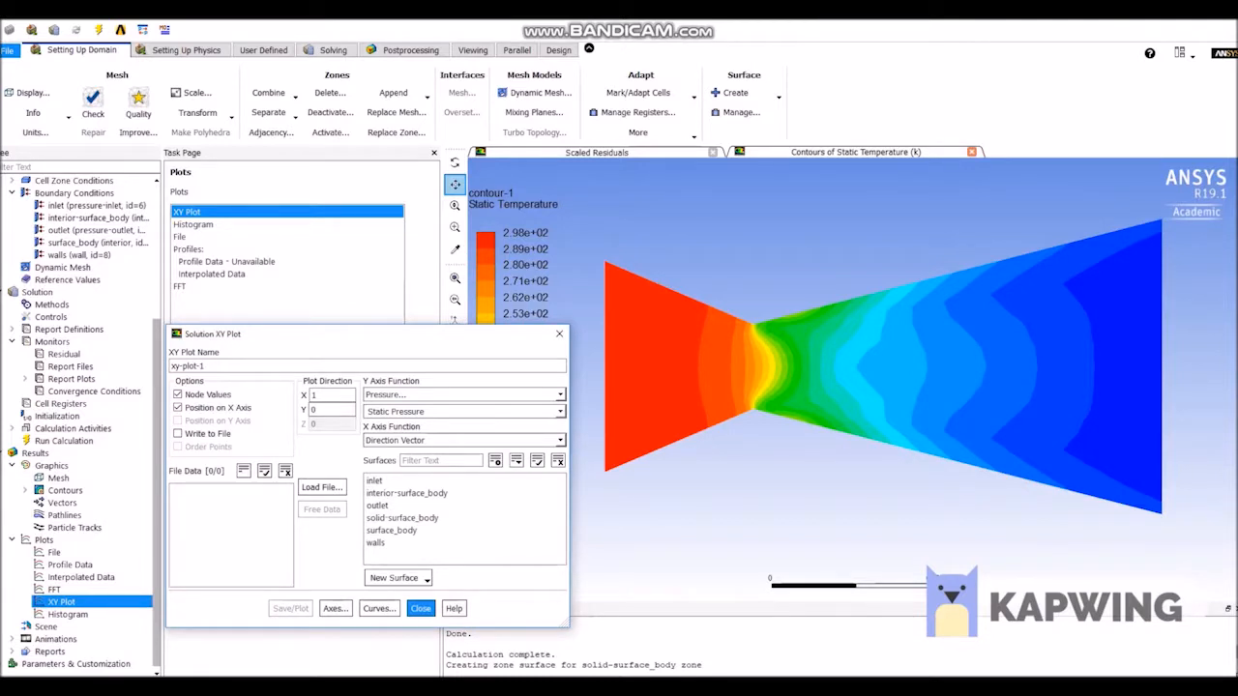
{"action": "left_click", "coordinate": [376, 543]}
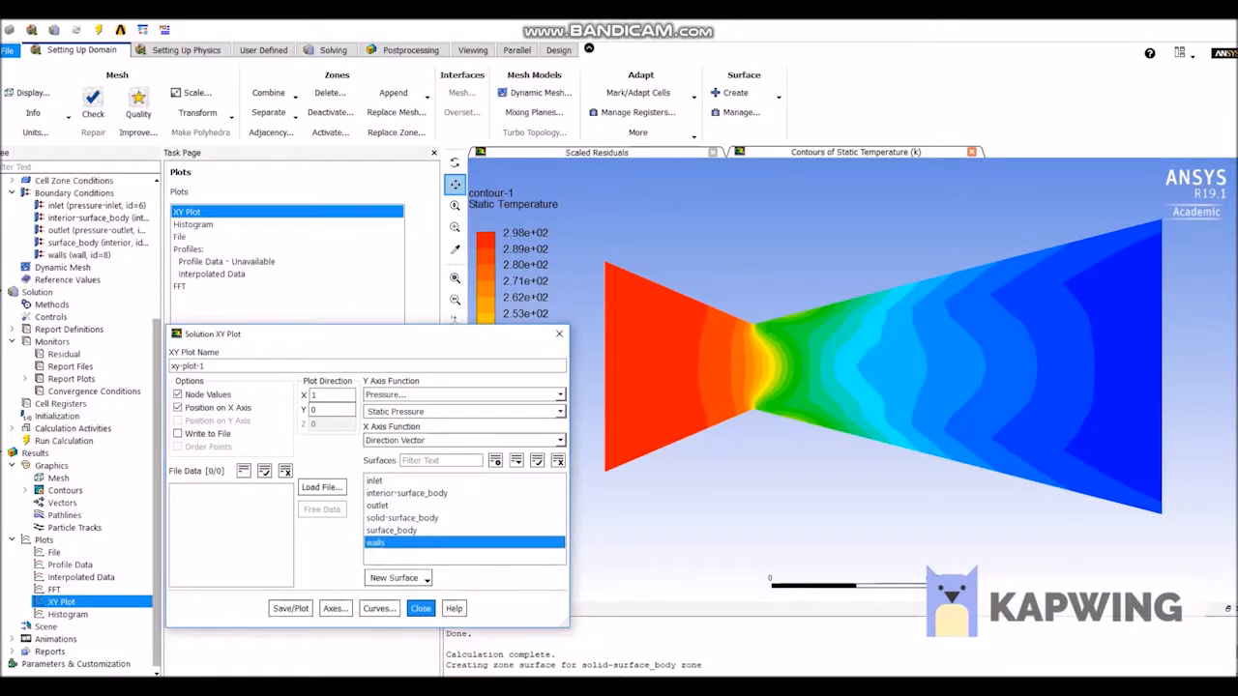
{"action": "left_click", "coordinate": [290, 609]}
{"action": "left_click_drag", "start_coordinate": [382, 348], "coordinate": [272, 180]}
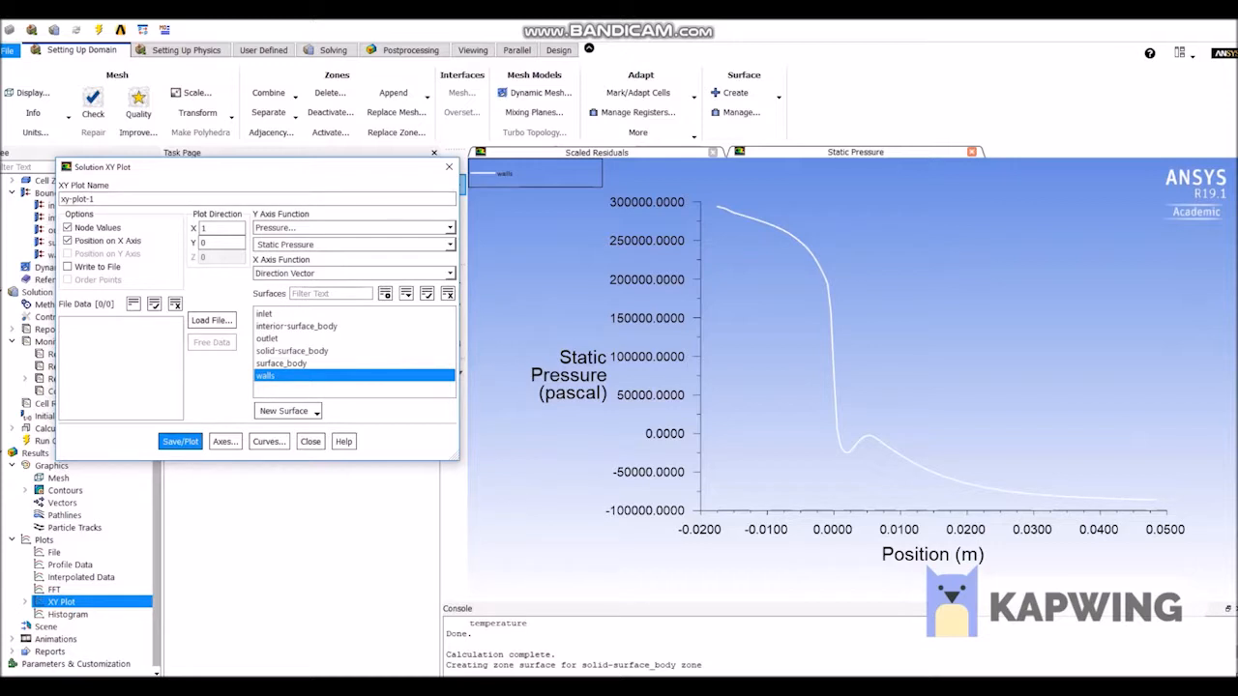
Replot the walls XY plot with Mach Number as the Y axis function, and close the plot settings.
{"action": "left_click", "coordinate": [354, 228]}
{"action": "left_click", "coordinate": [351, 261]}
{"action": "left_click", "coordinate": [354, 245]}
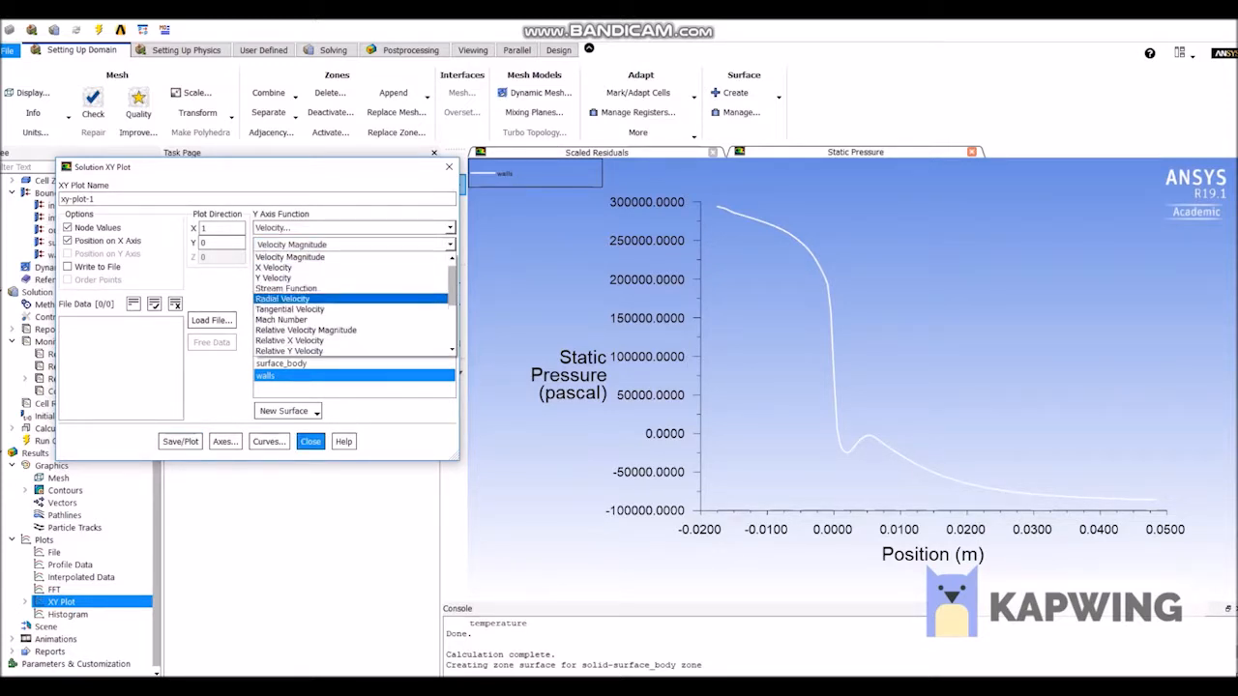
{"action": "left_click", "coordinate": [282, 319]}
{"action": "left_click", "coordinate": [180, 441]}
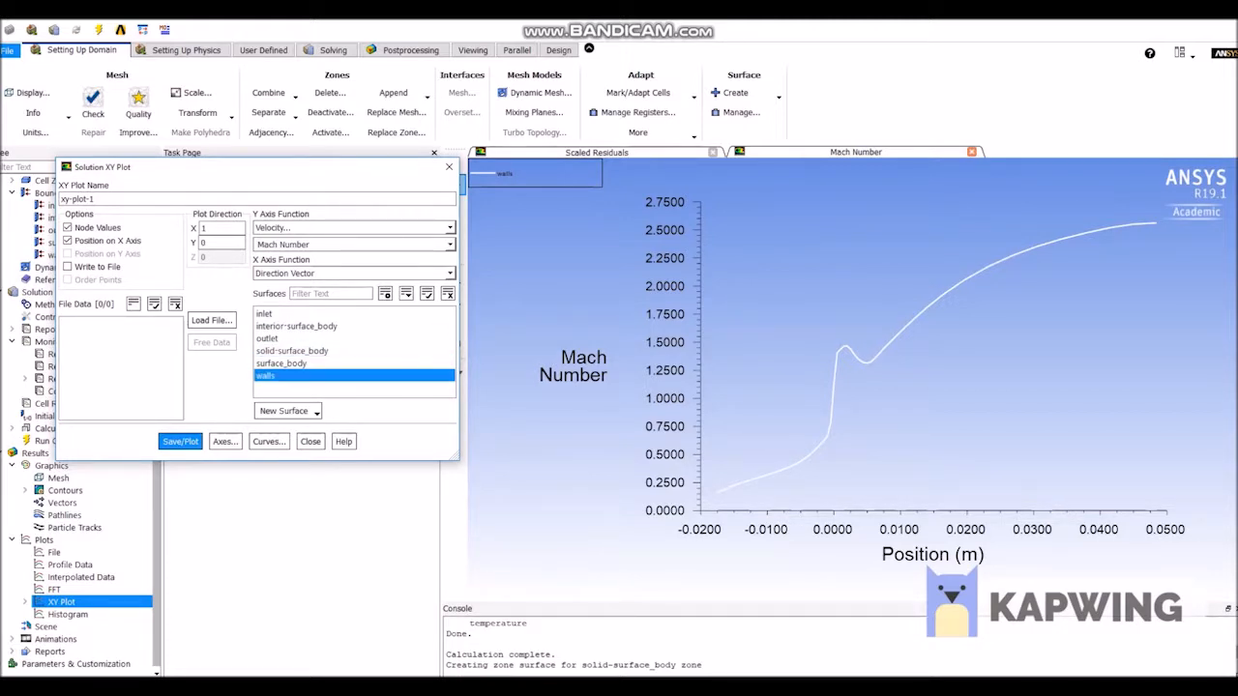
{"action": "left_click_drag", "start_coordinate": [409, 173], "coordinate": [447, 245]}
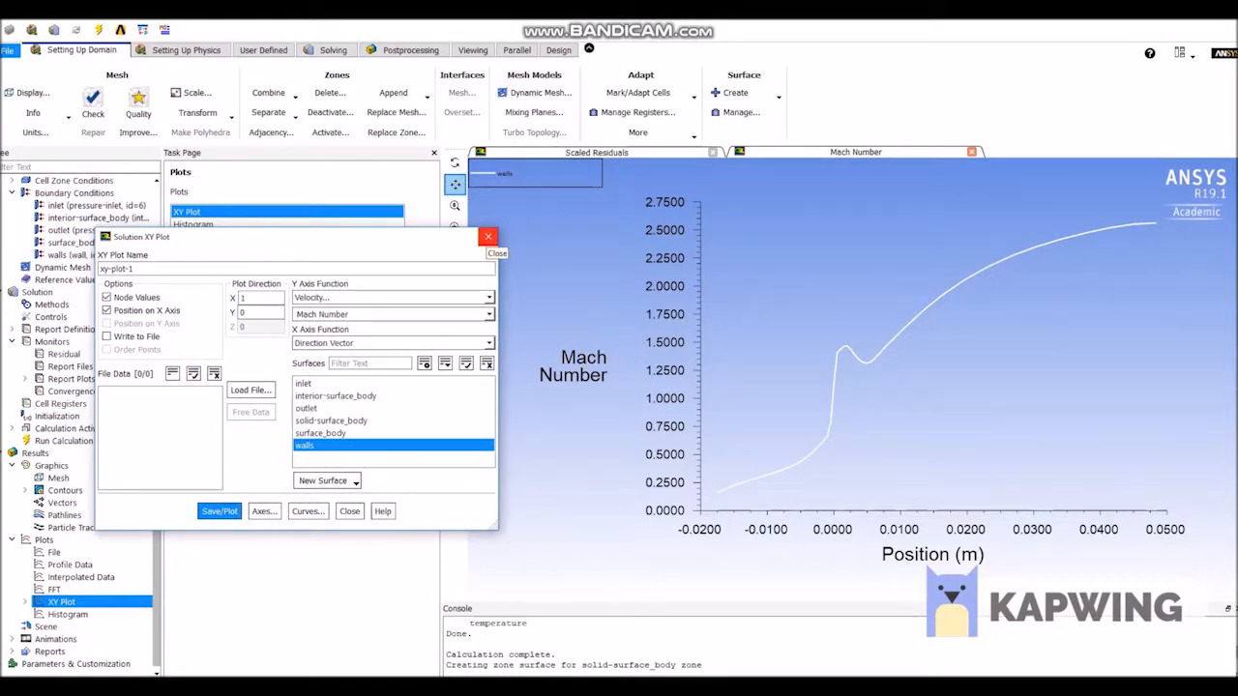
{"action": "left_click", "coordinate": [489, 237]}
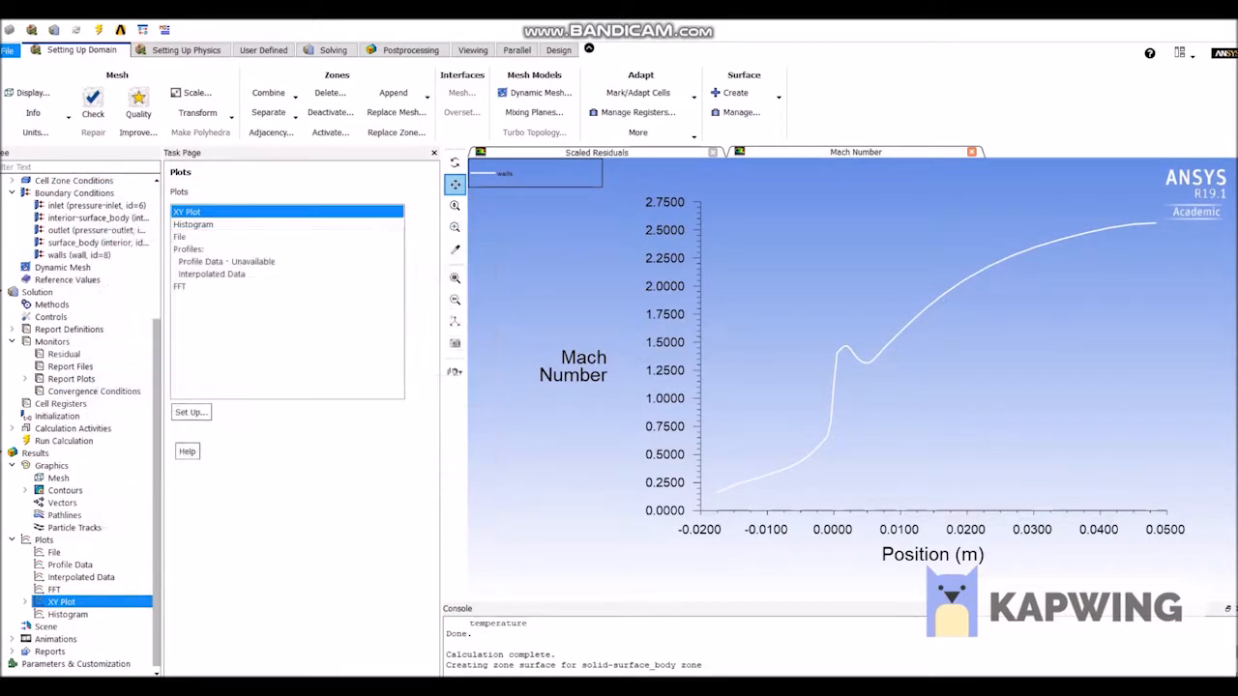